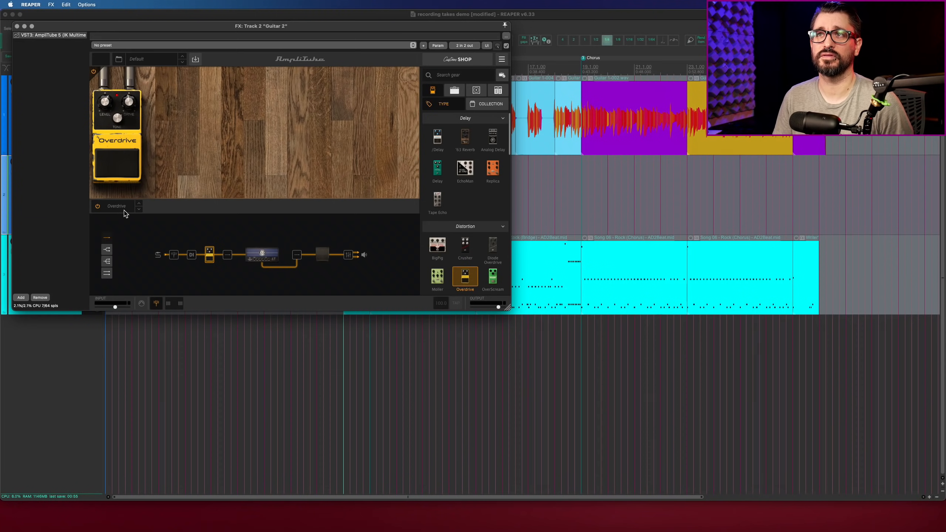
Close the Guitar 2 effects window and review the metronome and pre-roll settings.
left_click(17, 27)
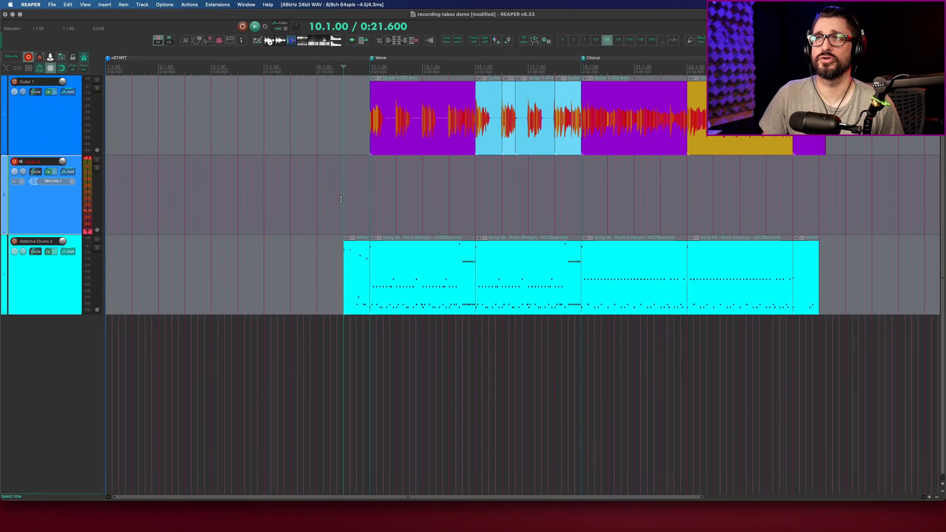
right_click(85, 57)
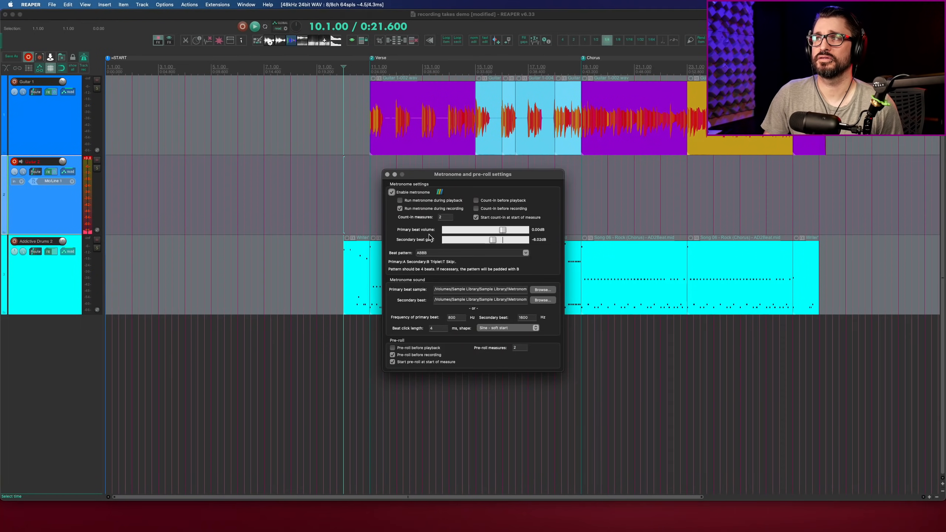
left_click(399, 208)
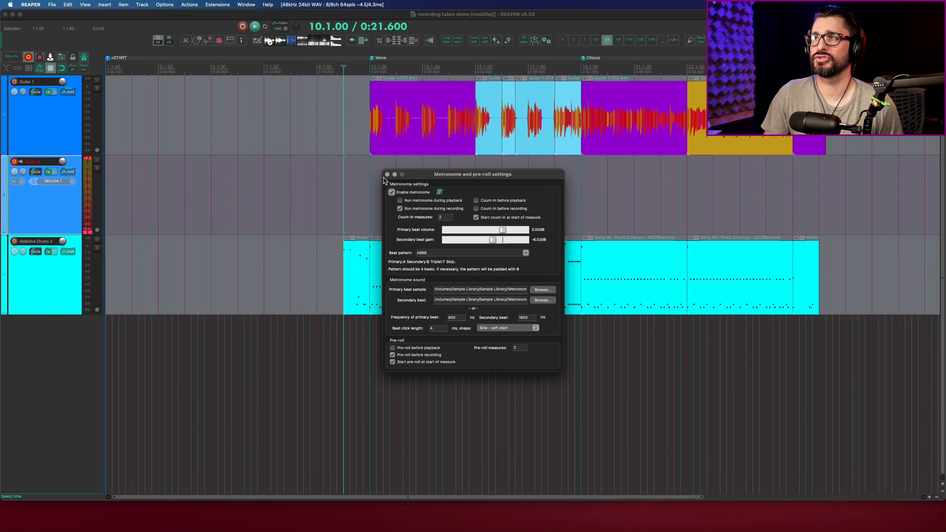
left_click(387, 174)
Record a full Guitar 2 take from the Verse start at 11.1.00 to just past the end of the drum part.
left_click(369, 211)
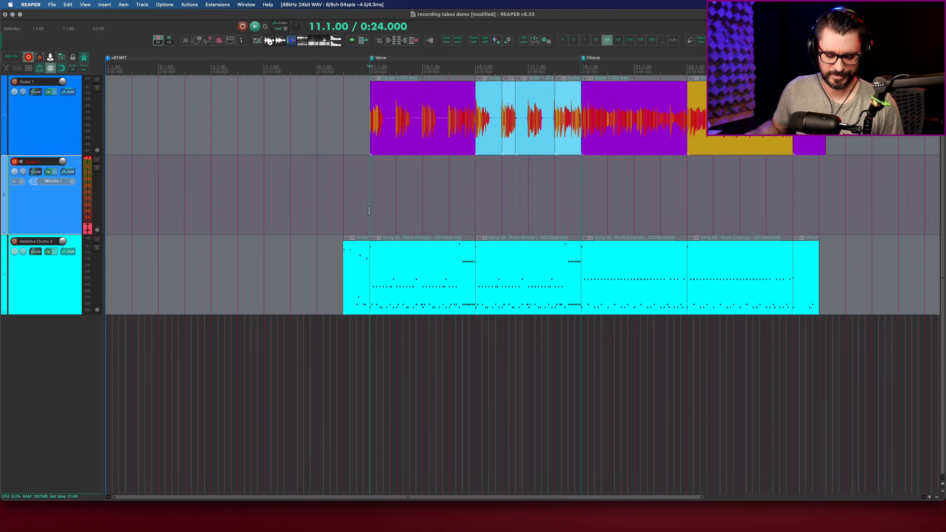
key("super+r")
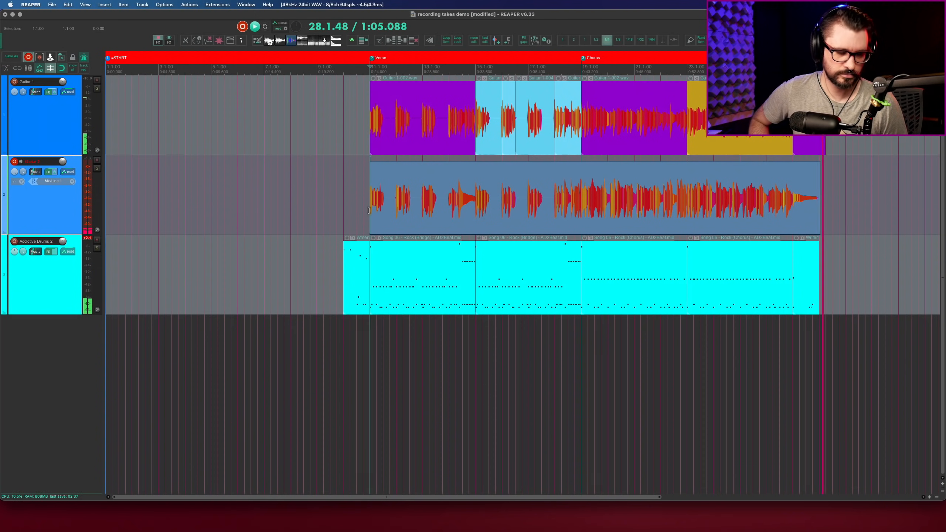
key("space")
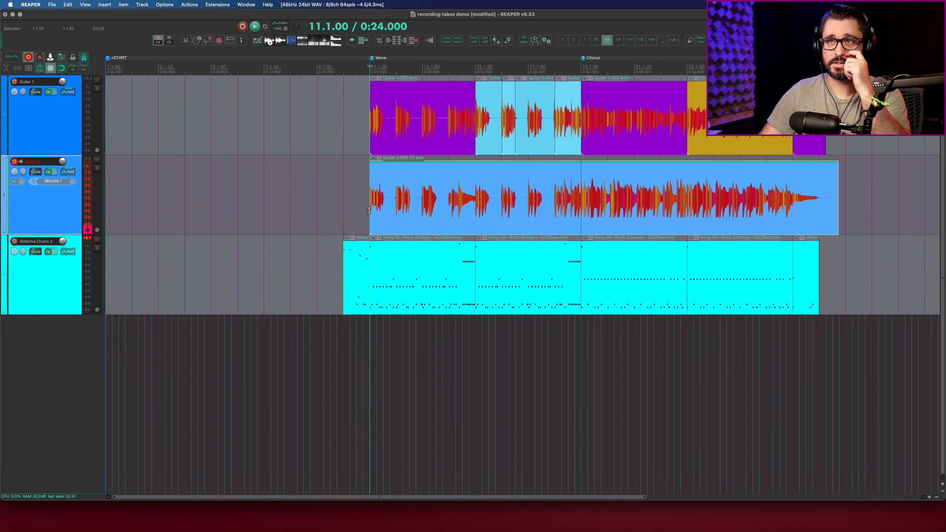
Set new recordings that overlap existing media items to trim the existing items behind them (tape mode).
left_click(164, 5)
mouse_move(246, 43)
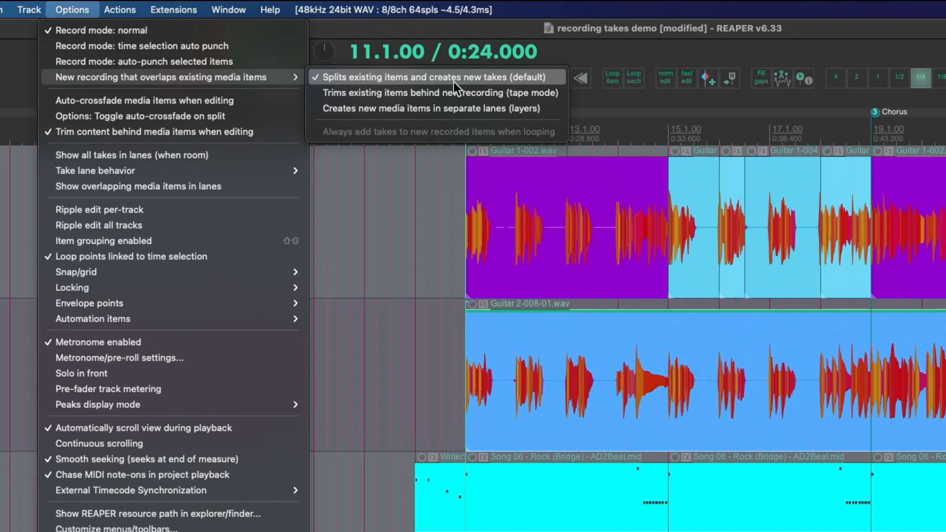
left_click(368, 97)
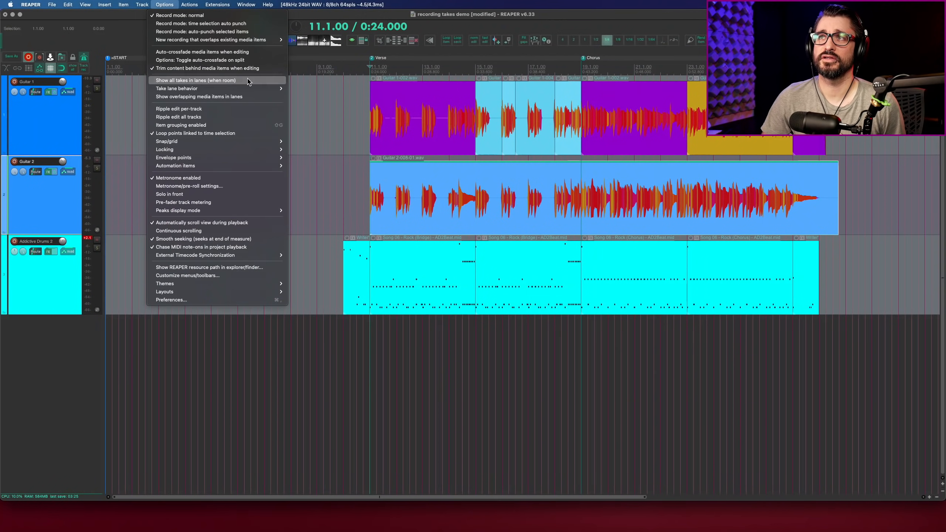
Review the media item default preferences and the auto-crossfade and trim-content-behind editing options without changing them.
left_click(121, 43)
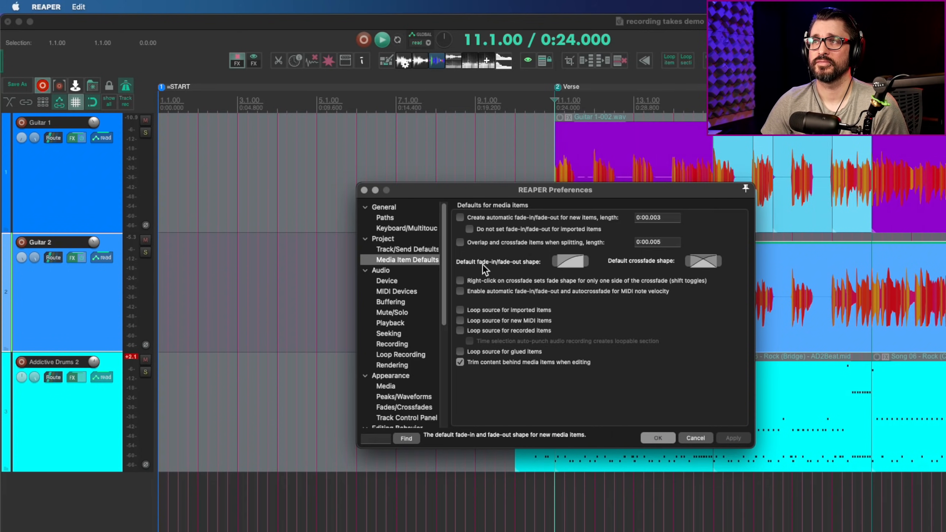
left_click(695, 439)
right_click(9, 105)
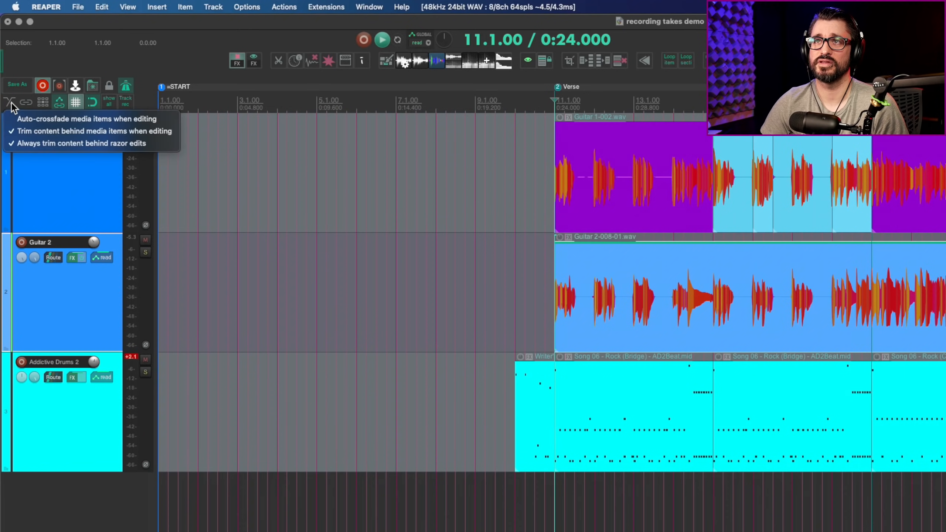
key("Escape")
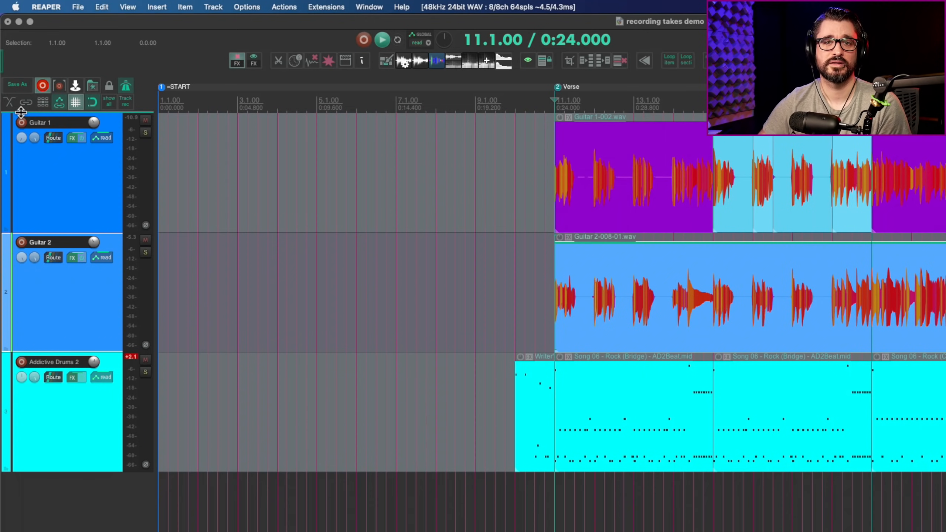
Set Guitar 2 to tape auto style input monitoring and enable time selection auto punch over 15.1.00 to 19.1.00.
right_click(21, 242)
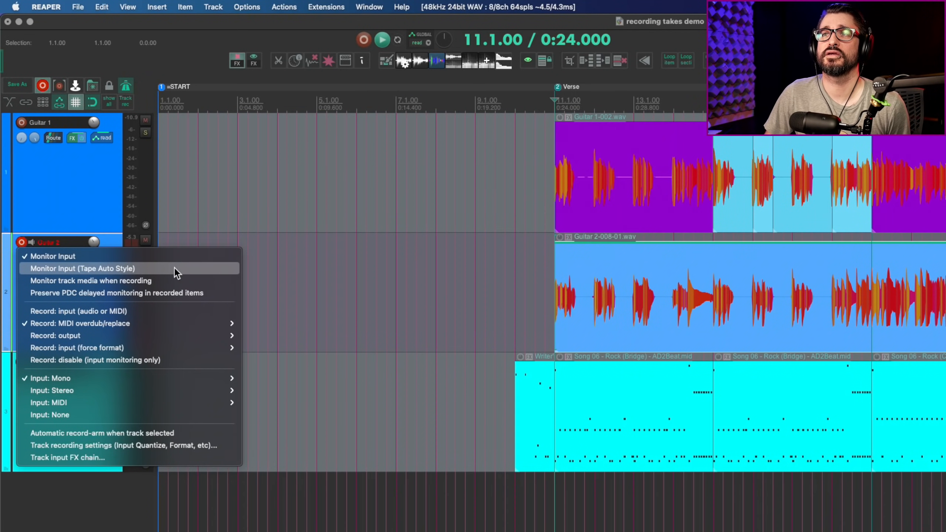
left_click(174, 267)
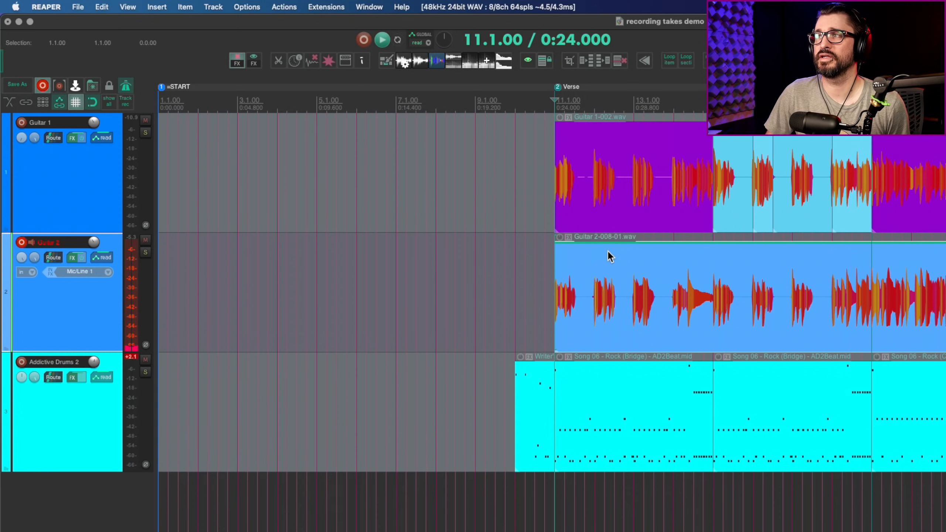
left_click_drag(710, 295, 868, 300)
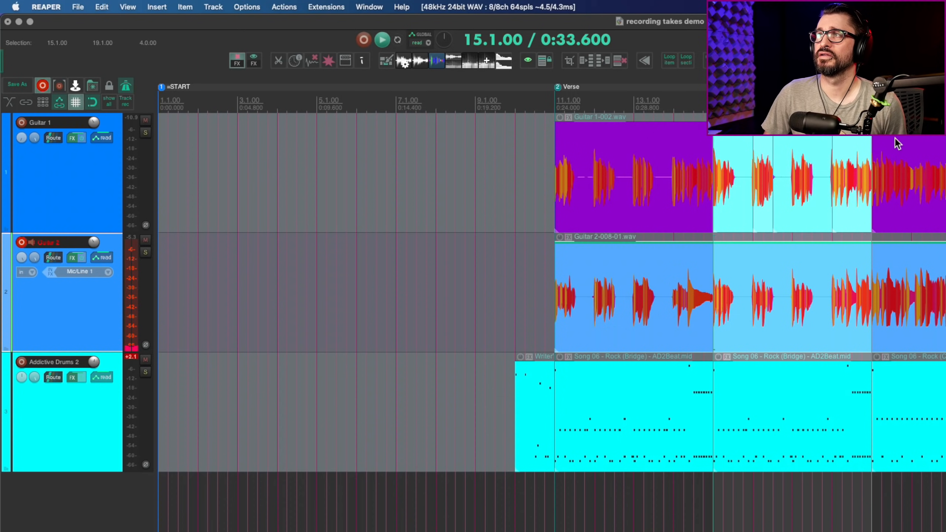
right_click(364, 41)
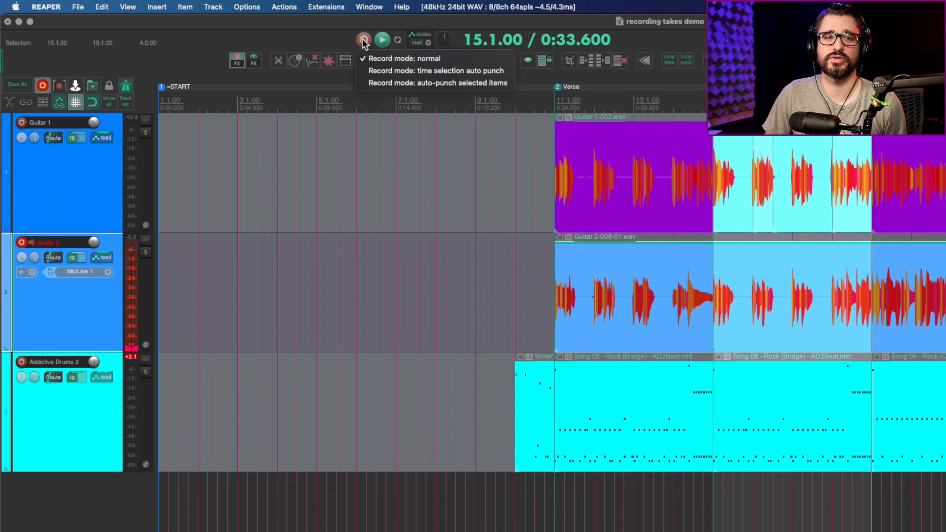
left_click(382, 75)
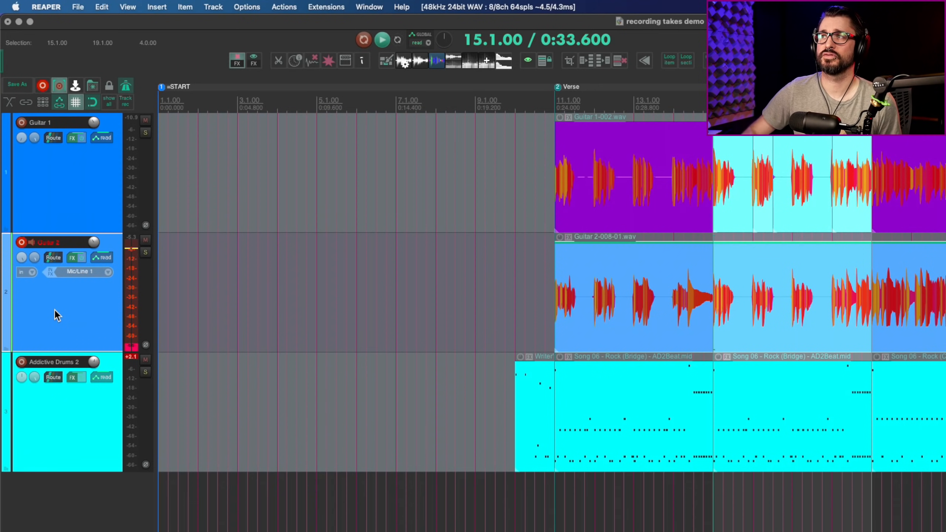
Punch-record a short replacement part on Guitar 2 from the start of the time selection at 15.1.00.
scroll(654, 168, "right", 10)
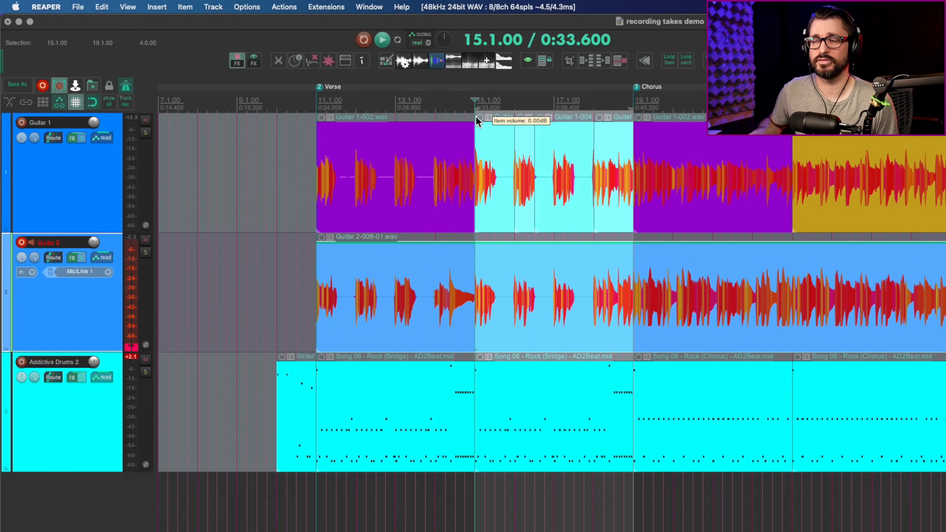
key("super+r")
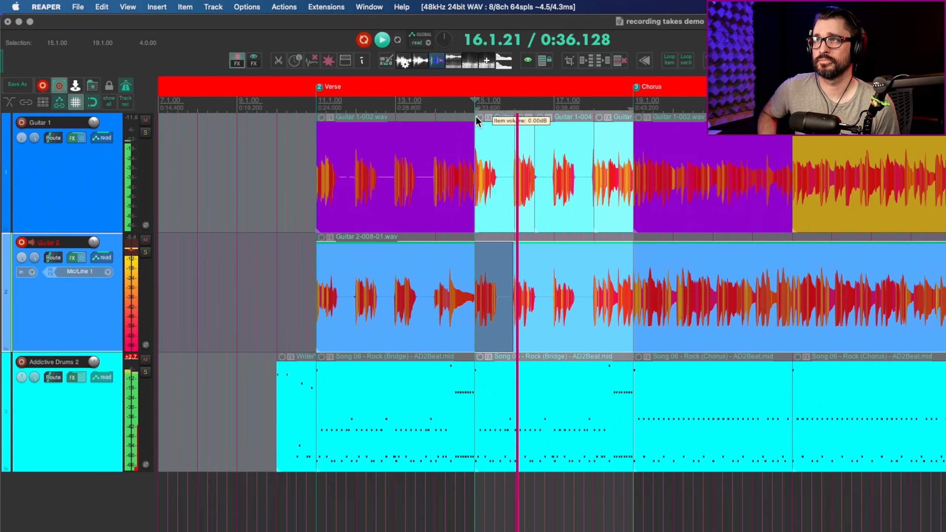
key("space")
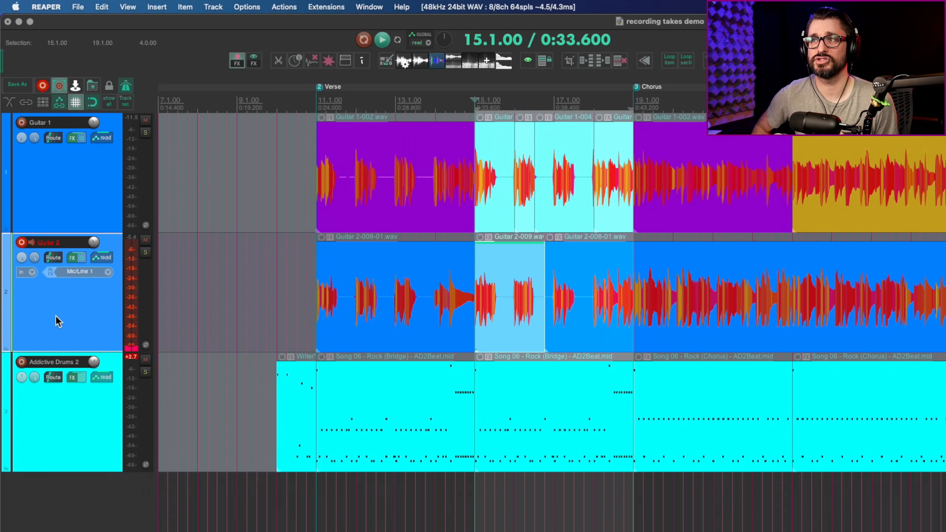
Check which mode is set for new recordings that overlap existing media items.
left_click(247, 7)
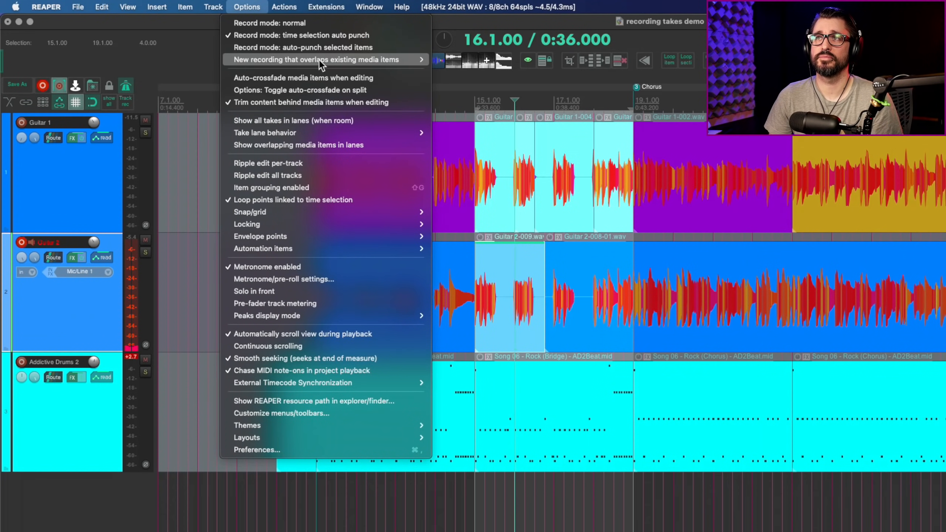
mouse_move(320, 60)
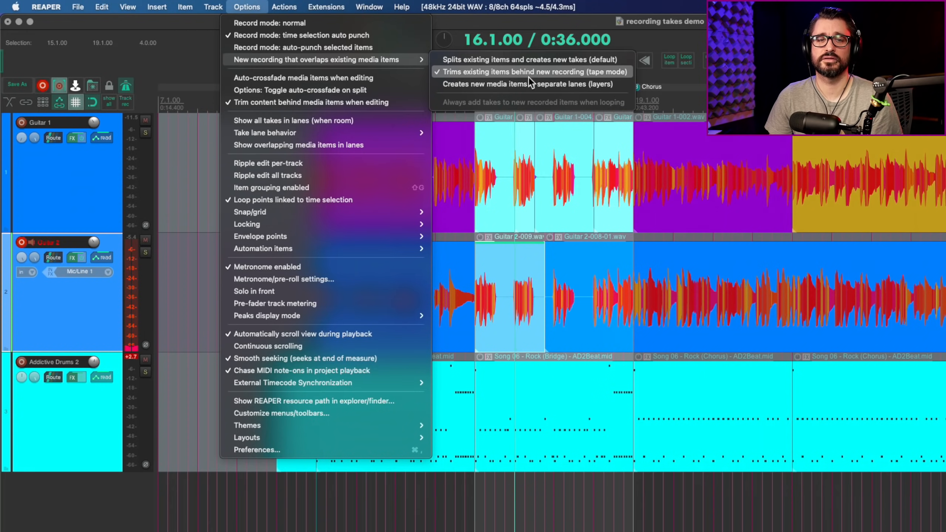
left_click(107, 303)
Delete the punched-in Guitar 2 item at 15.1.00 and extend the preceding item over the gap to 17.1.00.
left_click(519, 325)
scroll(516, 323, "up", 5)
scroll(484, 326, "down", 1)
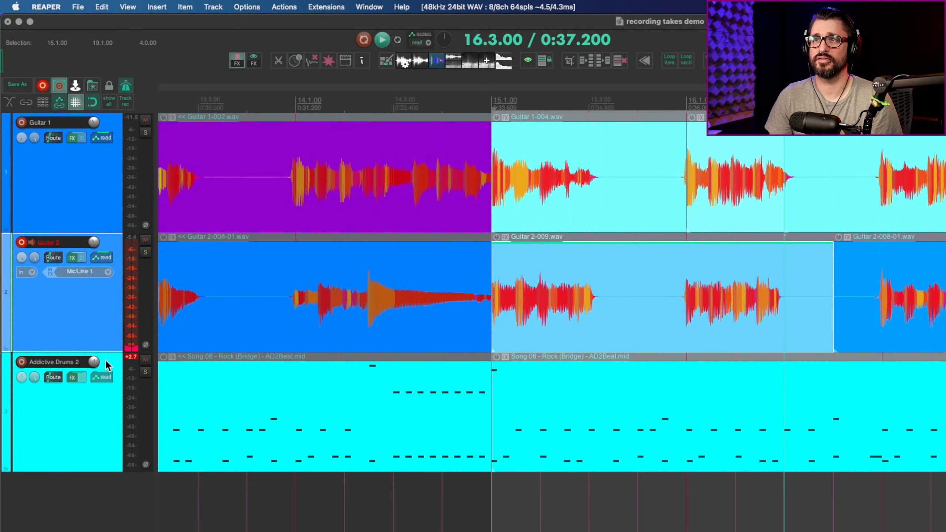
left_click_drag(107, 355, 108, 528)
left_click(599, 456)
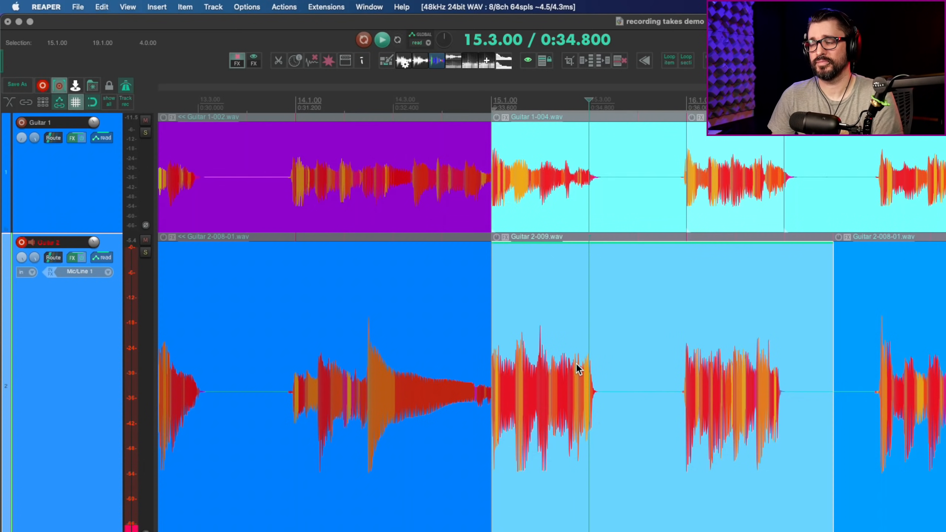
key("Delete")
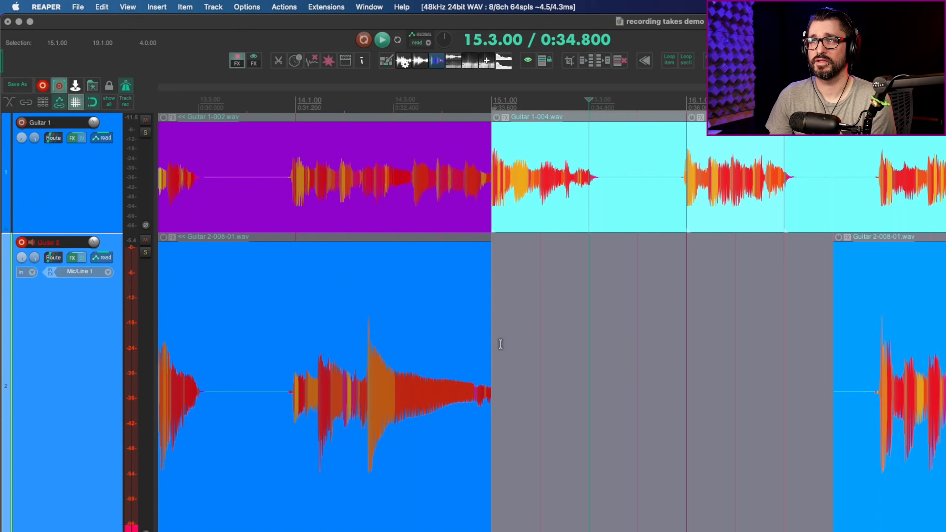
left_click_drag(491, 342, 891, 335)
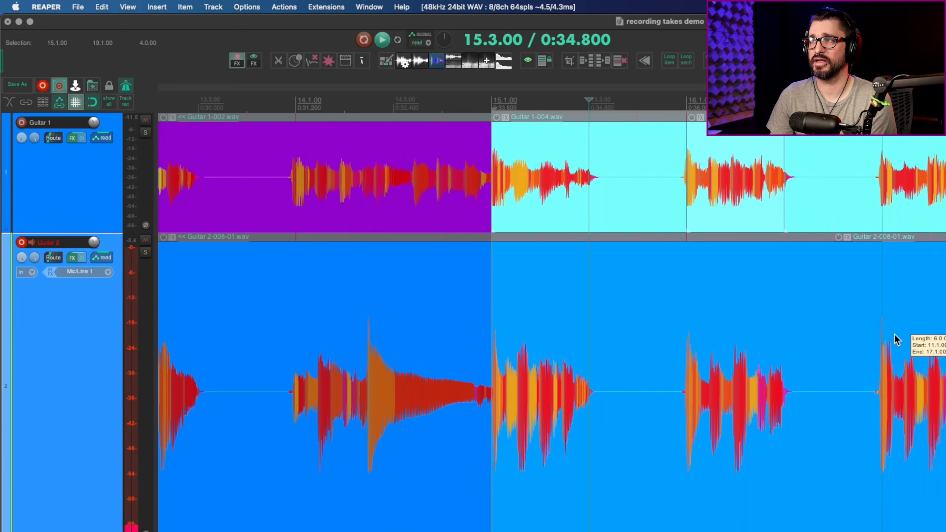
Try to heal the split between the two Guitar 2 items within a time selection from 14.3.00 to 18.1.00.
left_click_drag(389, 328, 945, 329)
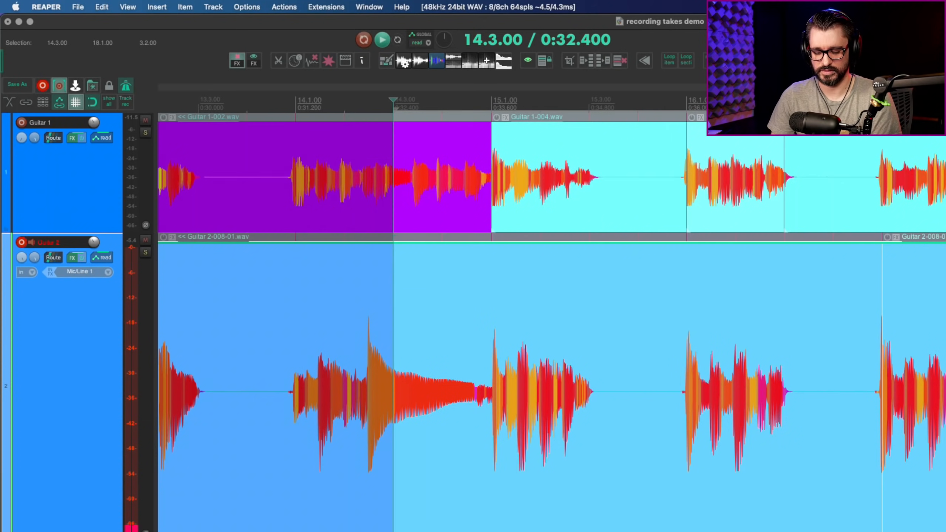
key("h")
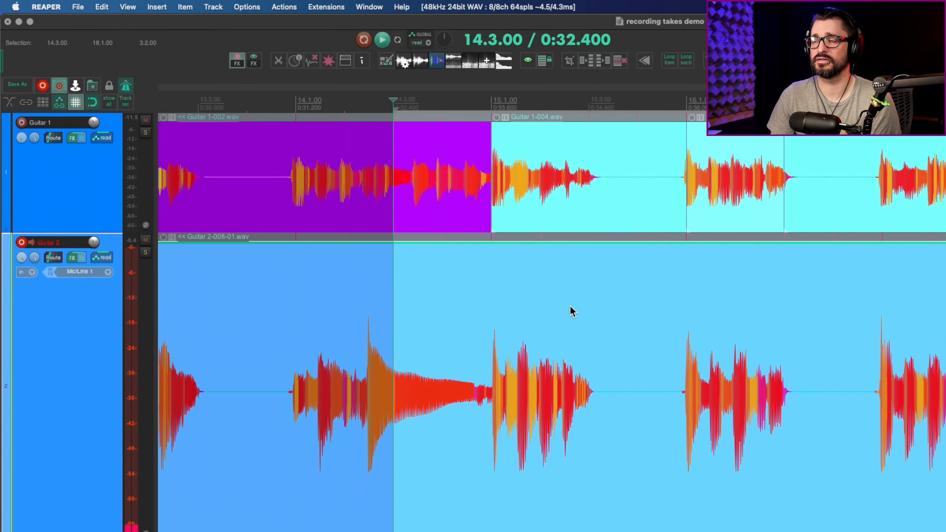
scroll(570, 309, "left", 5)
scroll(570, 311, "right", 5)
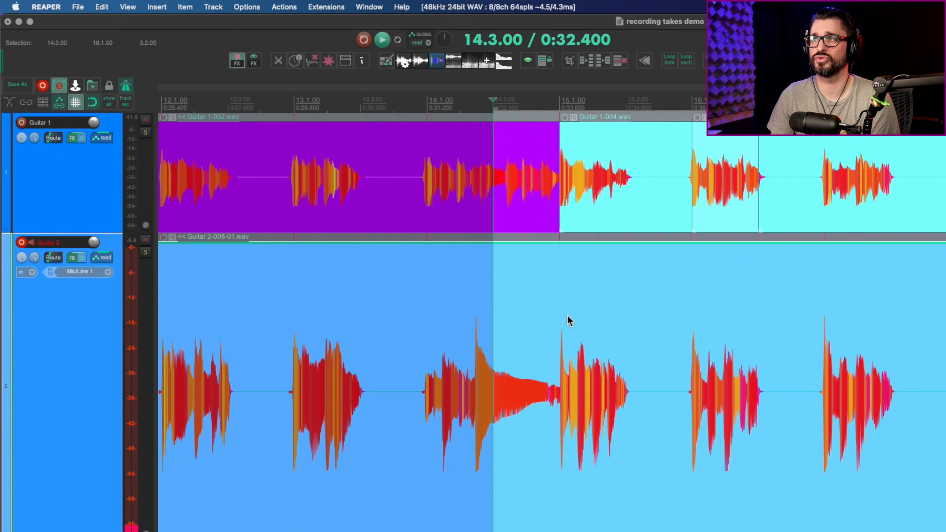
key("super+z")
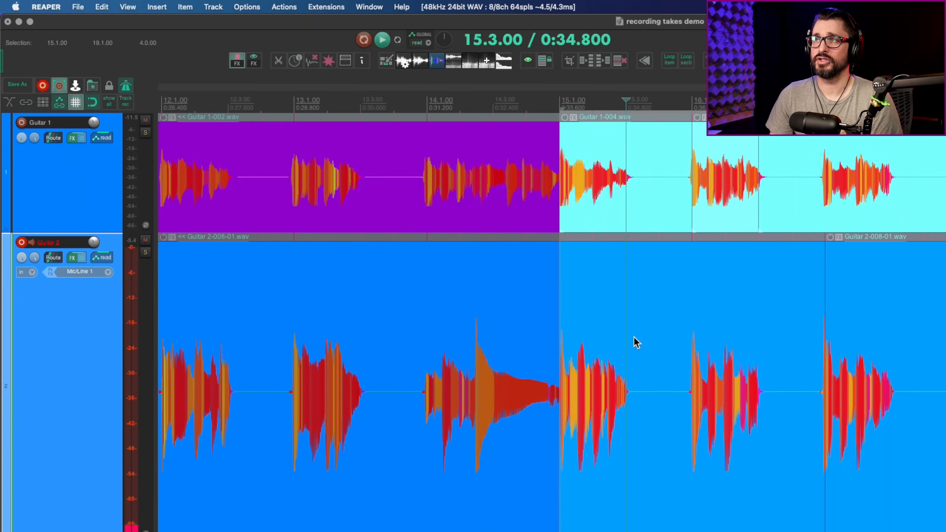
Try a time selection from 16.1.00 to 16.4.00 on the first Guitar 2 item, and clear it.
left_click(672, 341)
left_click_drag(682, 338, 803, 347)
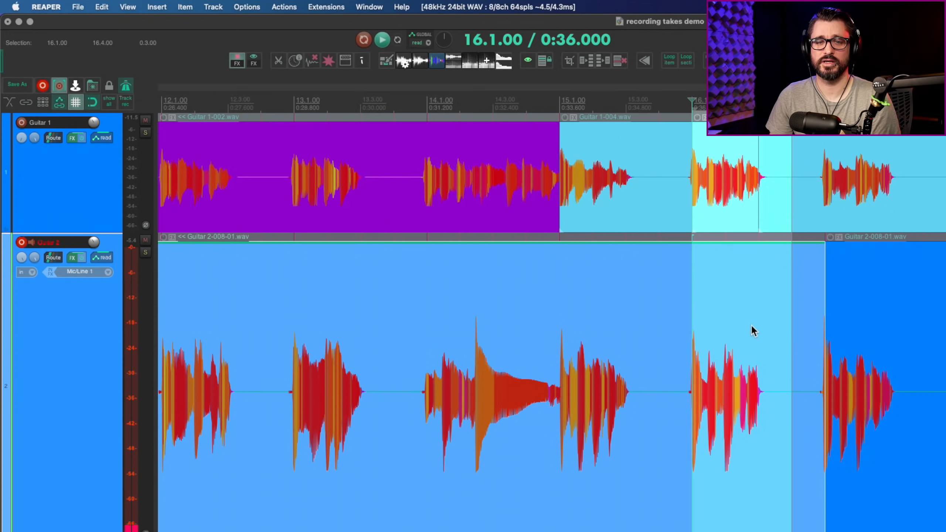
scroll(713, 309, "down", 1)
scroll(659, 309, "down", 2)
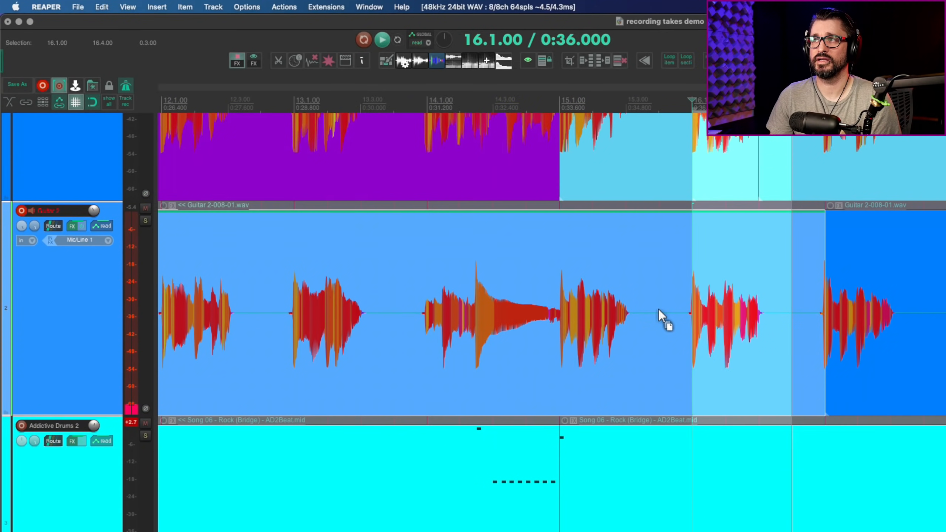
scroll(658, 309, "down", 2)
scroll(654, 301, "down", 2)
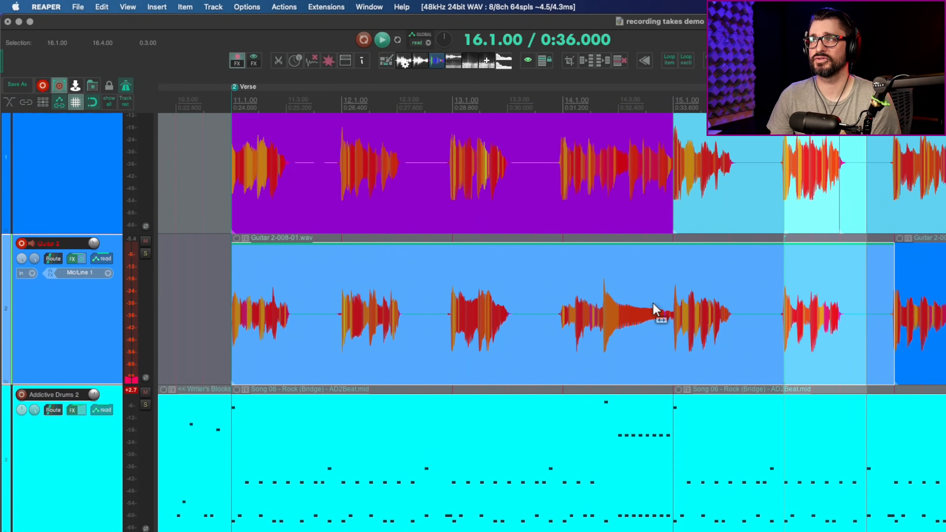
scroll(654, 304, "down", 1)
left_click(722, 314)
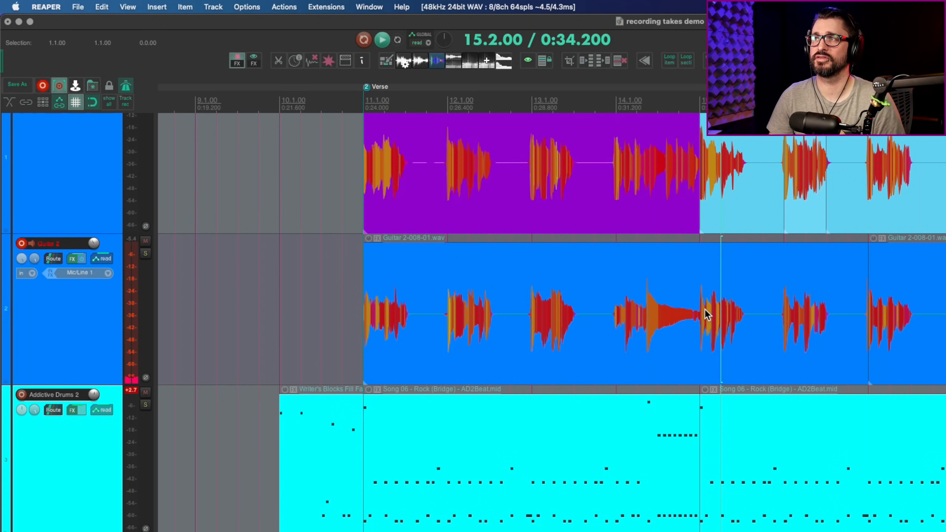
Heal the Guitar 2 split using a 16.3.00 to 17.4.00 time selection, and reselect the range 15.1.00 to 19.1.00.
scroll(705, 316, "right", 3)
left_click_drag(650, 319, 747, 321)
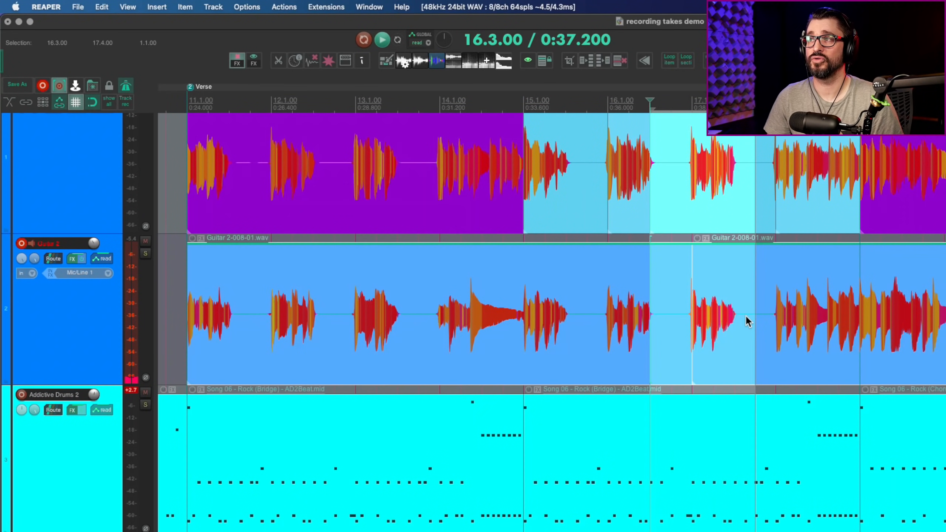
left_click_drag(525, 261, 860, 247)
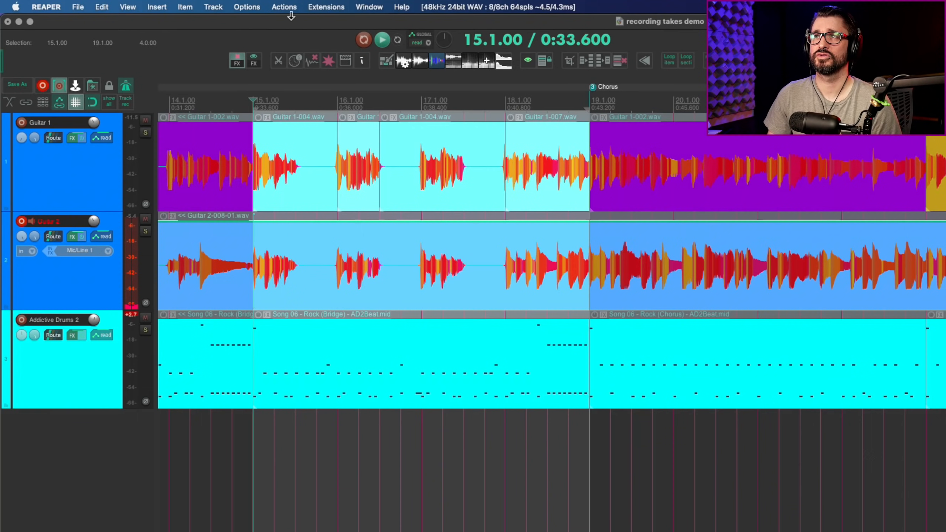
Check that overlapping recordings use tape mode, and record over the Guitar 2 range 15.1.00 to 19.1.00 twice with auto-punch.
left_click(247, 7)
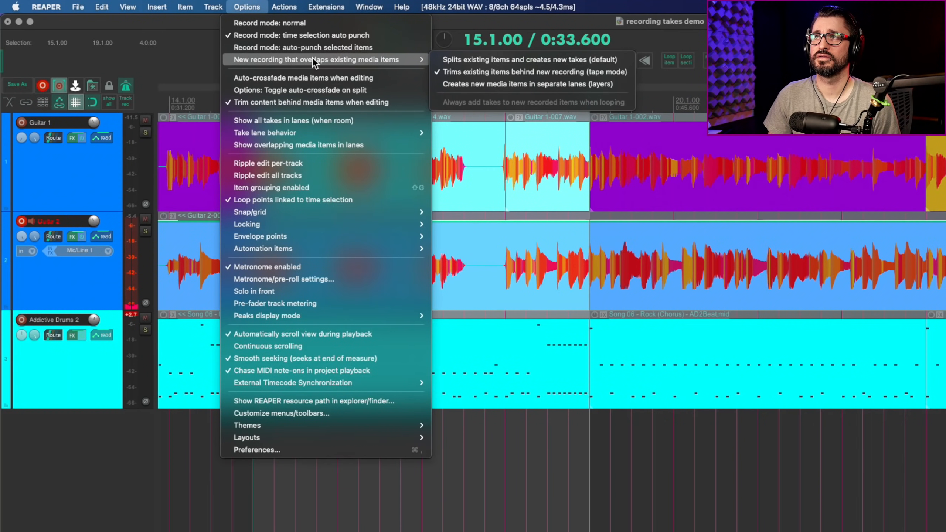
mouse_move(318, 59)
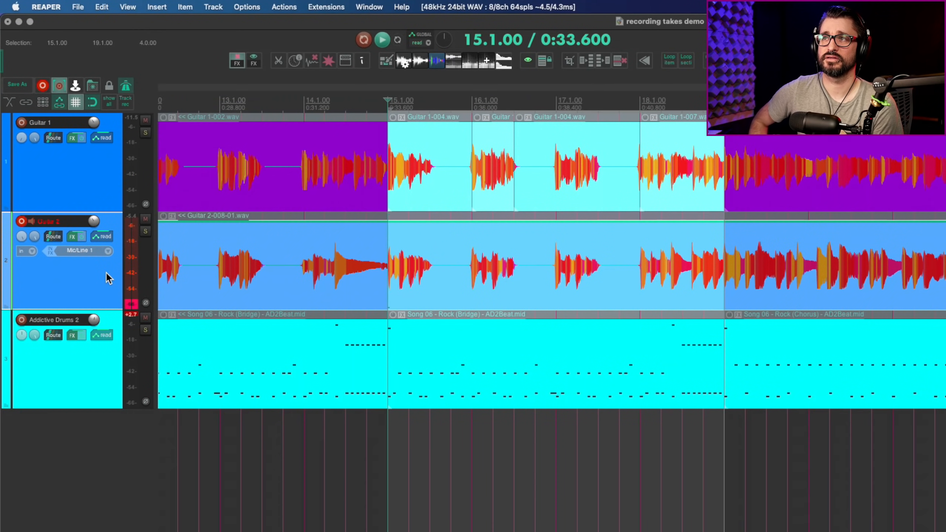
key("super+r")
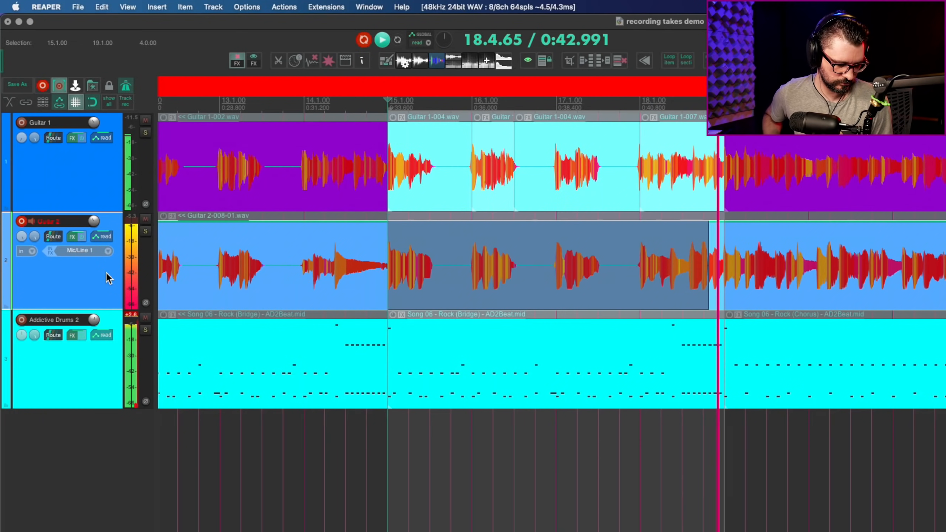
key("space")
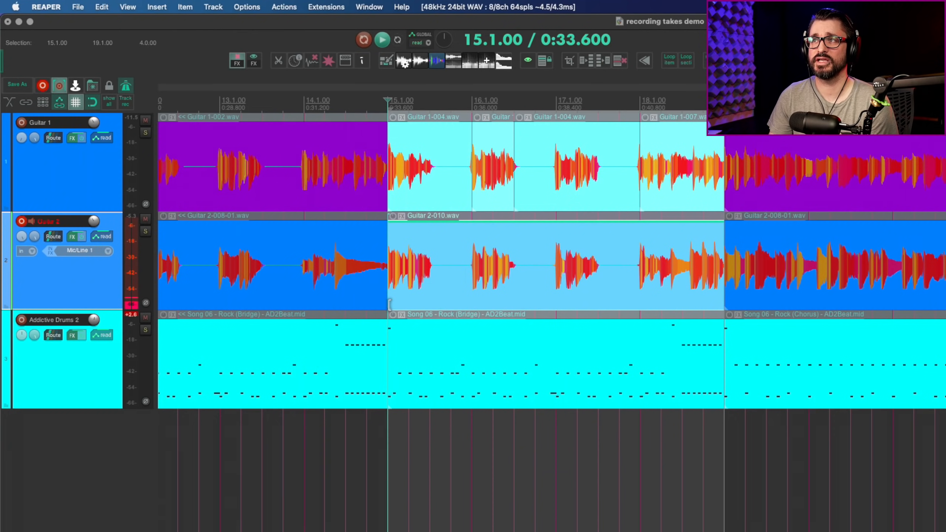
key("super+r")
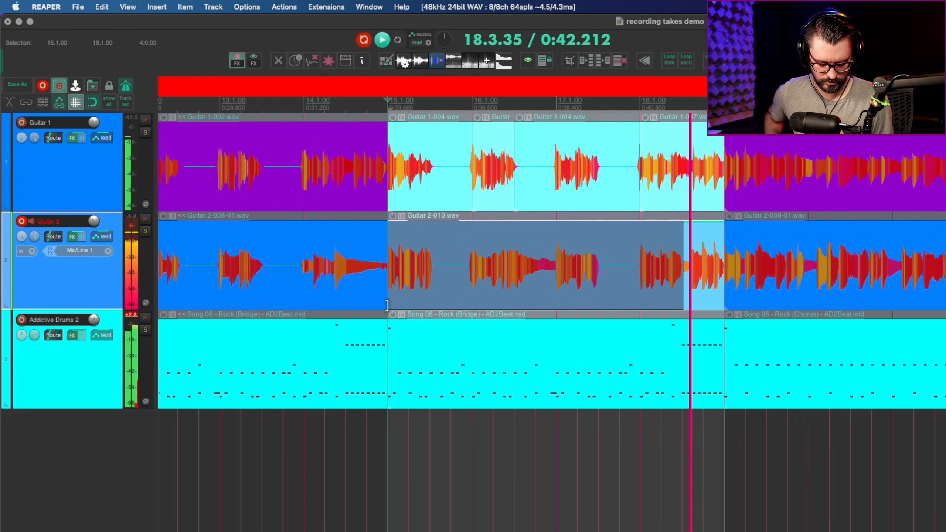
key("space")
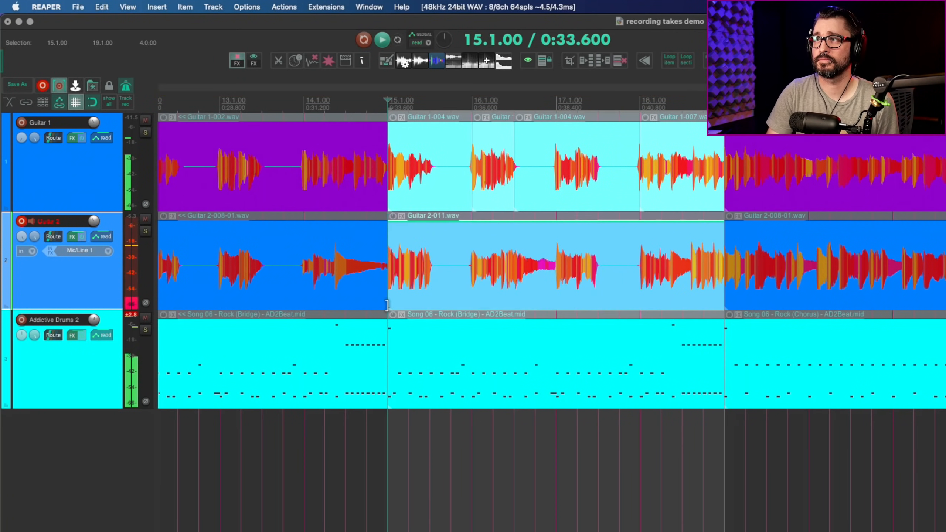
Review the overlap recording options and inspect the newest Guitar 2 item, placing the edit cursor at 16.1.00.
left_click(453, 271)
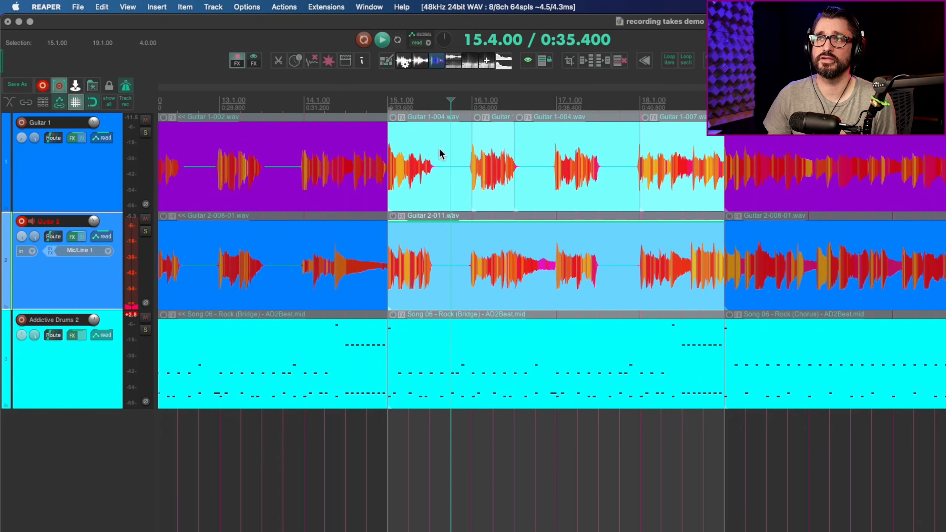
left_click(247, 6)
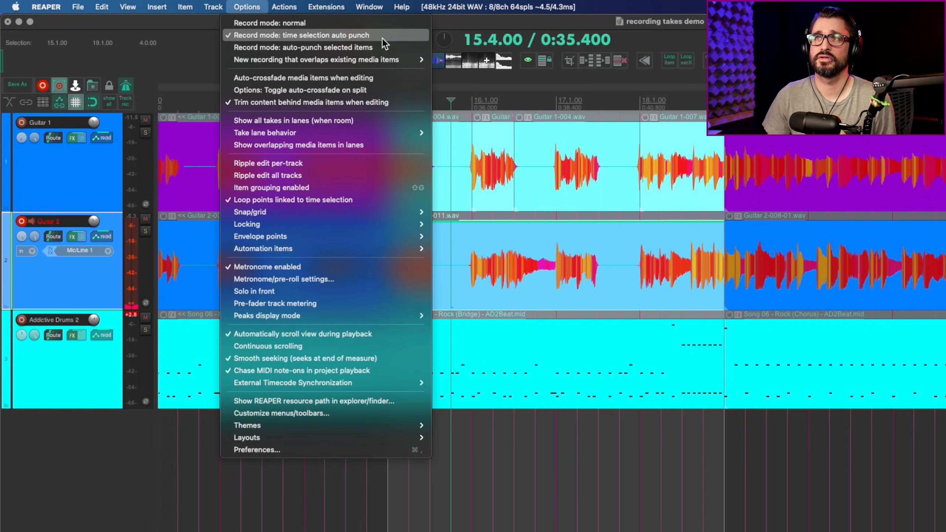
mouse_move(406, 59)
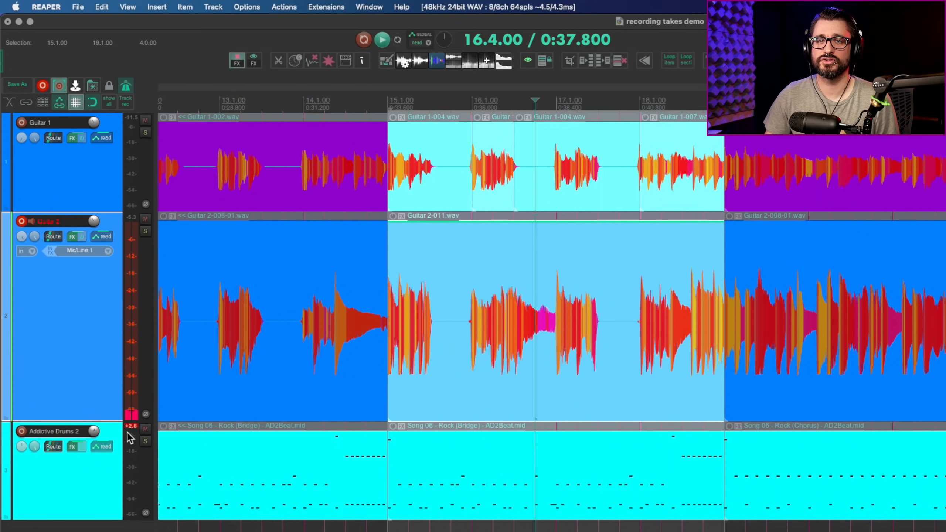
left_click(432, 328)
left_click_drag(465, 393, 480, 316)
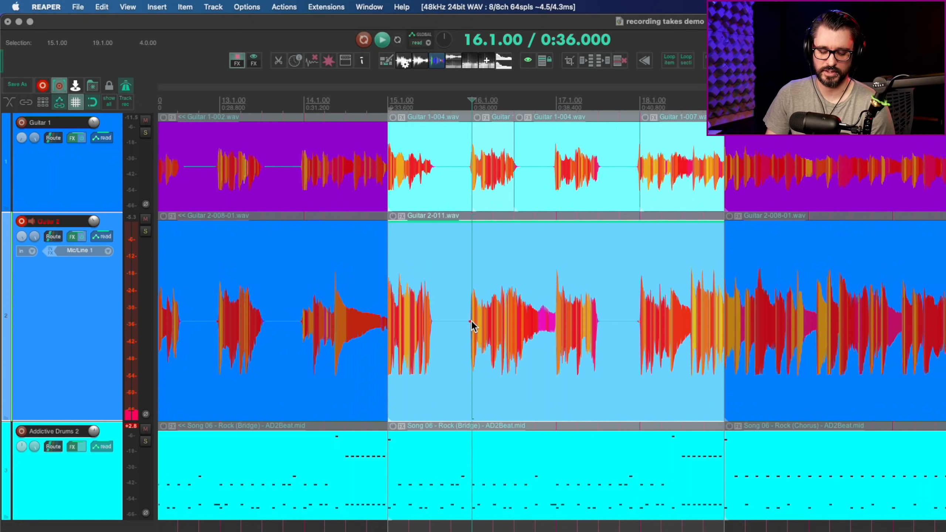
Look up the replaced Guitar 2-010.wav recording in the project directory's media files, sorted by newest modification date, and close the media browser.
key("super+alt+x")
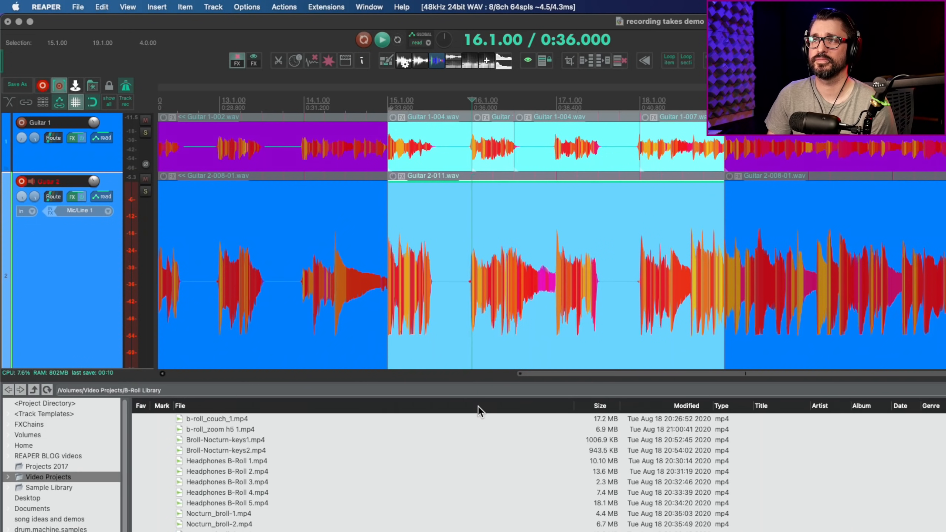
left_click(67, 404)
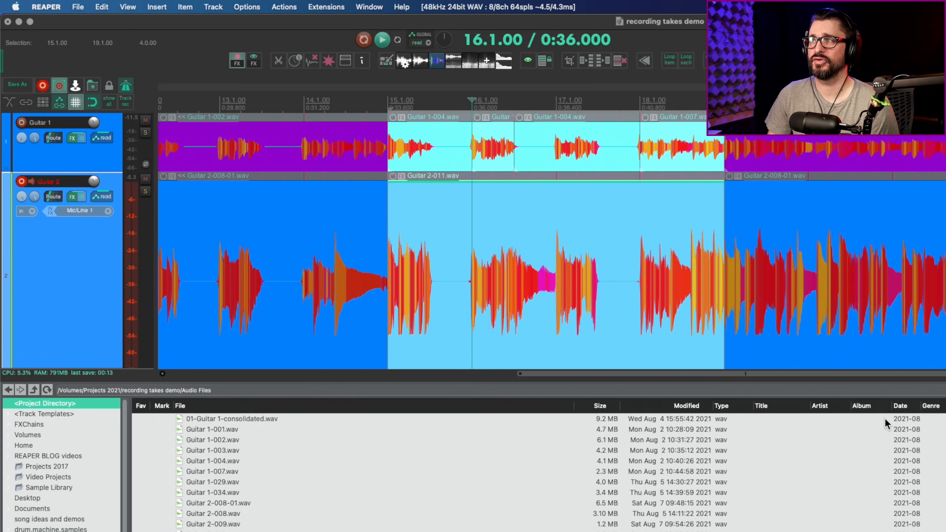
left_click(687, 406)
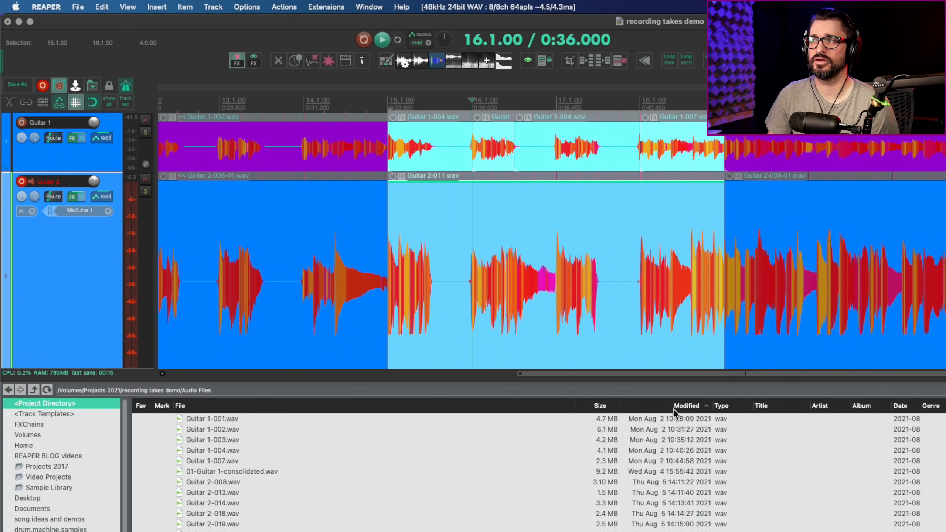
left_click(282, 440)
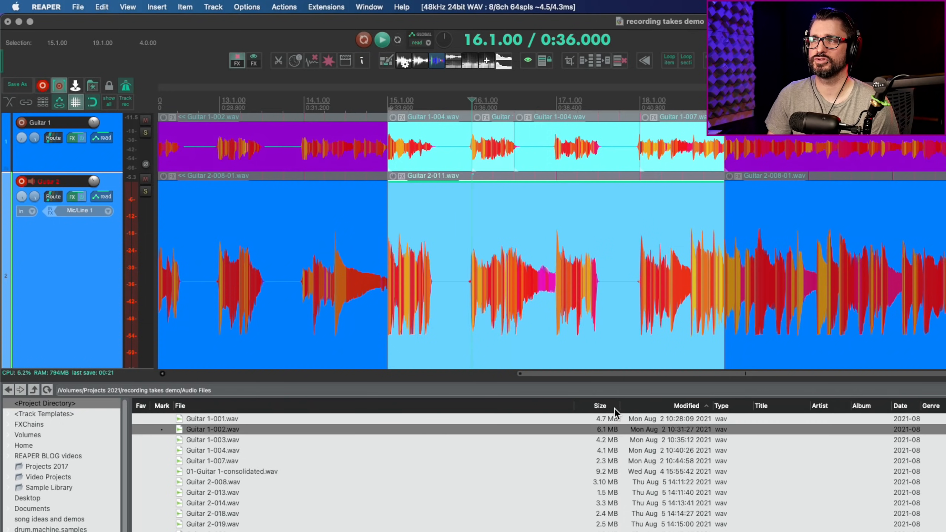
left_click(658, 407)
scroll(539, 472, "up", 4)
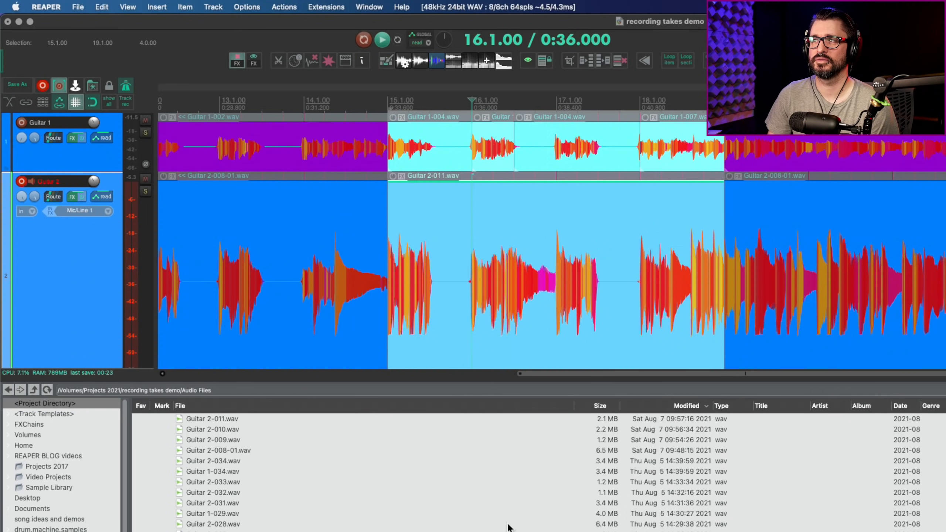
left_click(235, 431)
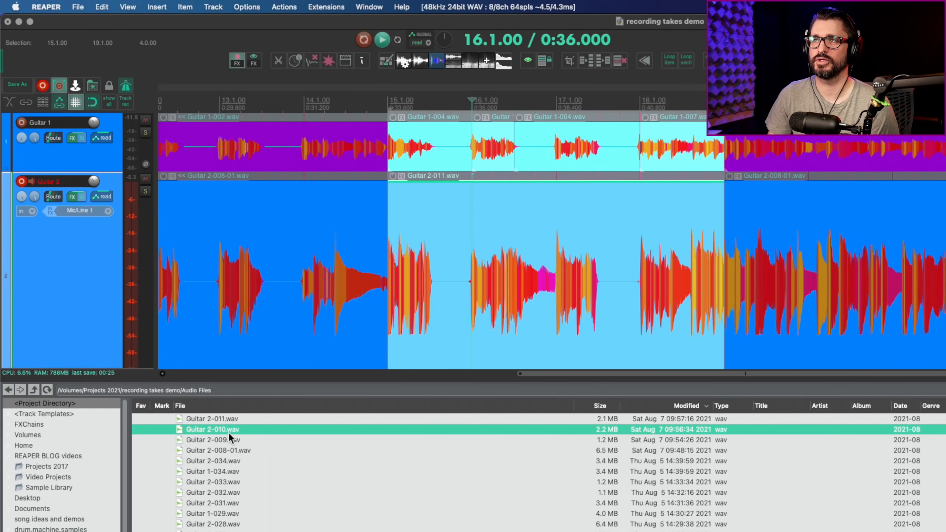
key("super+alt+x")
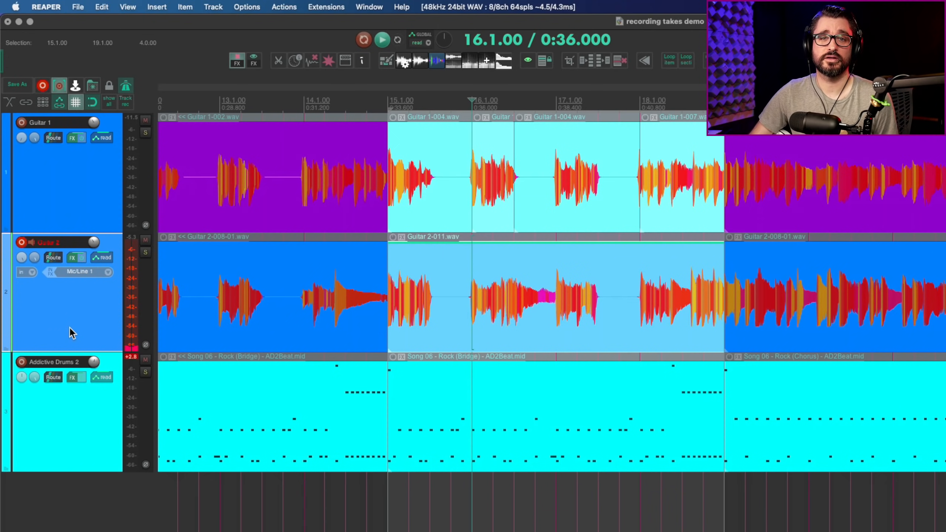
Set overlapping recordings to create new media items in separate lanes, and turn off trimming content behind media items when editing.
left_click(246, 7)
mouse_move(343, 59)
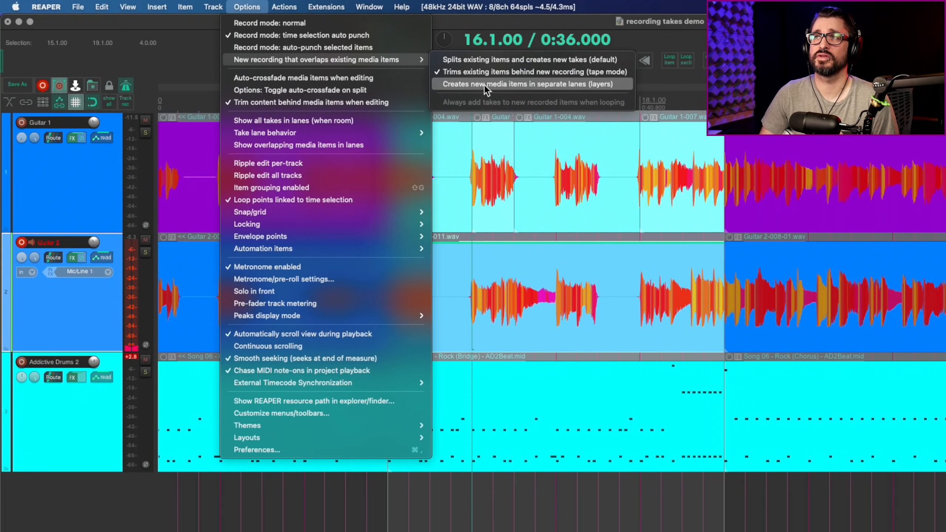
left_click(516, 85)
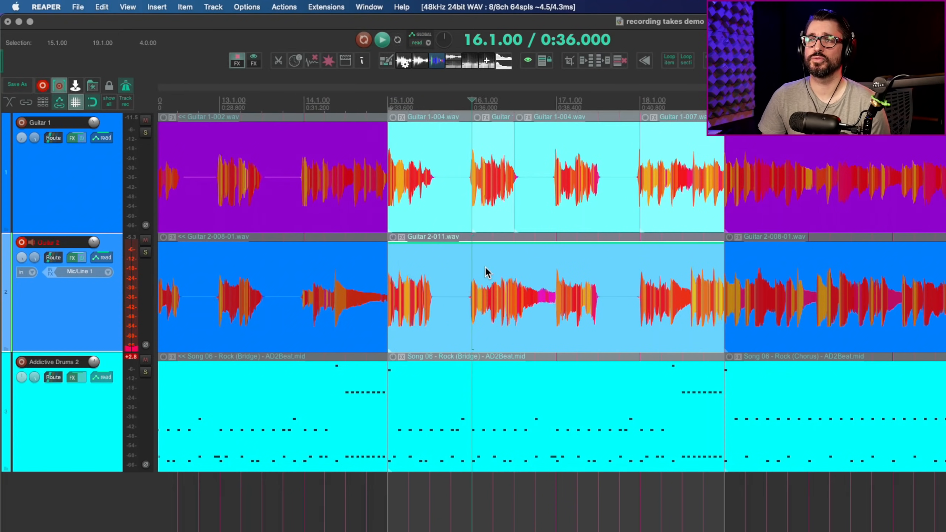
scroll(484, 270, "down", 5)
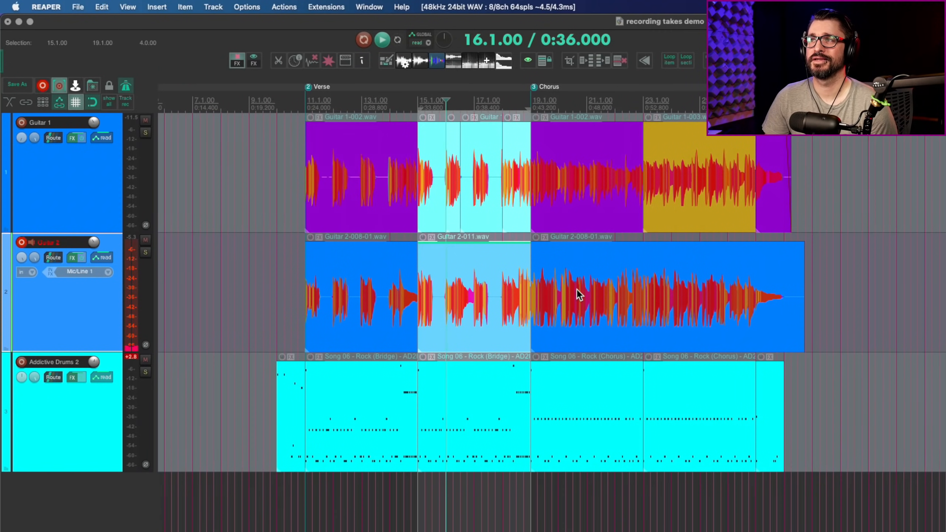
left_click(251, 10)
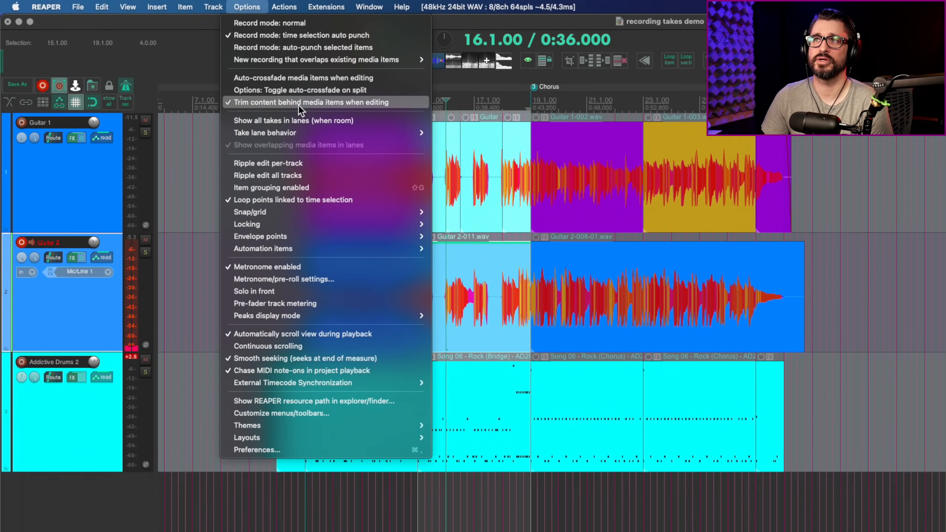
left_click(341, 104)
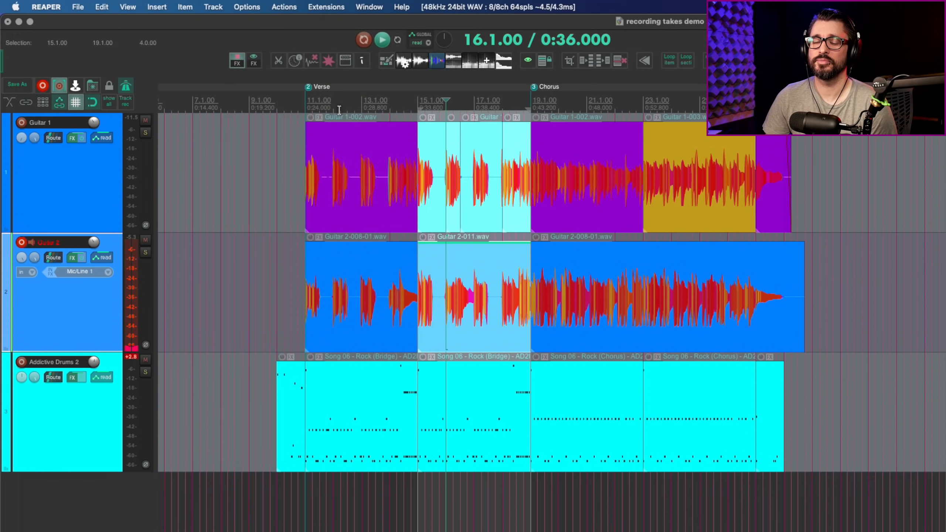
Select the Guitar 2 item at 15.1.00 and record a second layer over the 15.1.00 to 19.1.00 range.
left_click(387, 341)
scroll(390, 343, "up", 2)
scroll(391, 344, "left", 5)
scroll(390, 343, "right", 2)
scroll(389, 342, "right", 3)
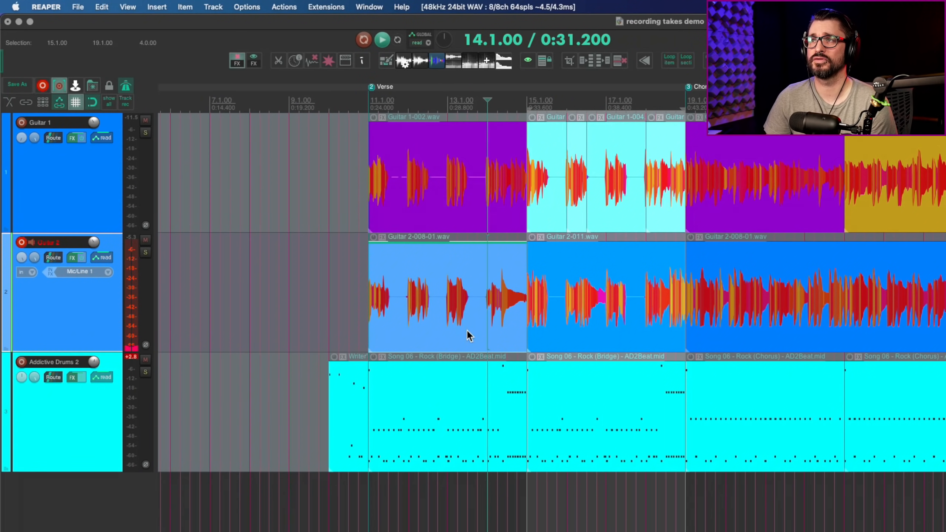
left_click(551, 338)
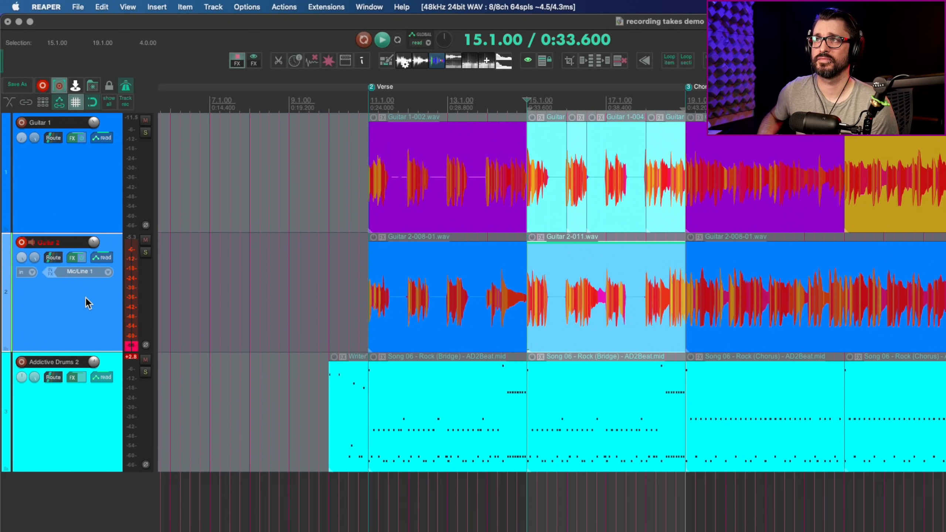
key("super+r")
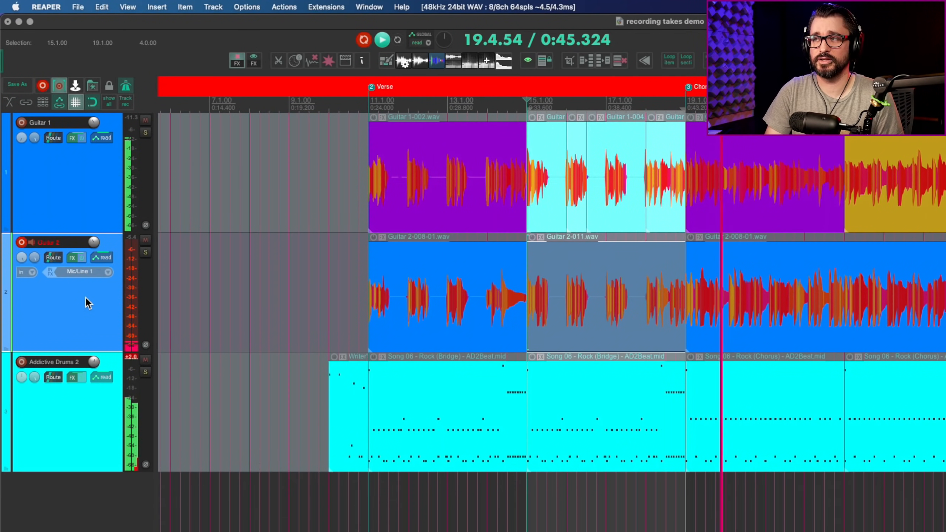
key("space")
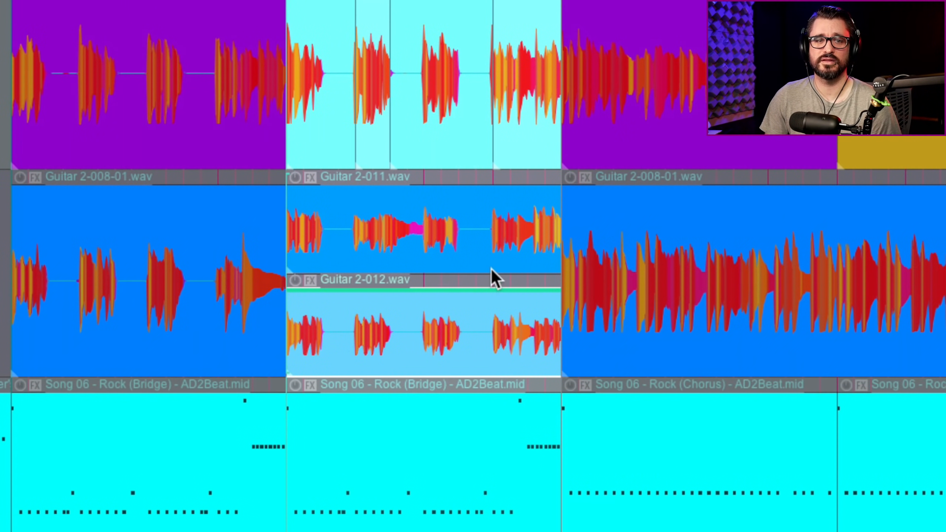
Inspect the two overlapping Guitar 2 layers and their item controls, and select the Guitar 2-011.wav item.
left_click(665, 244)
left_click(460, 313)
left_click(464, 254)
left_click(451, 297)
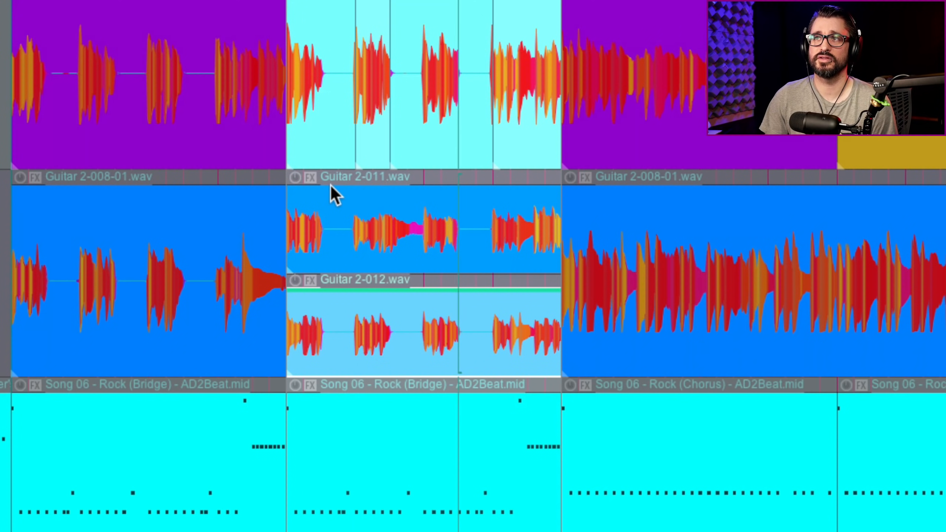
left_click(323, 290)
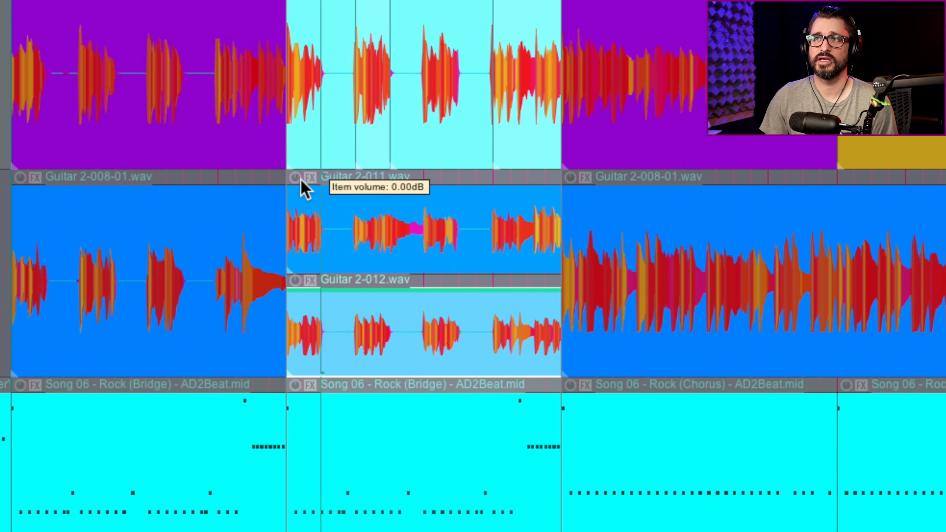
mouse_move(298, 290)
left_mouse_down()
mouse_move(318, 431)
mouse_move(297, 302)
left_mouse_up()
double_click(295, 282)
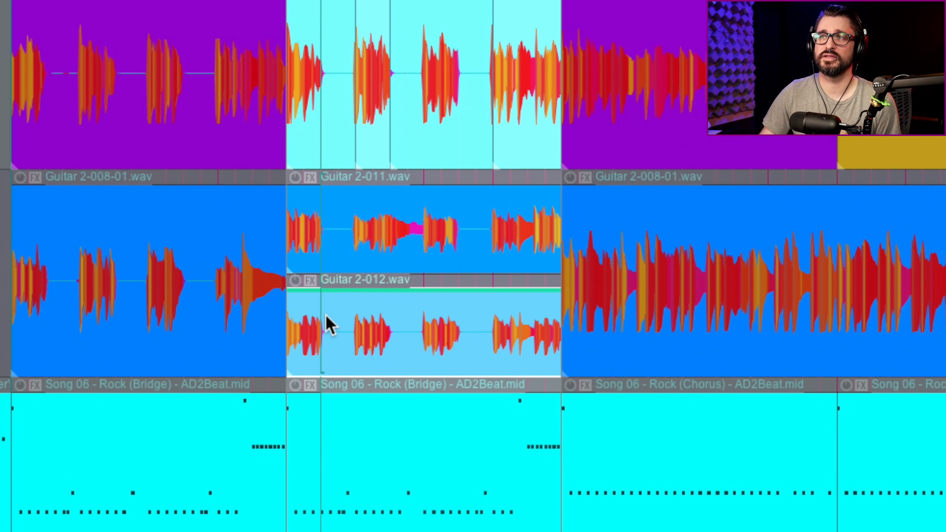
left_click(290, 251)
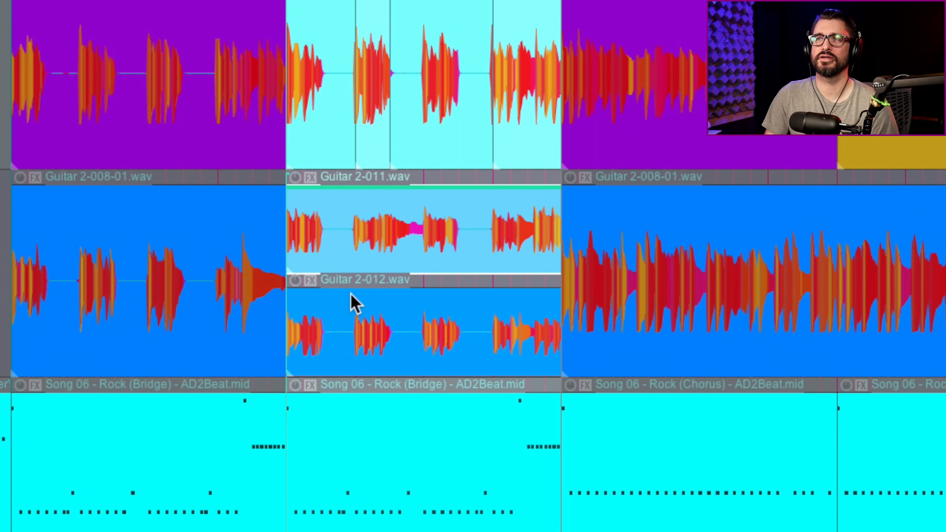
Record a third Guitar 2 layer over the 15.1.00 to 19.1.00 range, and disarm and solo the Guitar 2 track.
scroll(343, 300, "down", 3)
scroll(339, 302, "down", 3)
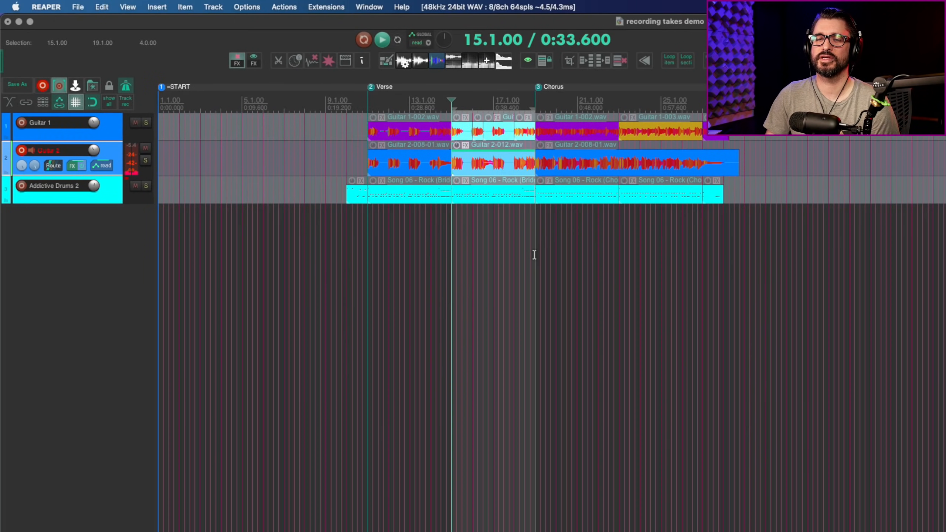
scroll(454, 230, "up", 3)
scroll(535, 253, "up", 3)
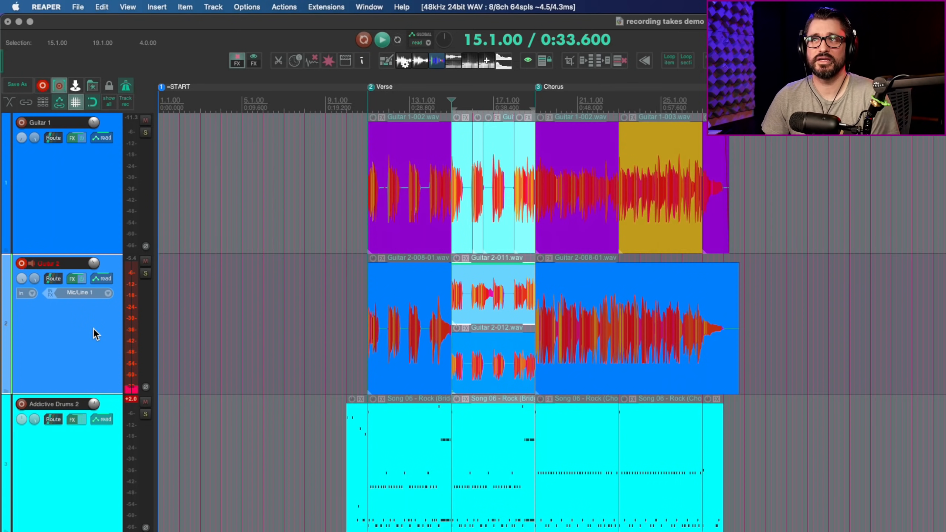
key("super+r")
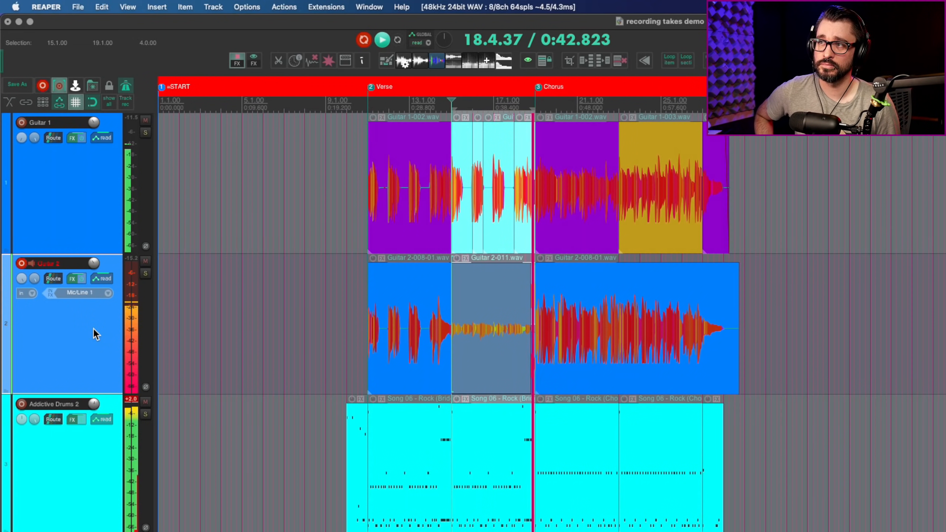
key("space")
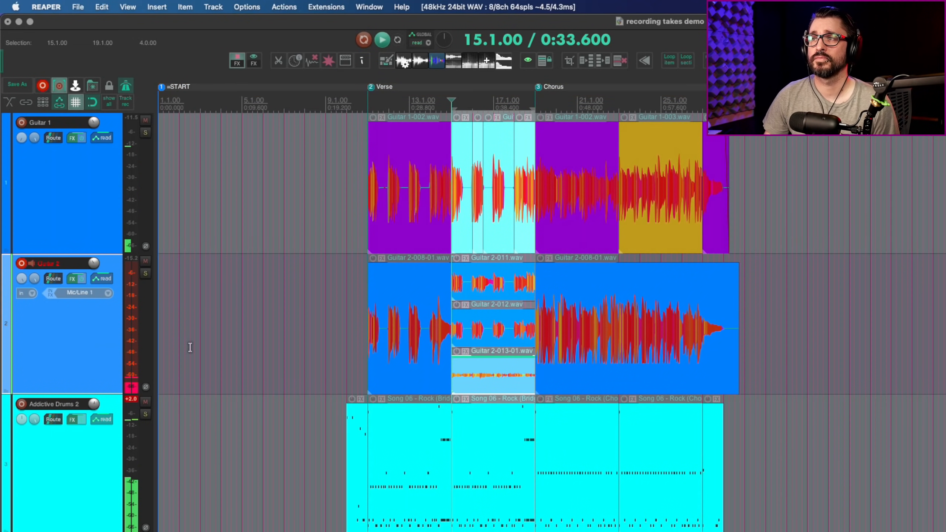
left_click(145, 274)
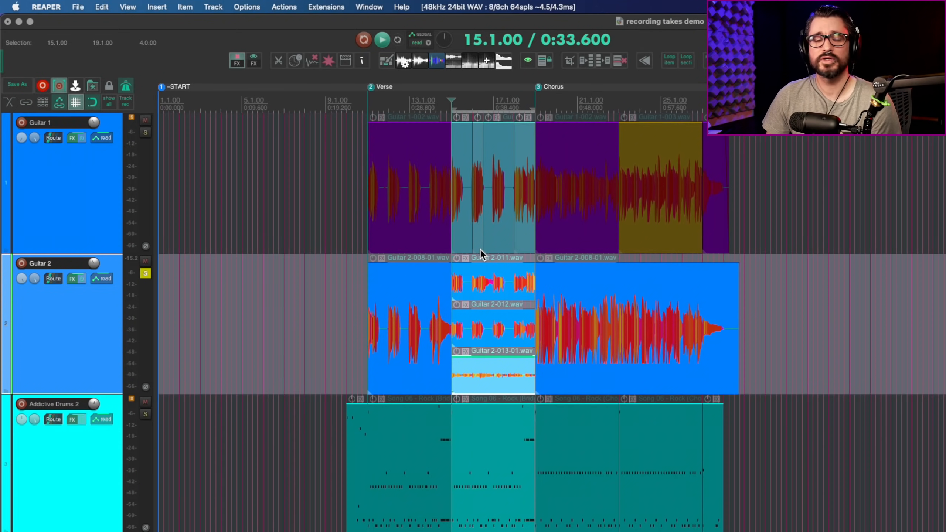
Play back the three overlapping Guitar 2 layers from 15.1.00.
key("space")
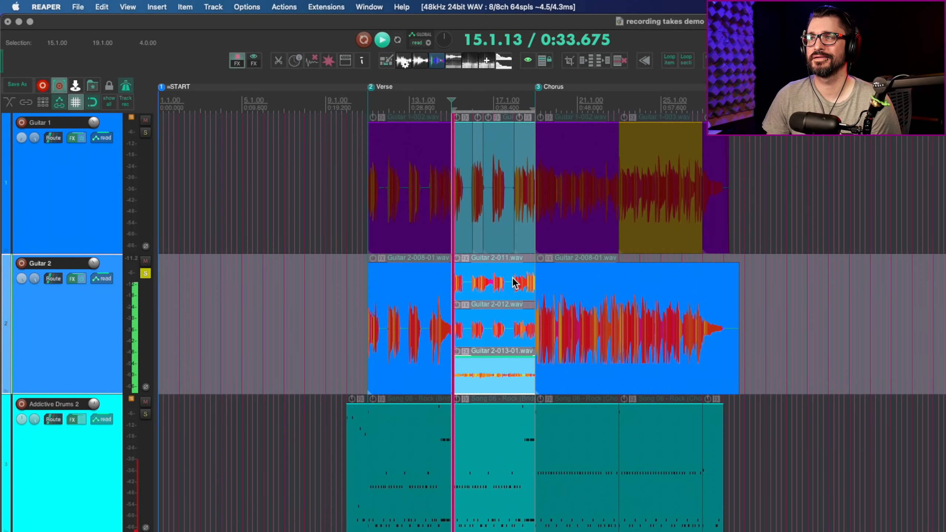
scroll(517, 280, "up", 5)
scroll(517, 278, "up", 4)
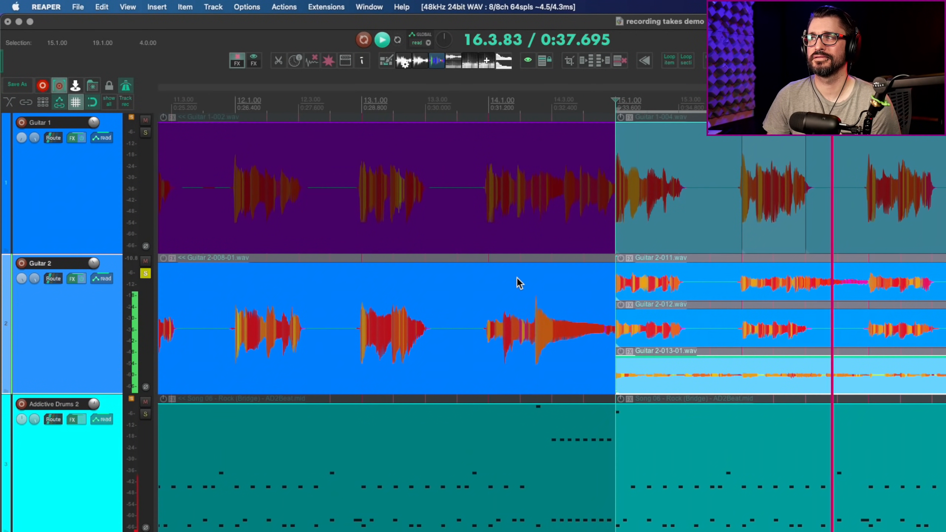
scroll(520, 284, "down", 2)
scroll(520, 284, "right", 5)
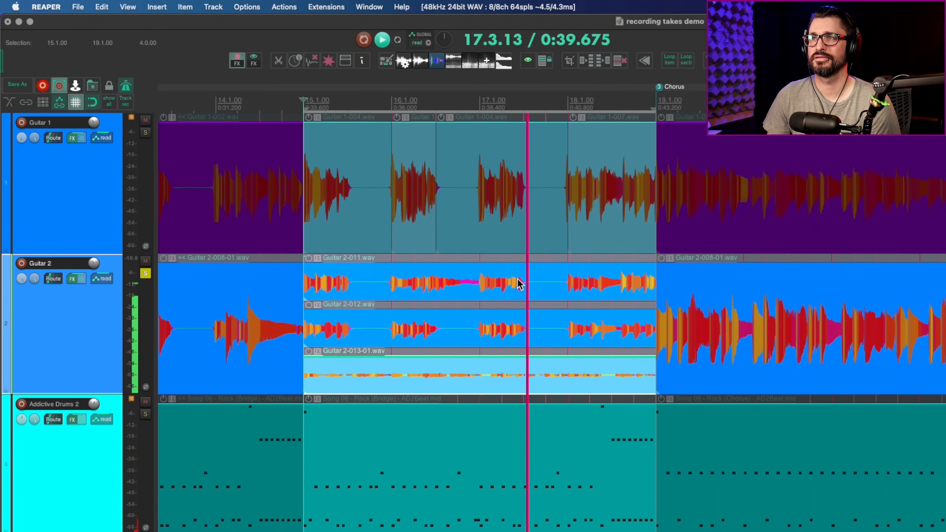
key("space")
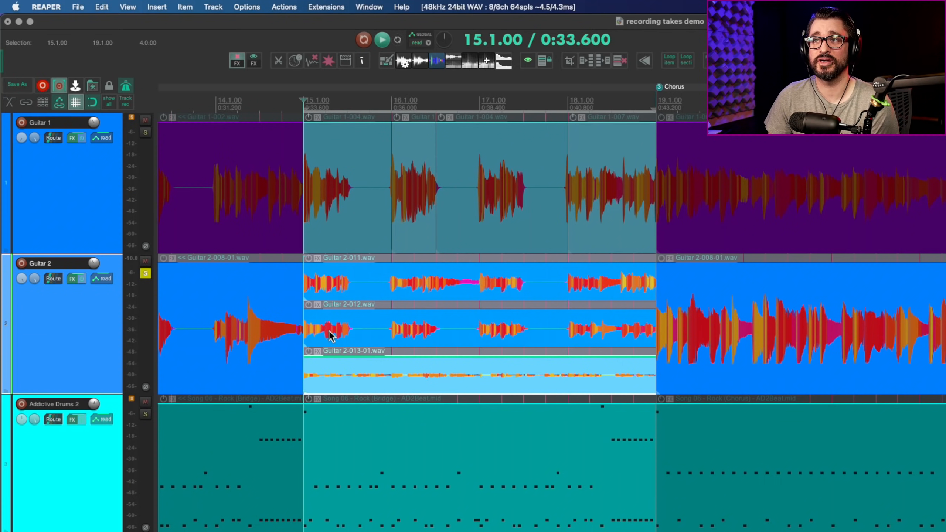
Select the Guitar 2-011.wav layer and the Guitar 2-013-01.wav layer in turn, and play the track from 15.3.00.
left_click(324, 297)
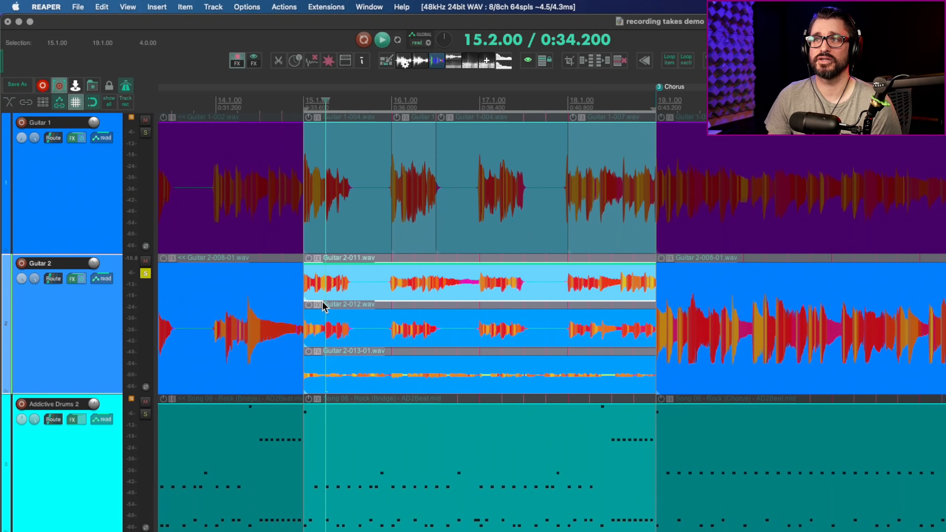
left_click(350, 376)
key("space")
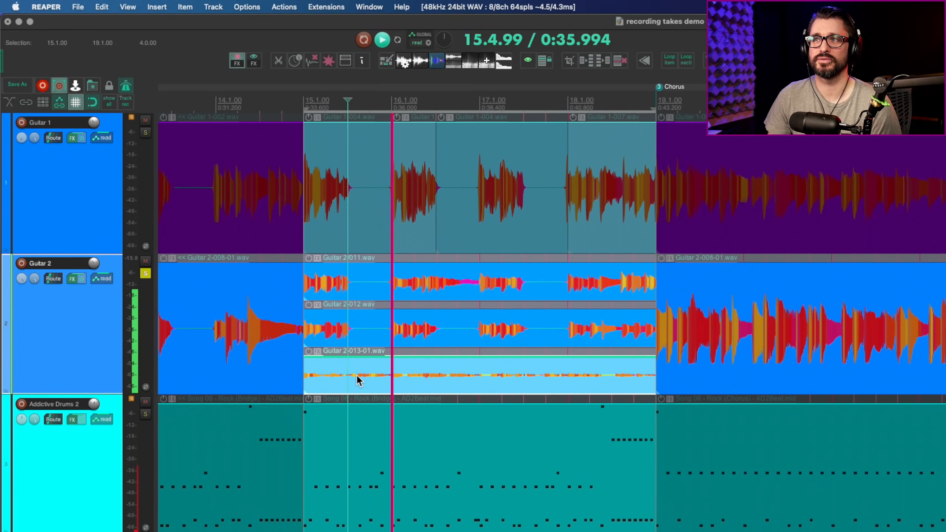
key("space")
Mute the Guitar 2-011.wav layer and play back the remaining Guitar 2 layers from 16.2.00.
left_click(413, 293)
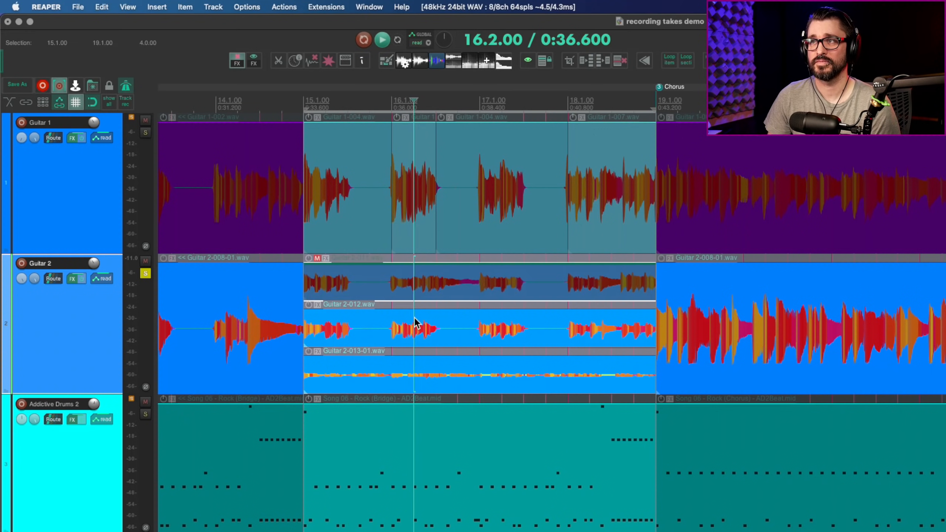
key("space")
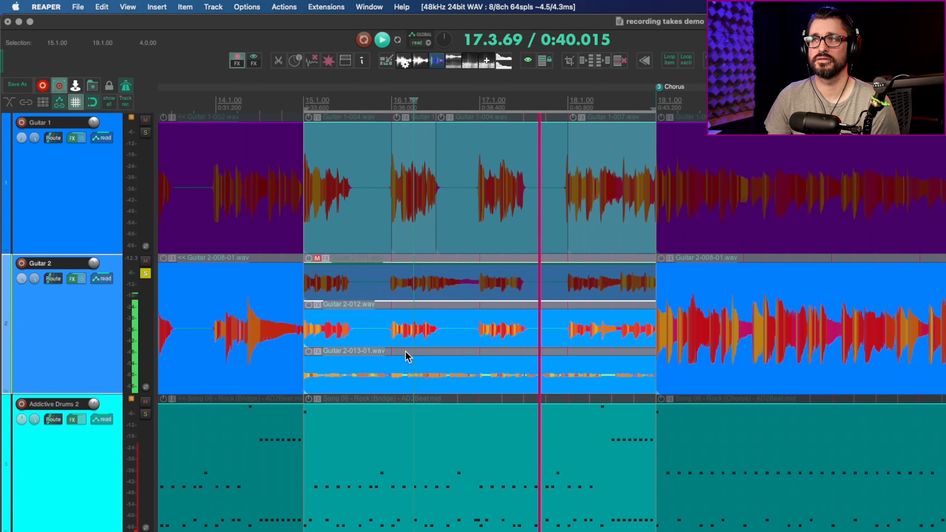
key("space")
left_click(397, 282)
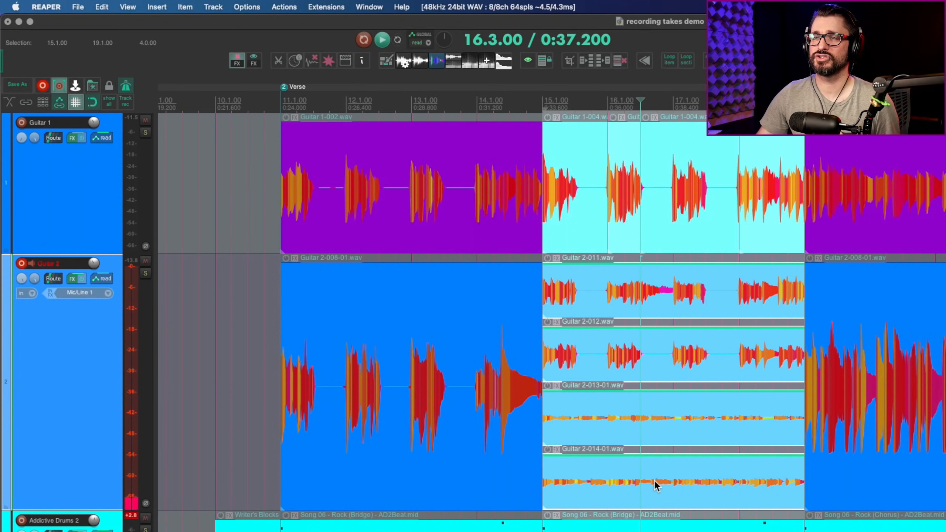
Disarm the Guitar 2 track and combine its four overlapping items into takes of a single item.
scroll(608, 403, "right", 5)
scroll(605, 407, "right", 4)
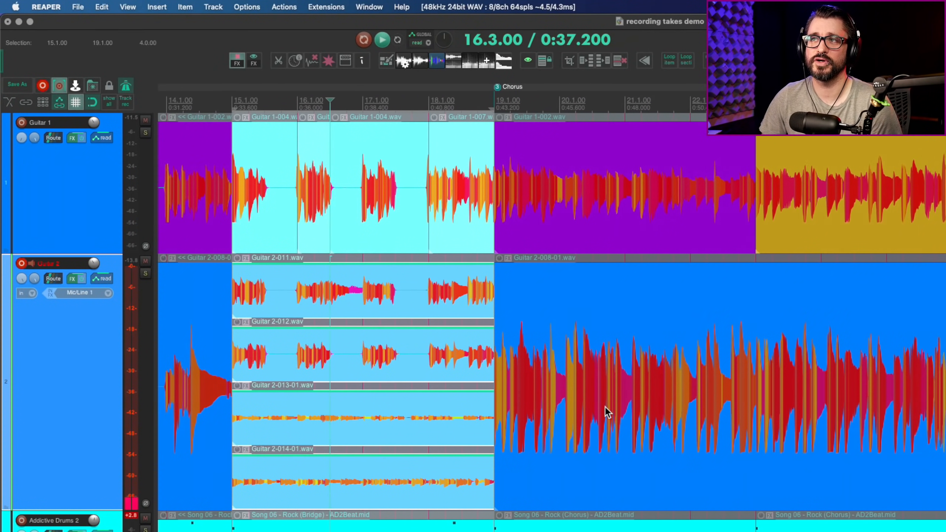
left_click(20, 264)
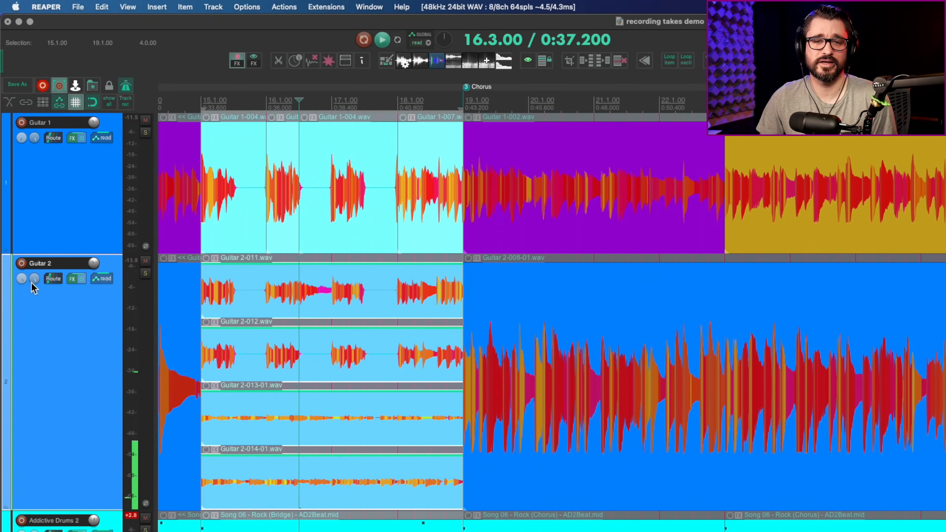
right_click(226, 298)
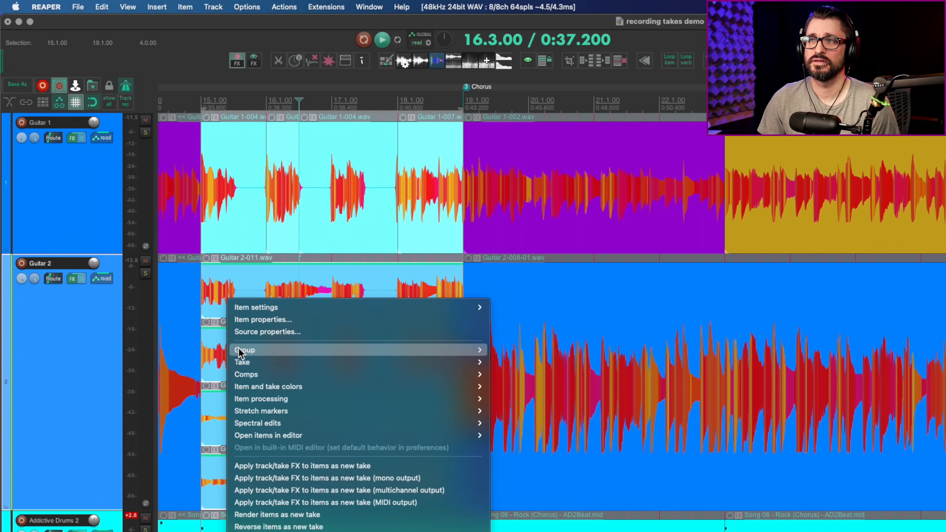
mouse_move(257, 361)
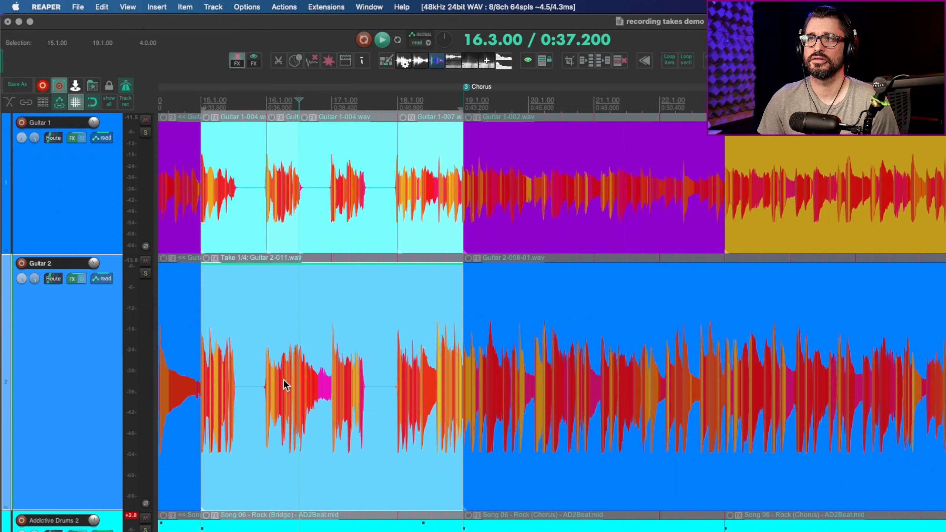
Cycle the combined Guitar 2 item through its four takes and switch to Guitar 2-014-01.wav.
left_click(284, 379)
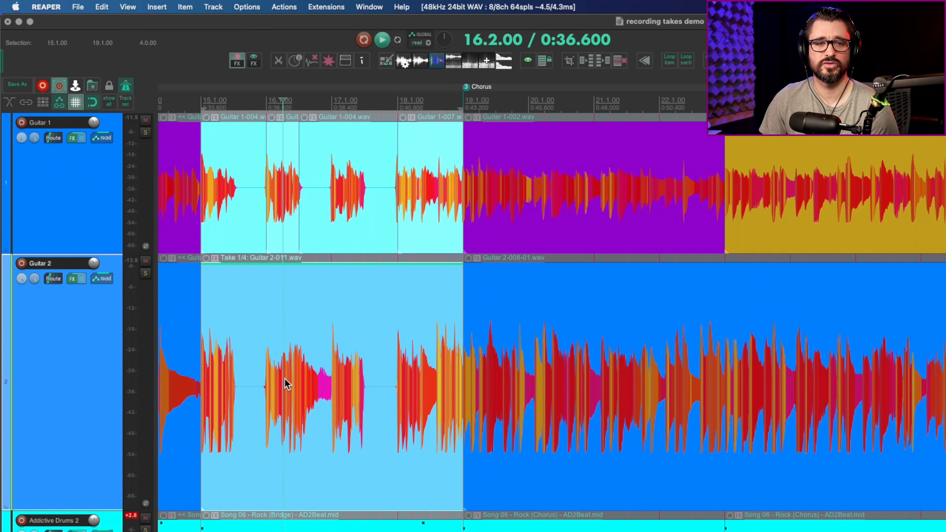
key("t")
key("t")
key("t")
key("shift+t")
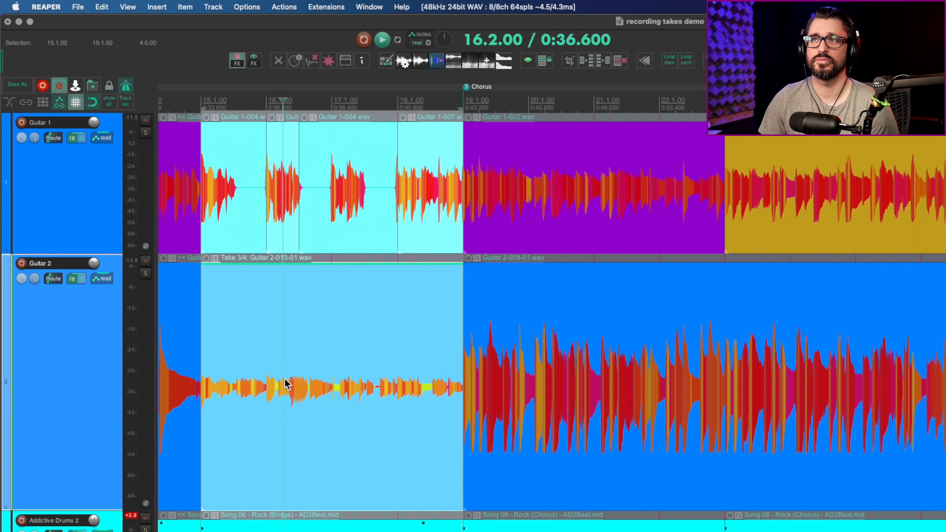
key("t")
key("t")
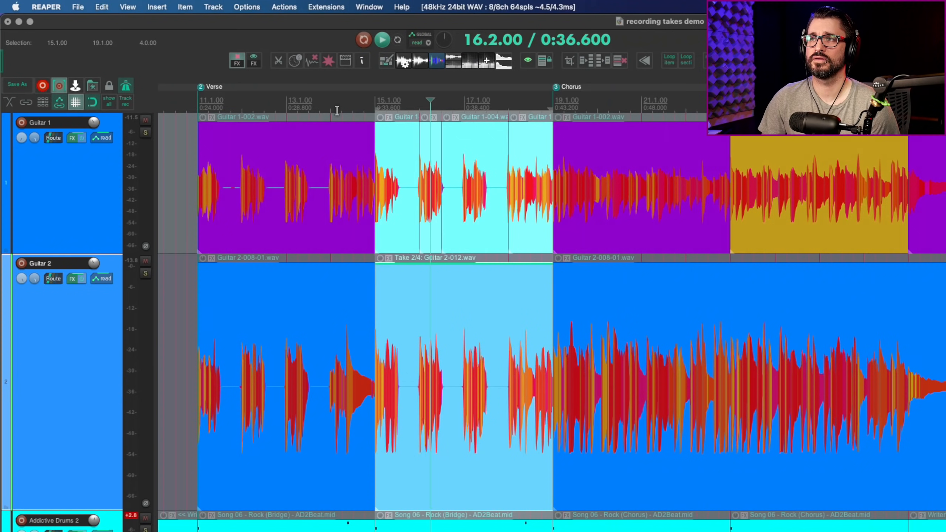
key("t")
key("t")
key("t")
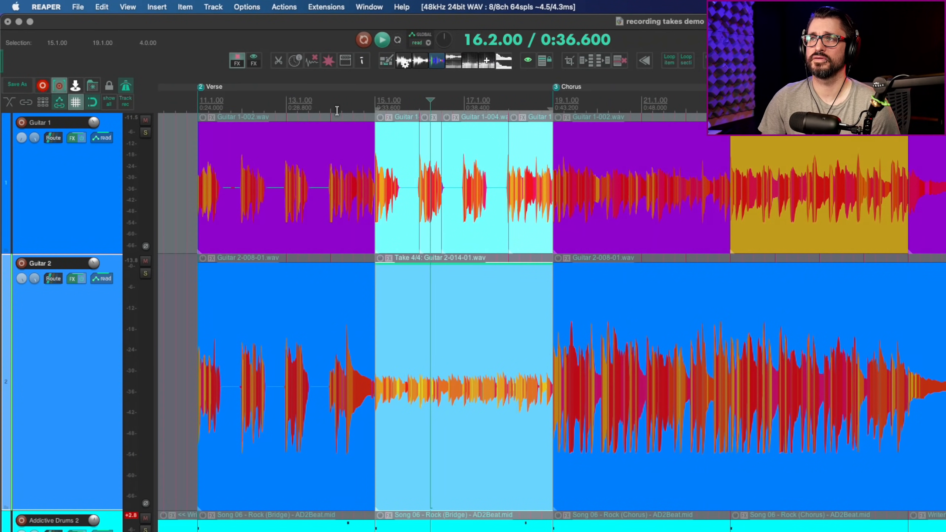
Return the takes to separate Guitar 2 layers and record another layer over the 17.1.00 to 18.1.00 range.
key("Right")
key("super+l")
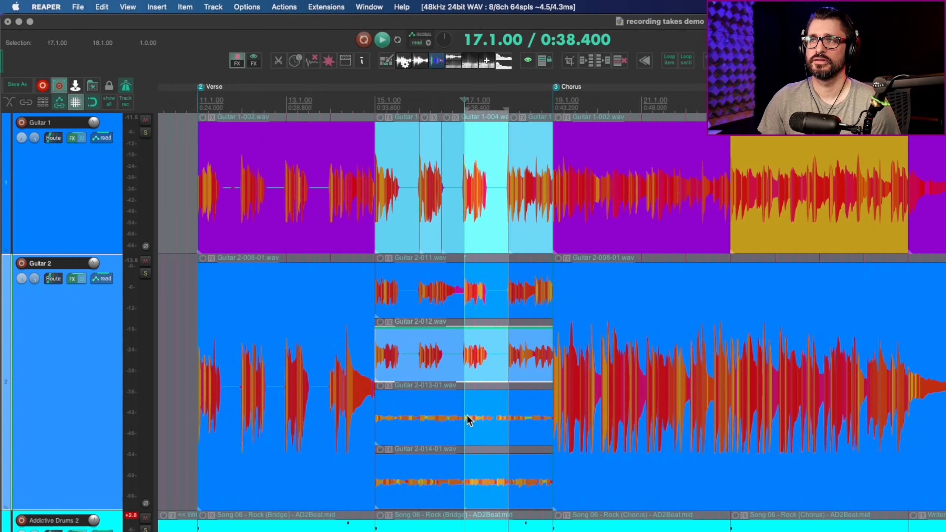
left_click(22, 263)
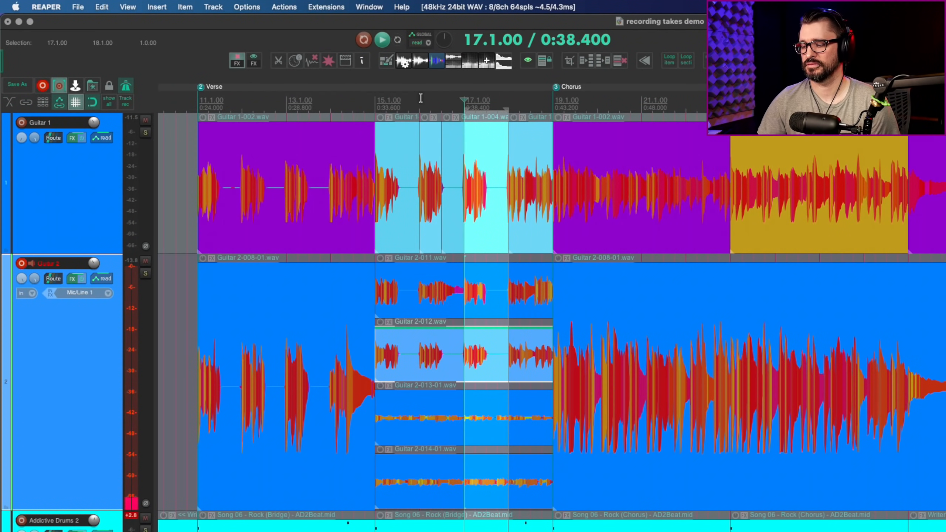
key("super+r")
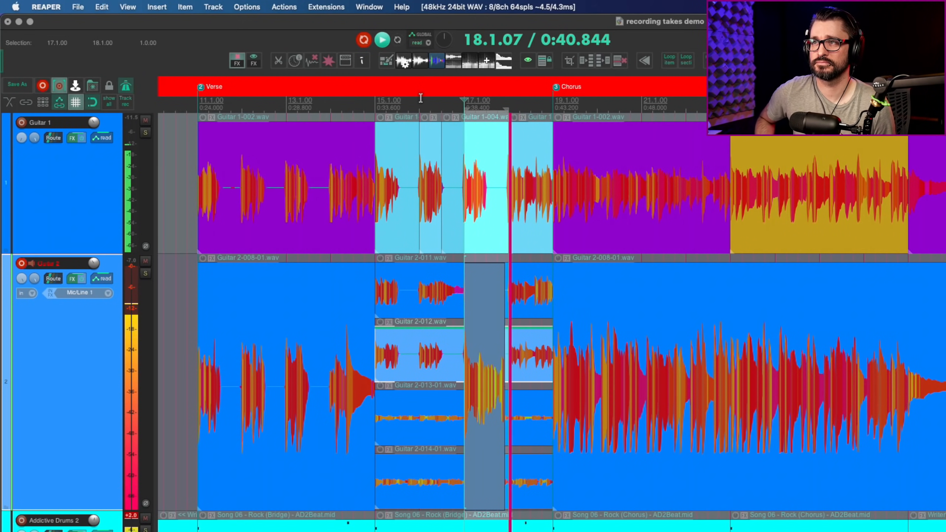
key("space")
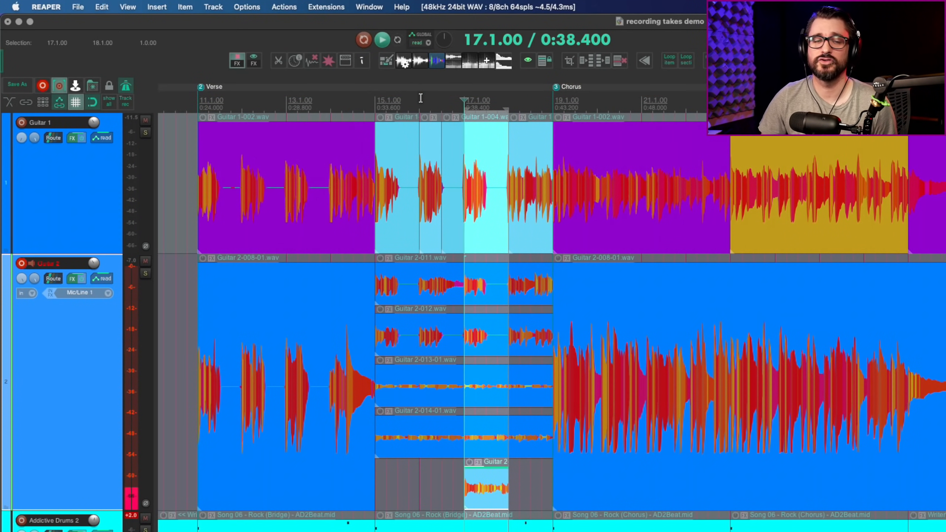
Try to move the short Guitar 2-015.wav item up into the other layers, and undo the move.
left_click(494, 499)
scroll(503, 503, "up", 3)
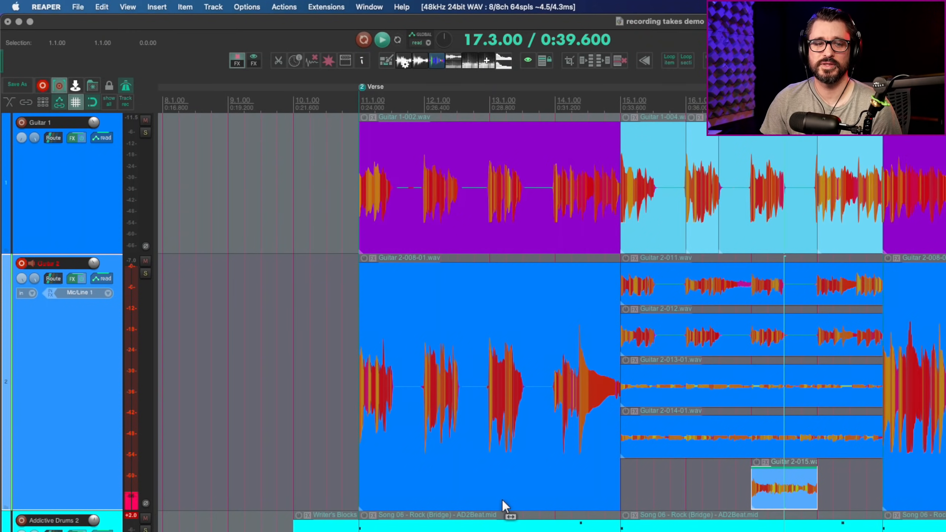
left_click_drag(507, 501, 537, 388)
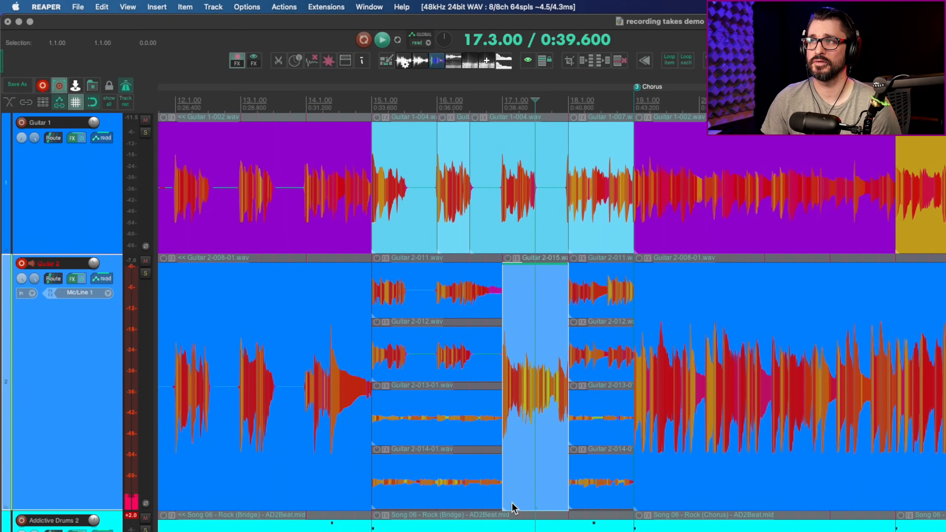
key("super+z")
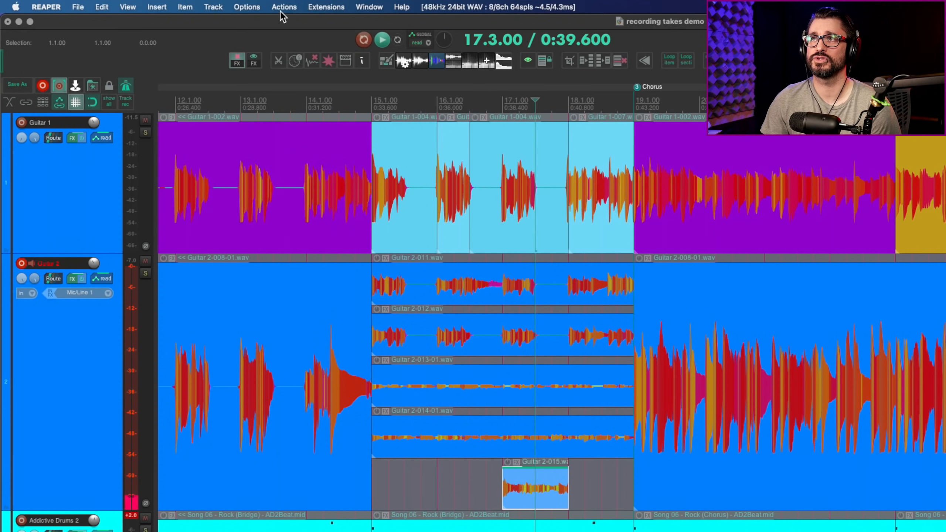
Turn off trimming content behind media items when editing, and try to move the Guitar 2-015.wav item upward again.
left_click(247, 7)
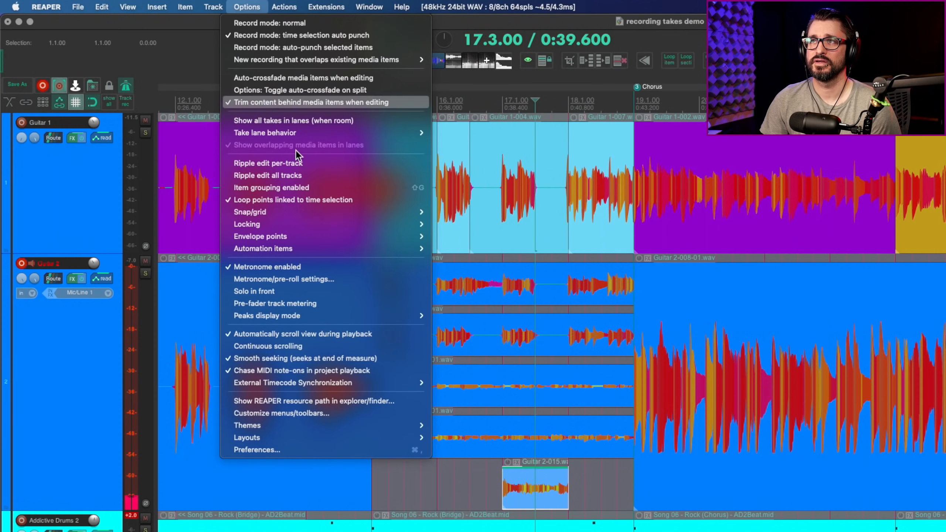
left_click(264, 105)
left_click_drag(539, 490, 543, 414)
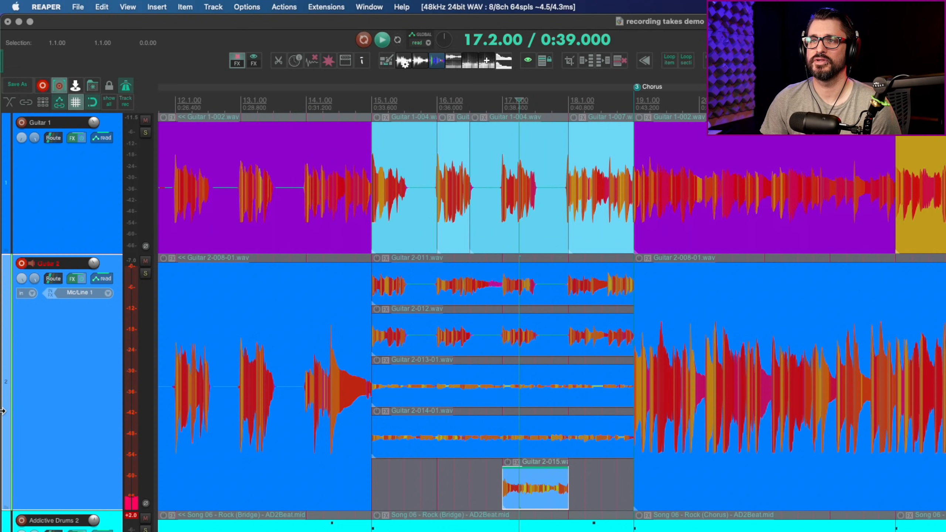
Enable free item positioning on Guitar 2, and move Guitar 2-015.wav and the 16.1.00 to 16.4.00 piece of Guitar 2-014-01.wav up over other layers.
right_click(112, 266)
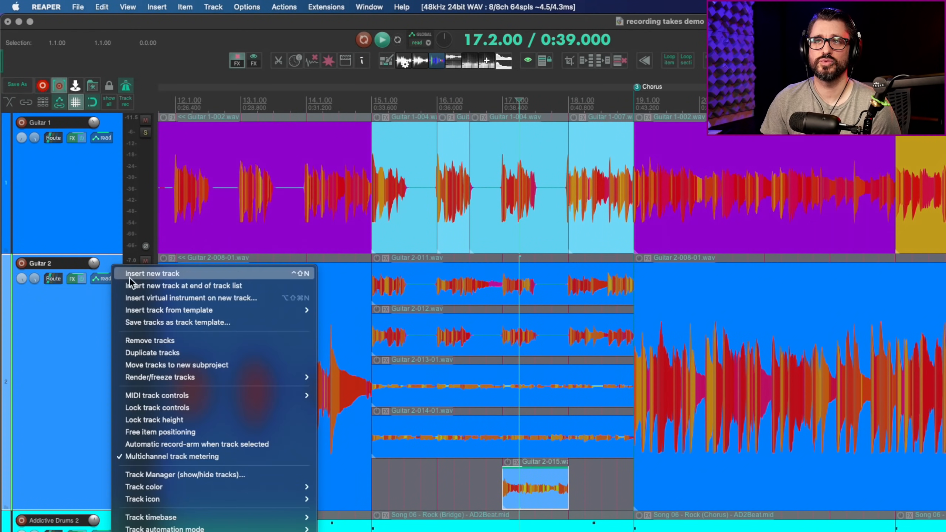
left_click(197, 436)
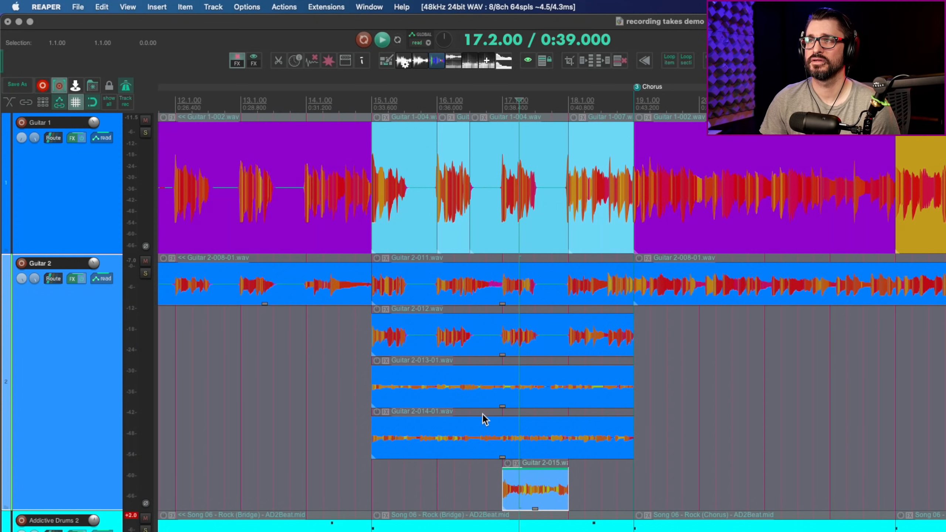
left_click_drag(542, 486, 553, 362)
left_click_drag(439, 434, 467, 365)
key("space")
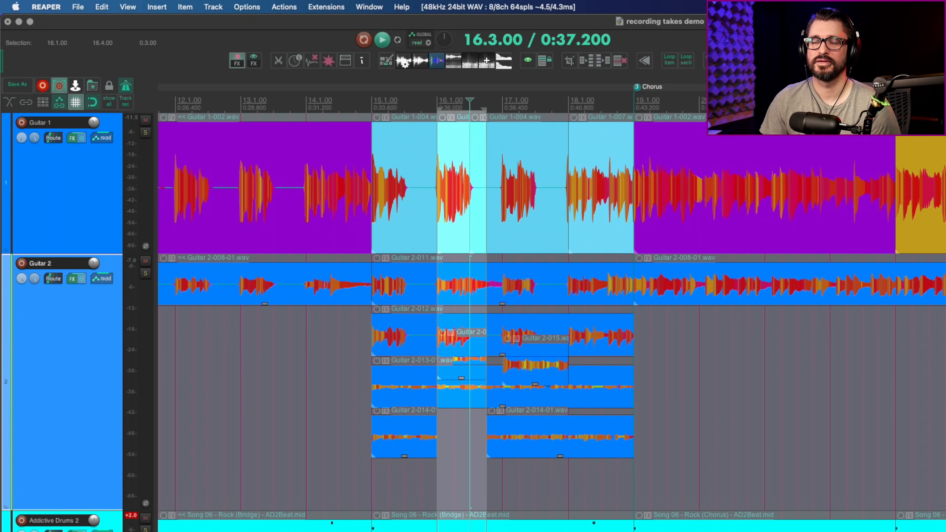
Increase the Guitar 2 track height and move the two short items below the other layers.
left_click_drag(80, 511, 80, 531)
left_click_drag(471, 387, 462, 520)
left_click_drag(547, 392, 578, 531)
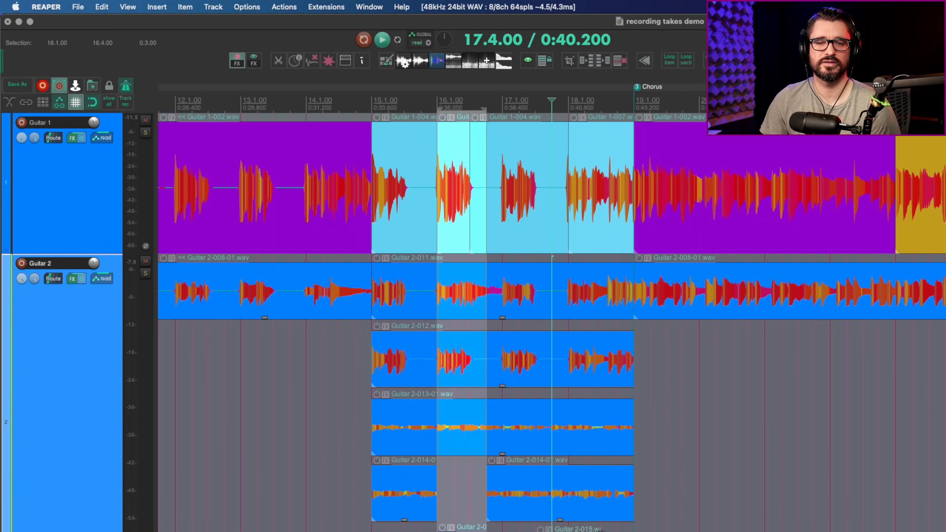
Delete the two short items beneath the four full-length Guitar 2 layers.
scroll(512, 495, "down", 2)
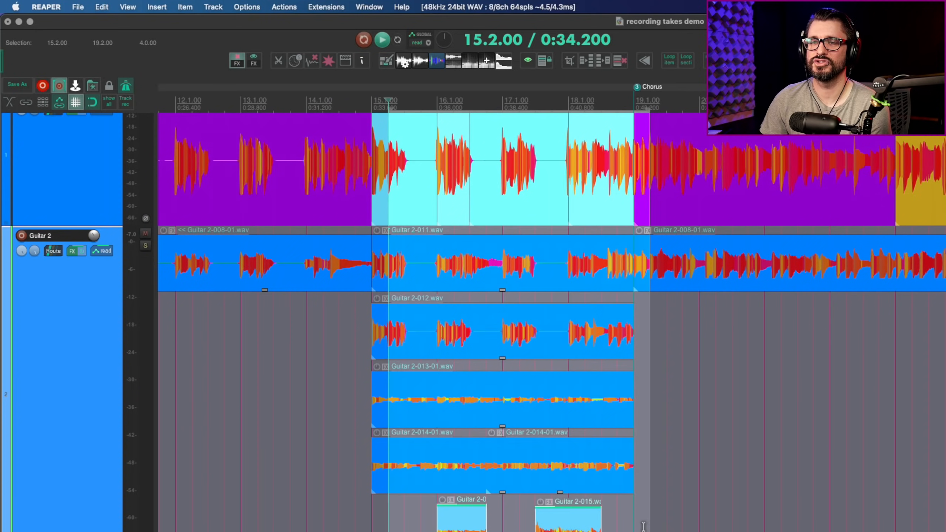
key("Delete")
scroll(446, 451, "down", 3)
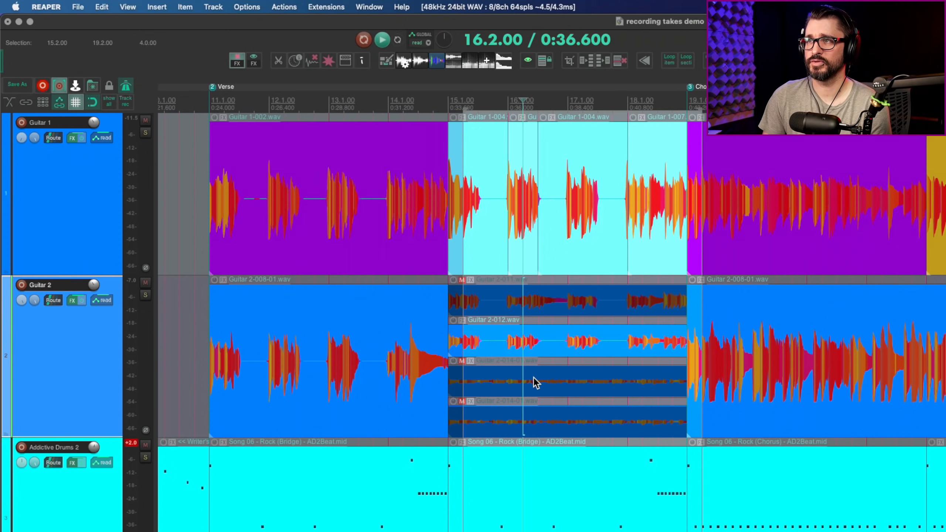
Remove the muted Guitar 2 layers between 15.1.00 and 19.1.00, keeping only Guitar 2-012.wav.
left_click(544, 410)
left_click(522, 321)
left_click(518, 368)
left_click(551, 404)
left_click(560, 401)
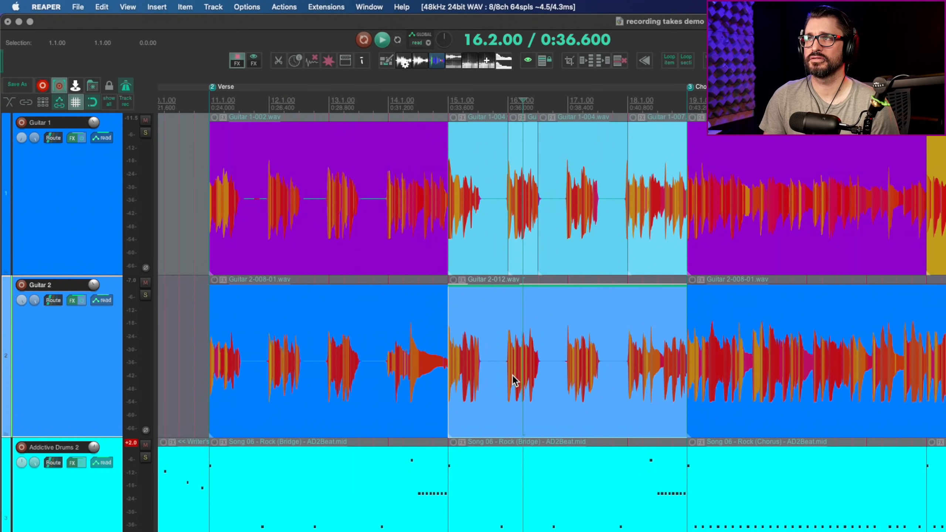
Add two empty tracks below Guitar 2 and select the first of them.
scroll(516, 380, "left", 3)
scroll(454, 369, "right", 2)
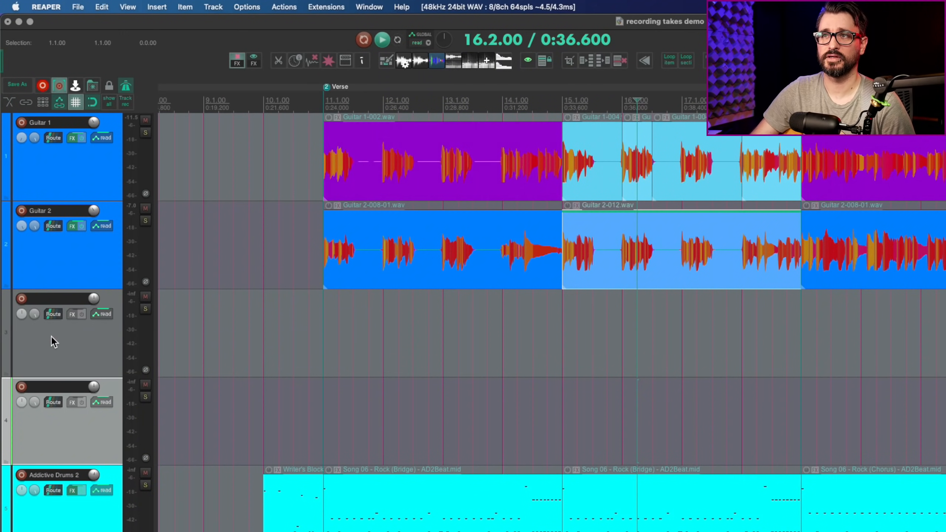
left_click(52, 336)
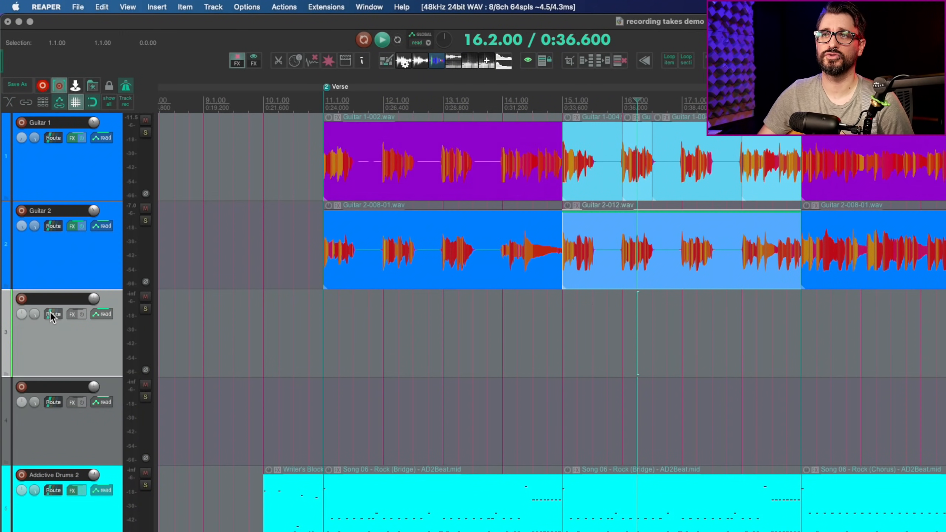
Arm the two new empty tracks below Guitar 2 for recording.
left_click(38, 416, "shift")
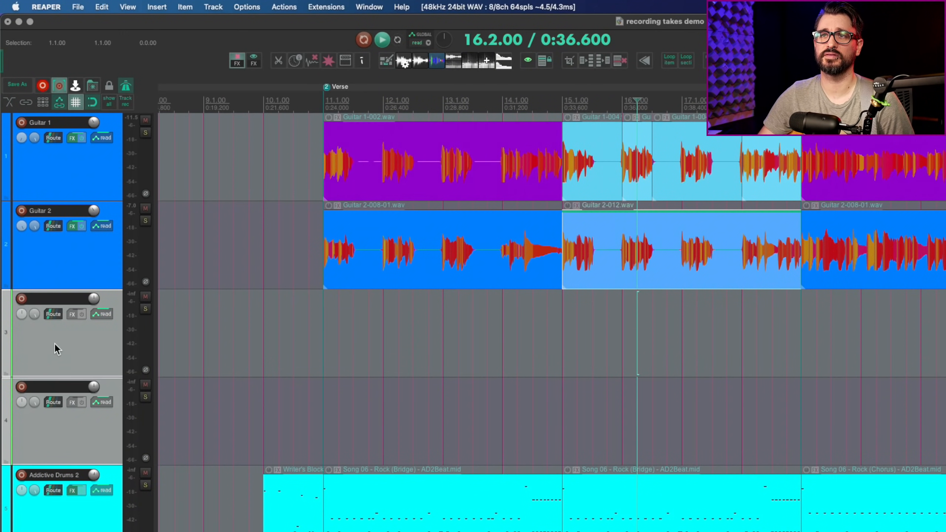
left_click(21, 300)
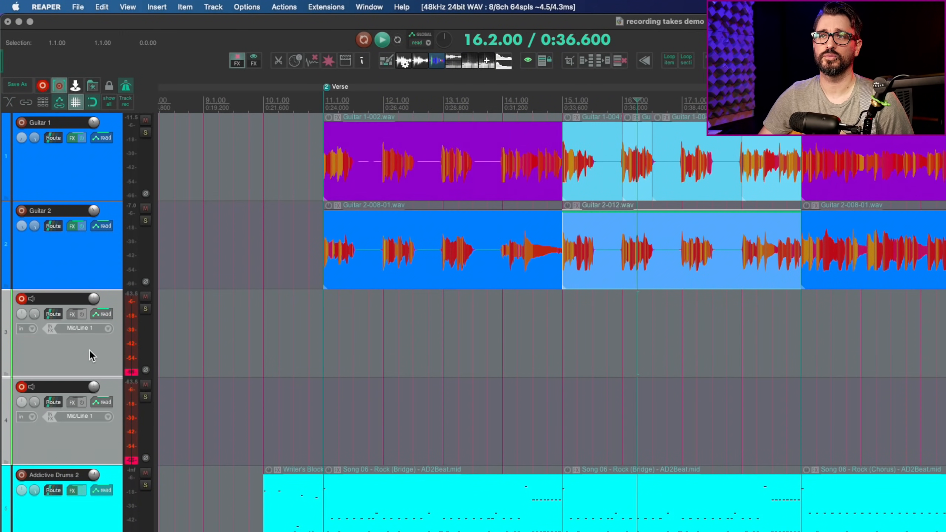
left_click(81, 358)
Name the first new track Bass and the second one Bass AMP.
double_click(57, 298)
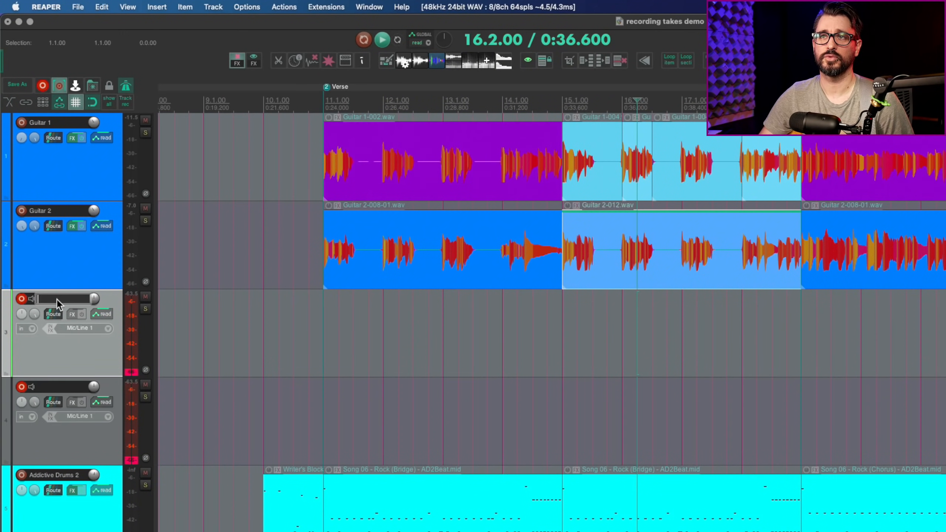
type("Bass")
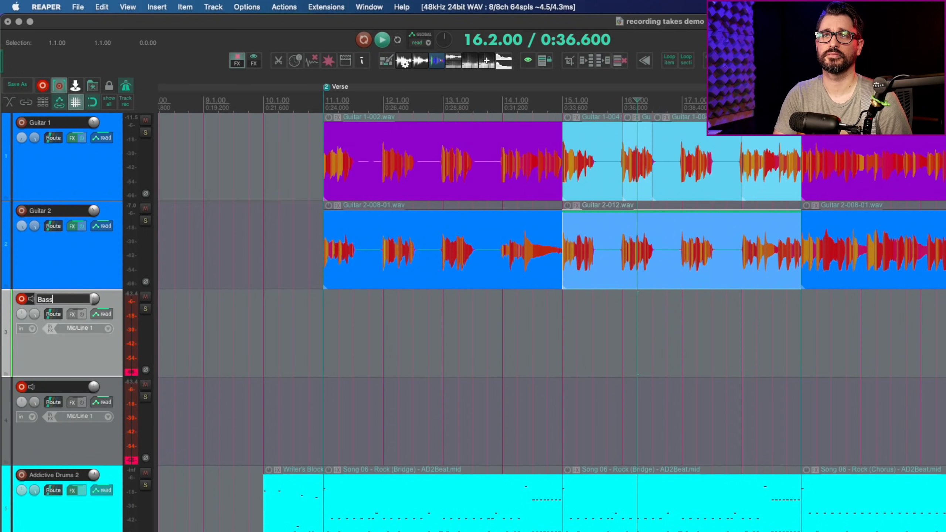
key("Tab")
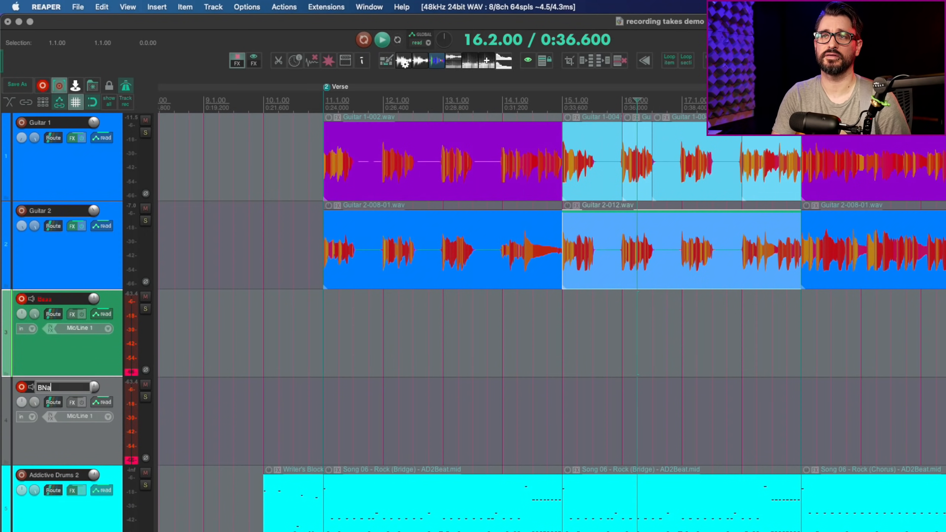
type("Bass AM")
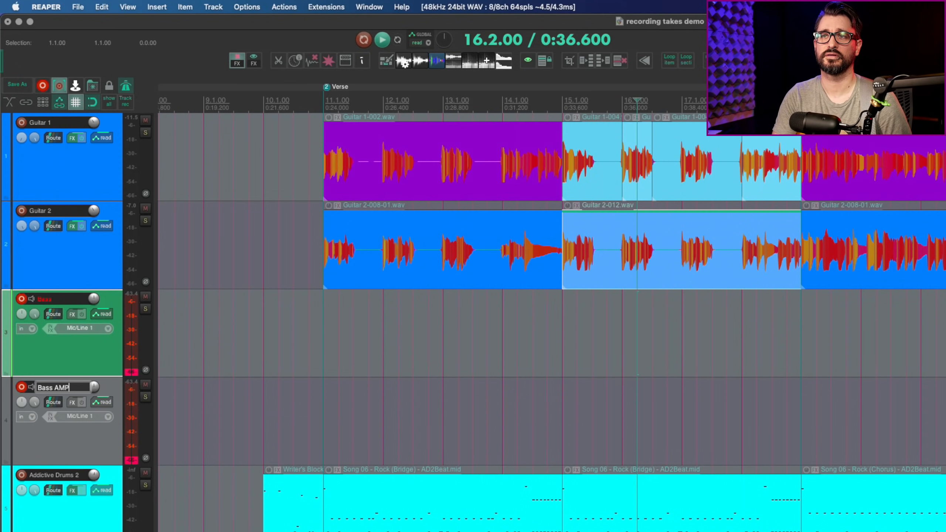
type("P")
key("Return")
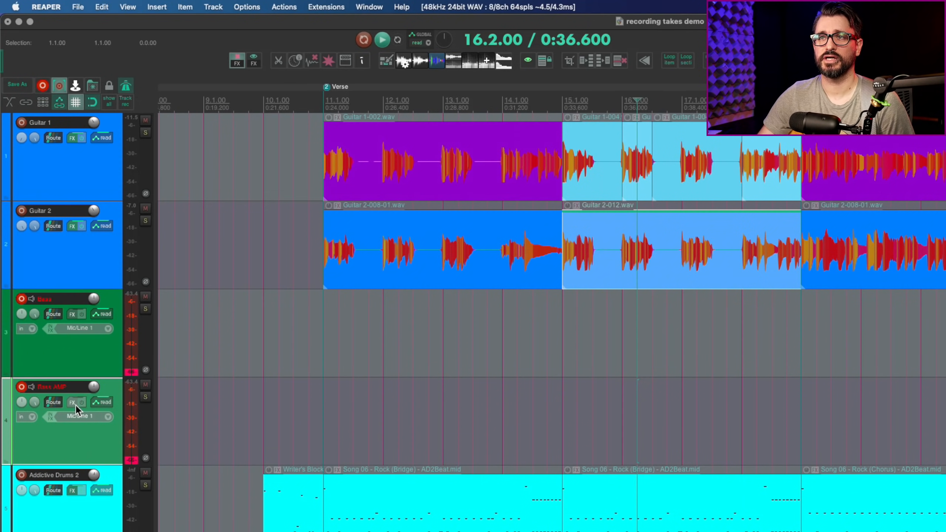
Add the JS: Bass Professor Mark II effect to the Bass AMP track and bring its window fully into view.
right_click(77, 406)
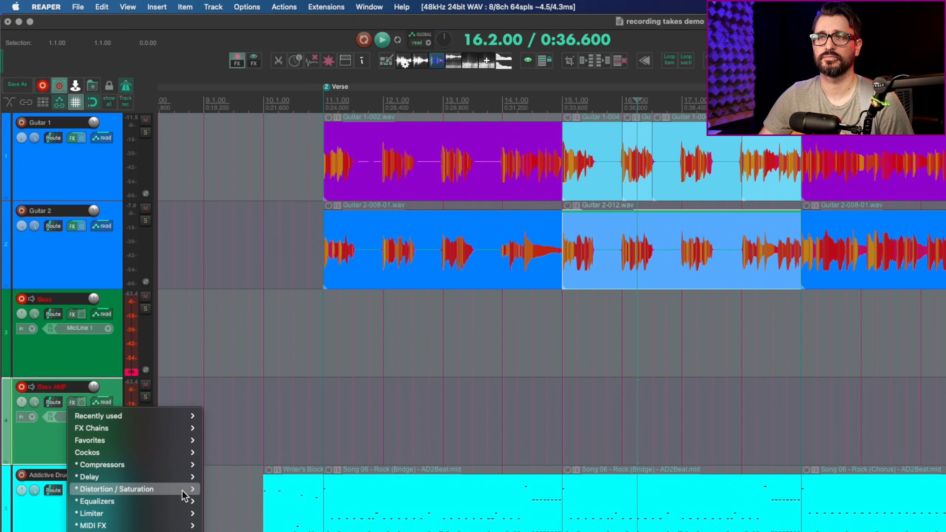
mouse_move(182, 491)
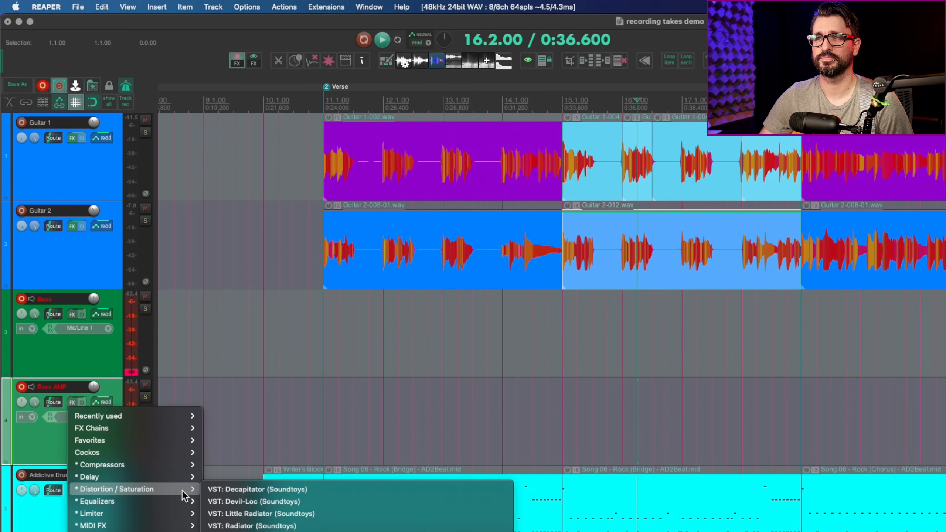
left_click(261, 530)
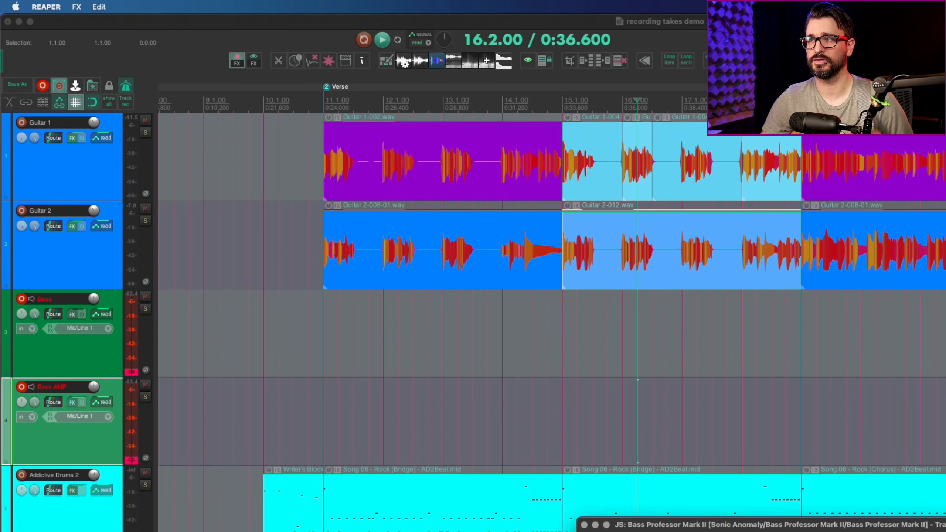
left_click_drag(714, 530, 398, 236)
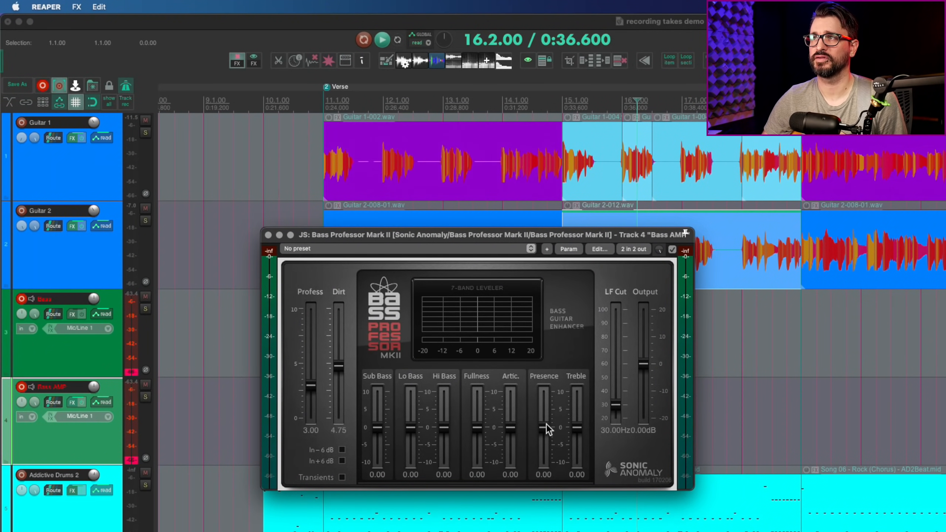
Disarm the Bass track and set the Bass AMP track to record its output in mono.
left_click(22, 299)
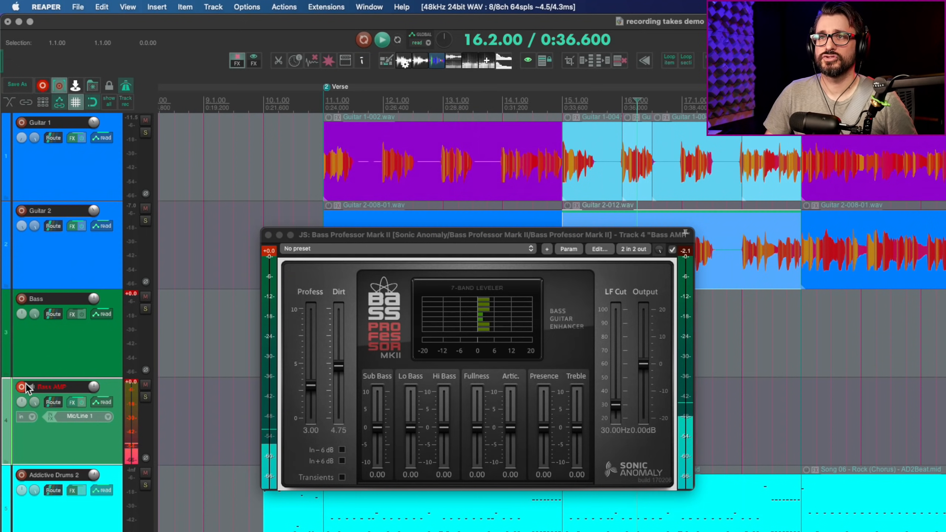
right_click(22, 387)
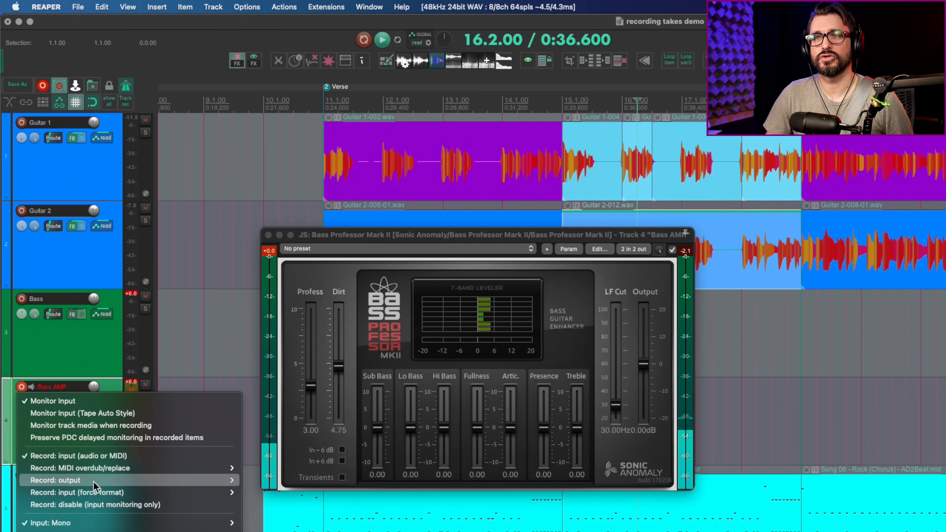
mouse_move(95, 481)
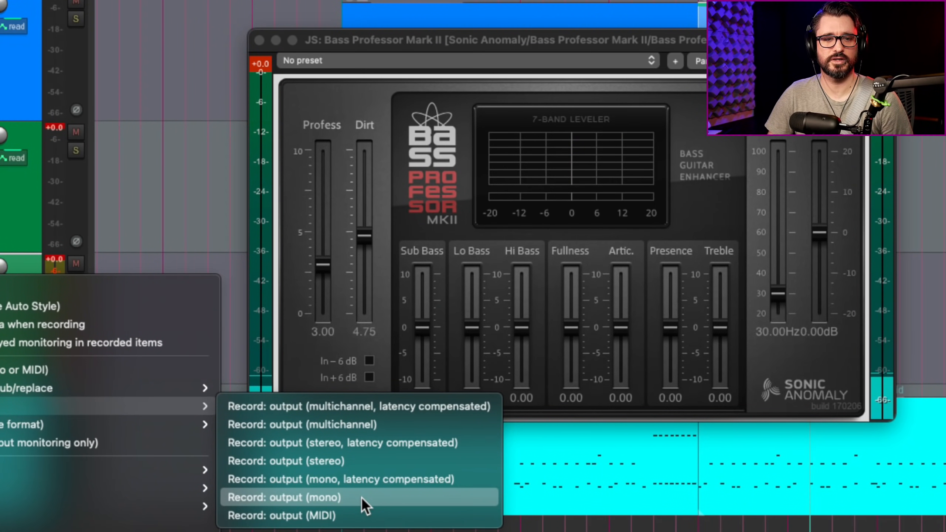
left_click(361, 498)
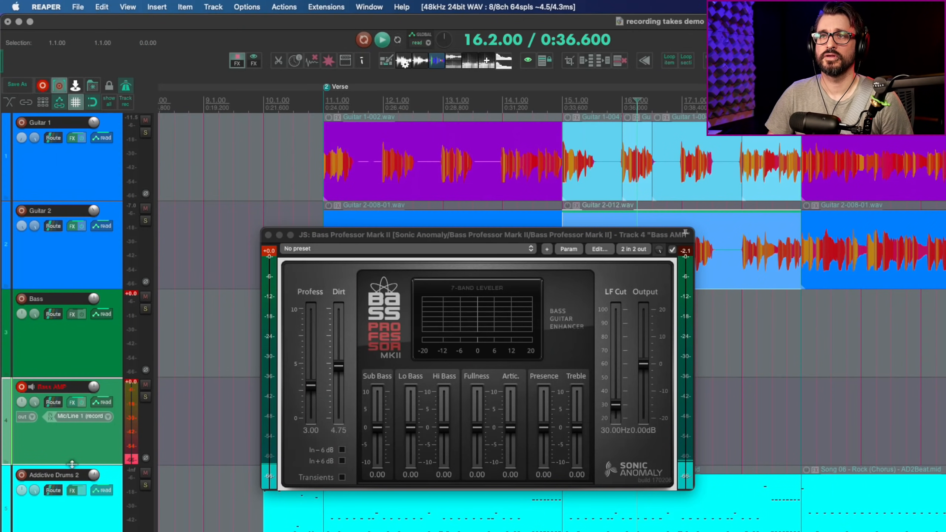
Re-arm the Bass track and review the output recording options of the Bass AMP track.
left_click(72, 347)
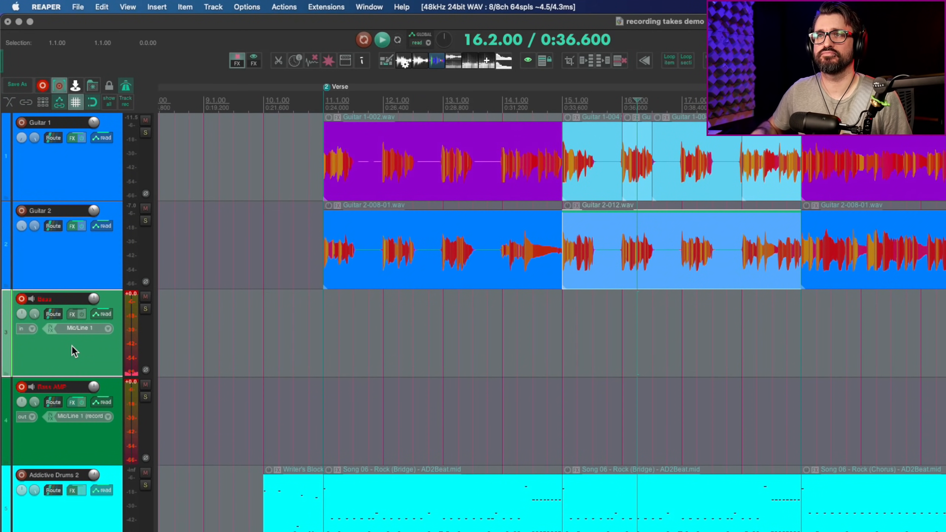
left_click(89, 449)
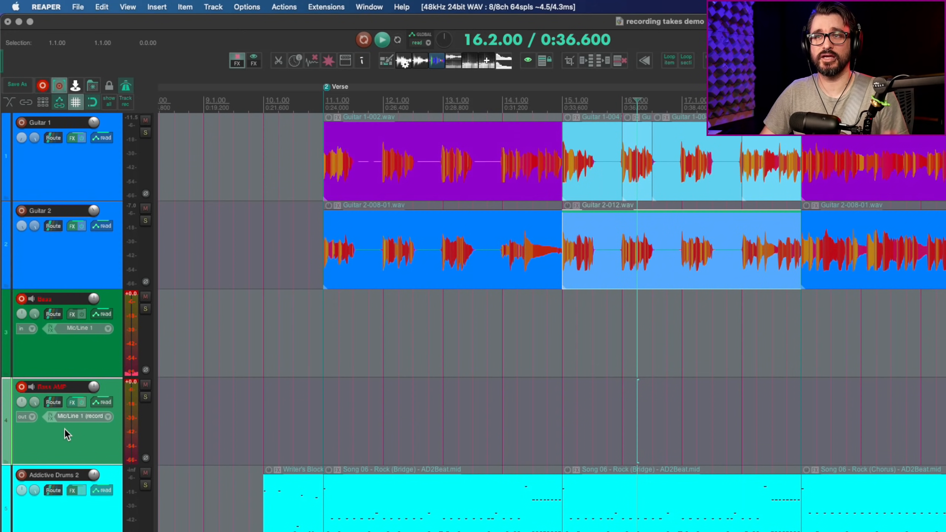
right_click(23, 388)
mouse_move(78, 480)
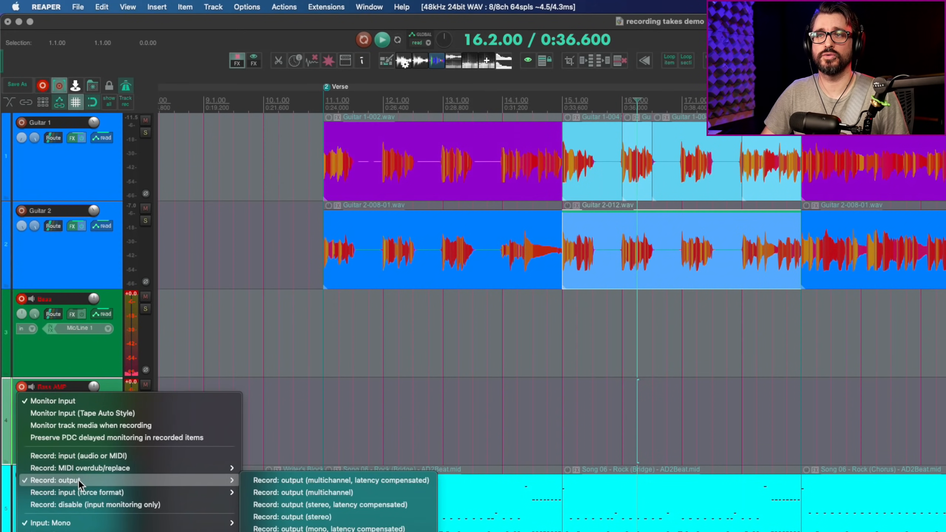
left_click(106, 360)
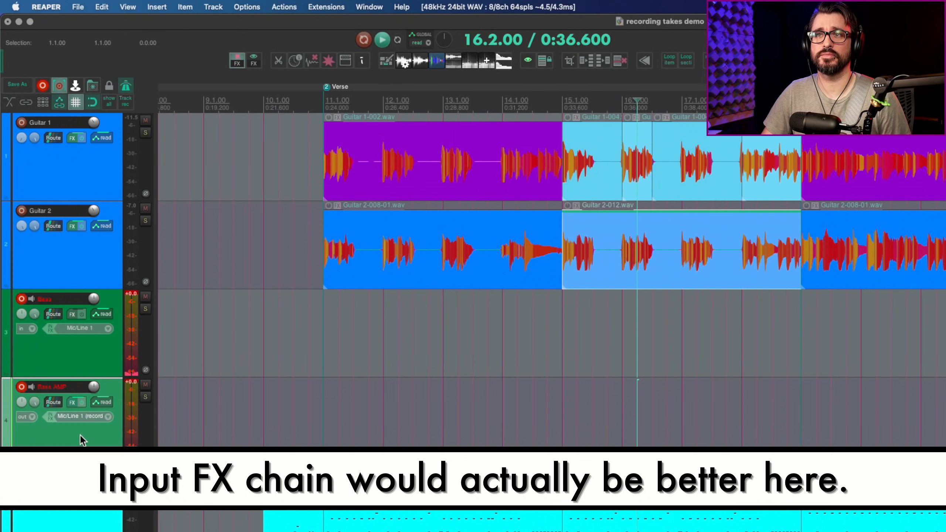
Switch to normal record mode and record the Bass and Bass AMP tracks together from 11.1.00, accepting the shared input.
left_click(246, 6)
key("Escape")
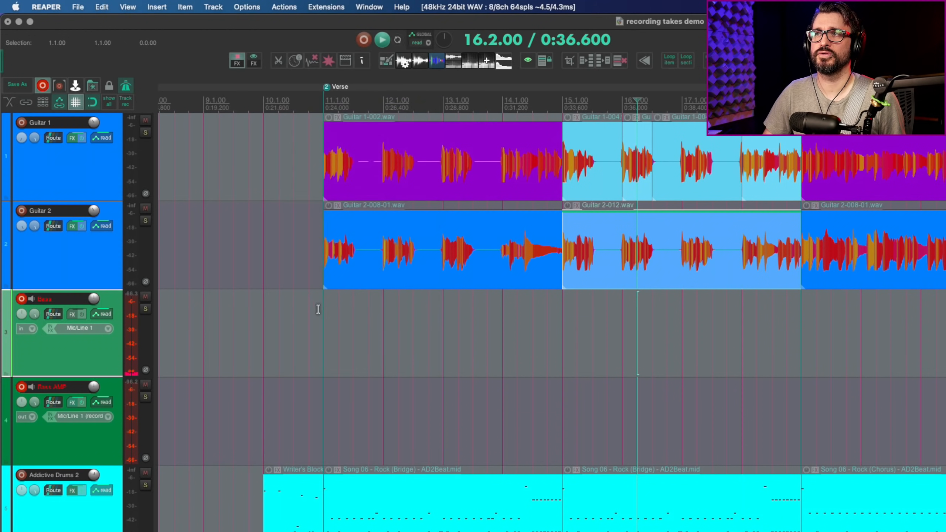
left_click(323, 314)
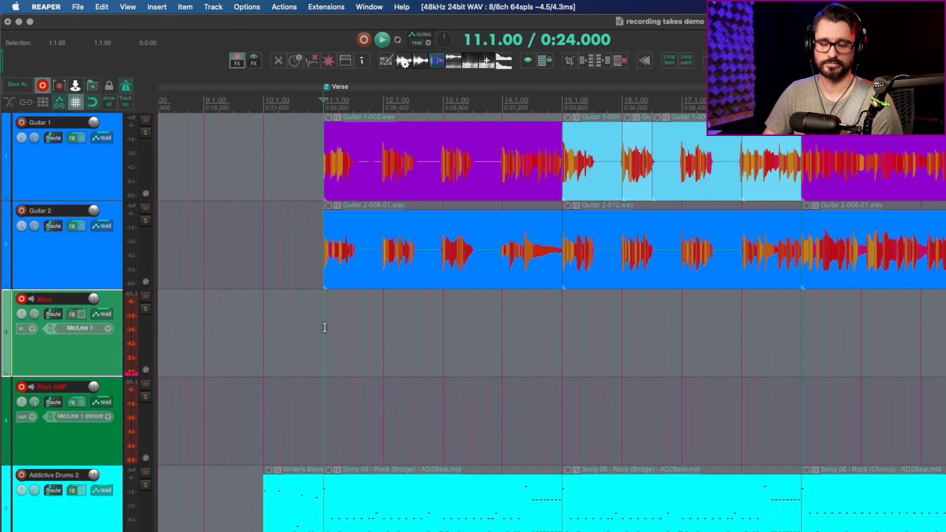
key("super+r")
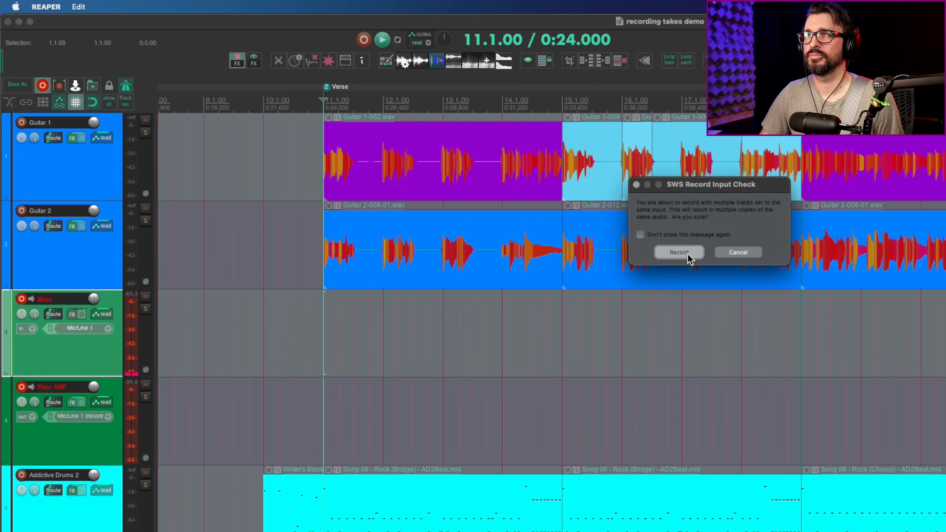
left_click(688, 254)
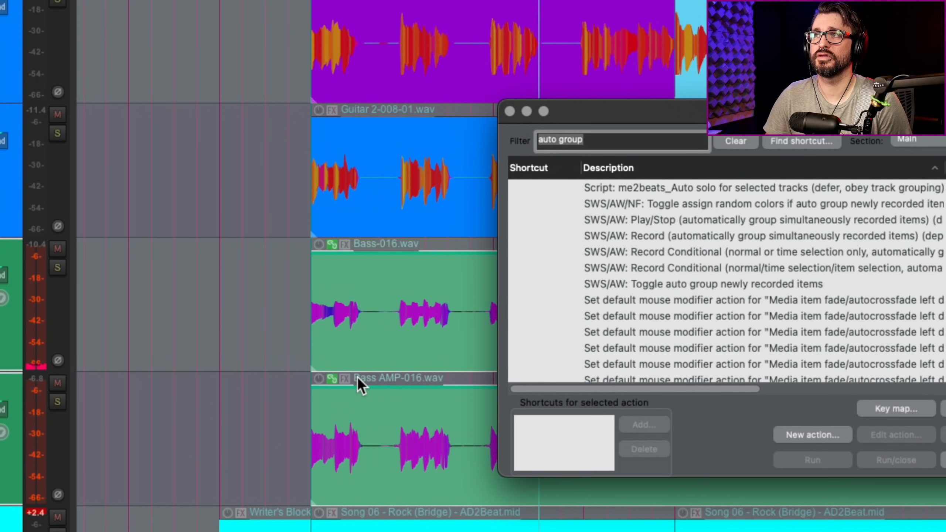
Run the action SWS/AW: Toggle auto group newly recorded items and close the action list.
left_click(745, 283)
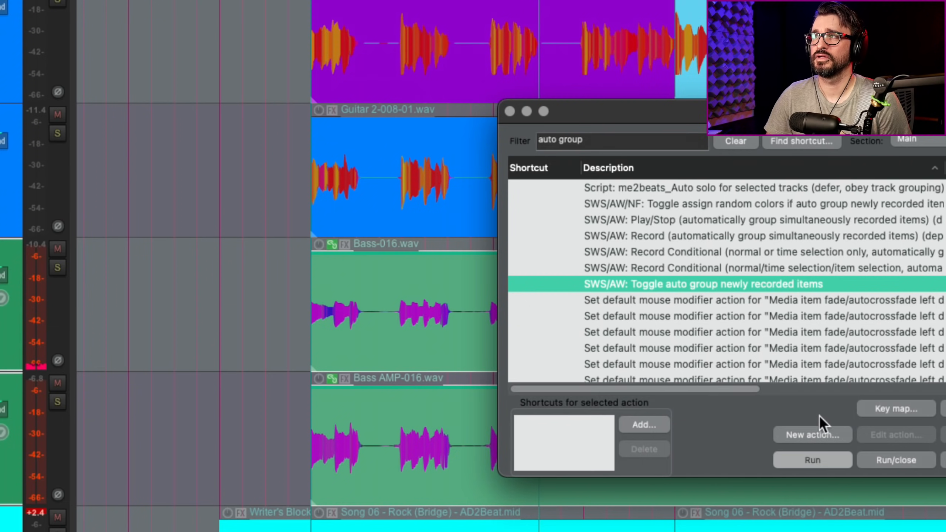
left_click(822, 462)
left_click(944, 460)
Ungroup the recorded Bass and Bass AMP items.
left_click(471, 336)
left_click(459, 431)
key("u")
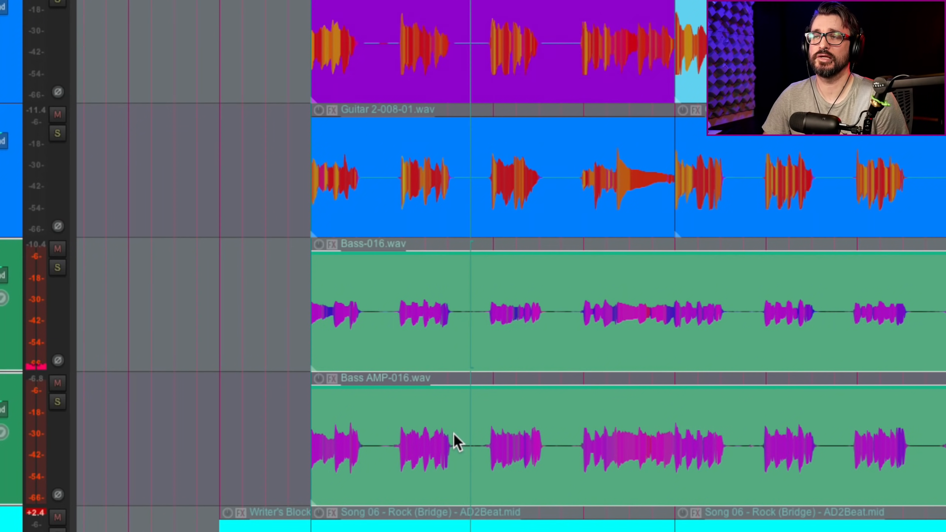
Try splitting the ungrouped Bass item on its own just before its fourth note.
scroll(468, 439, "left", 5)
scroll(467, 439, "down", 10)
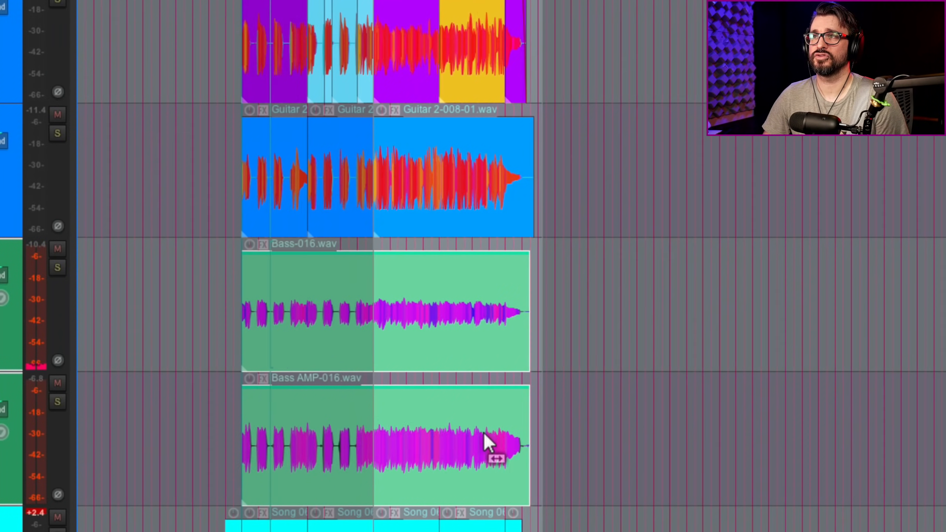
scroll(485, 432, "up", 5)
left_click_drag(506, 331, 506, 332)
left_click(529, 452, "shift")
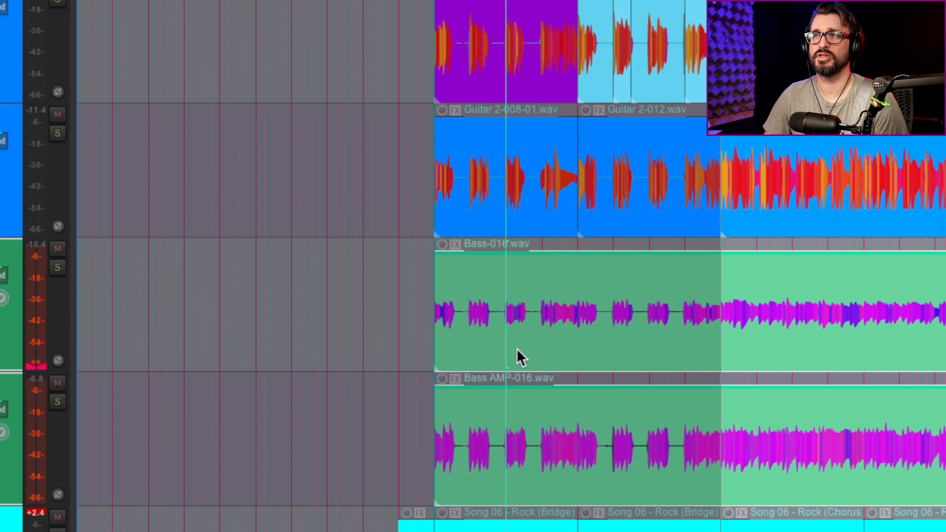
mouse_move(519, 350)
left_mouse_down()
mouse_move(609, 345)
mouse_move(521, 345)
left_mouse_up()
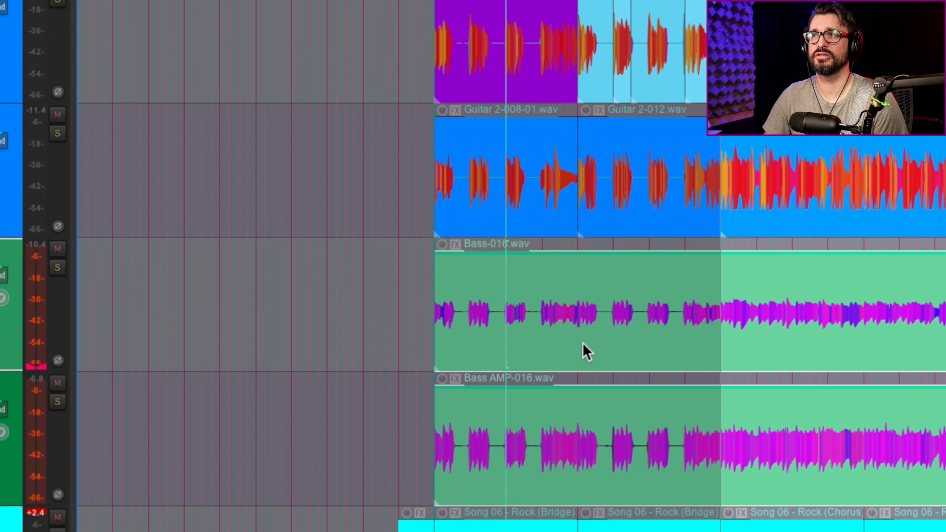
key("s")
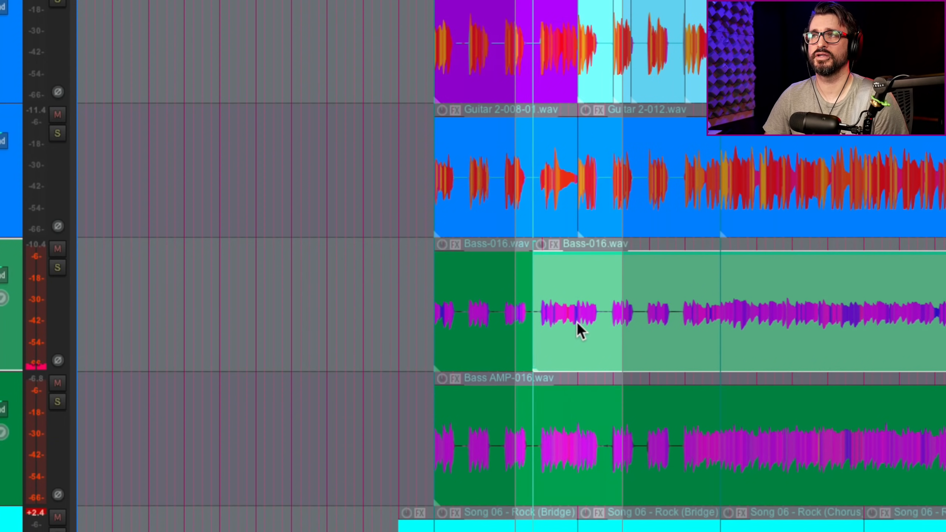
left_click(628, 325)
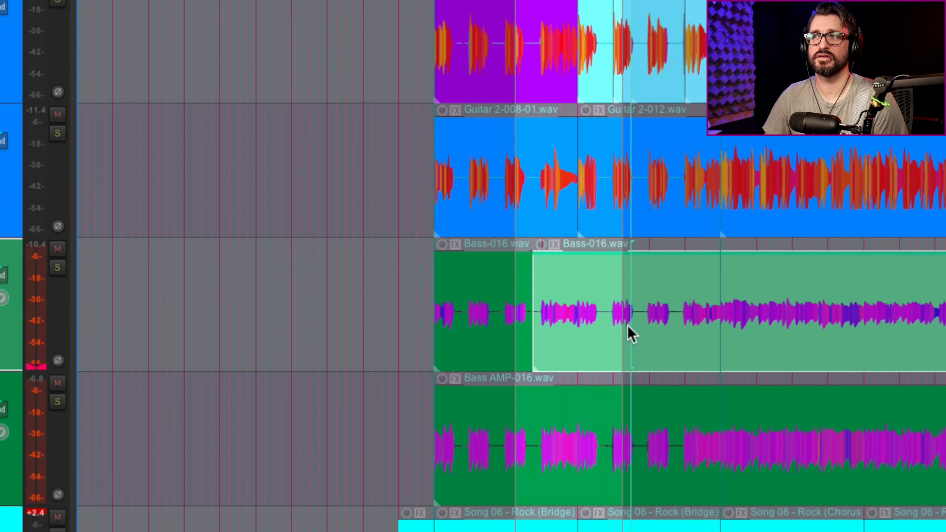
Undo the split of the Bass item and select the Bass and Bass AMP items one at a time.
key("super+z")
key("super+z")
key("super+z")
left_click(563, 336)
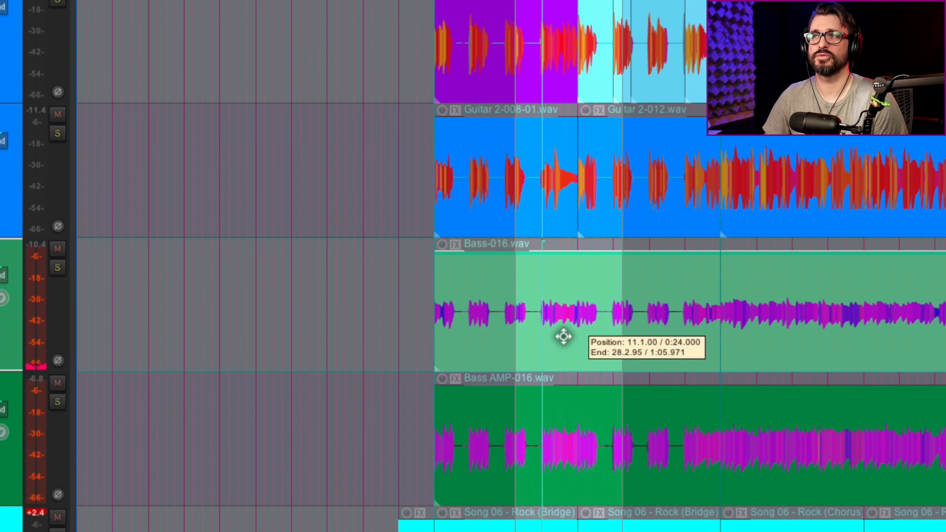
left_click(569, 387)
left_click(577, 418)
left_click(551, 346)
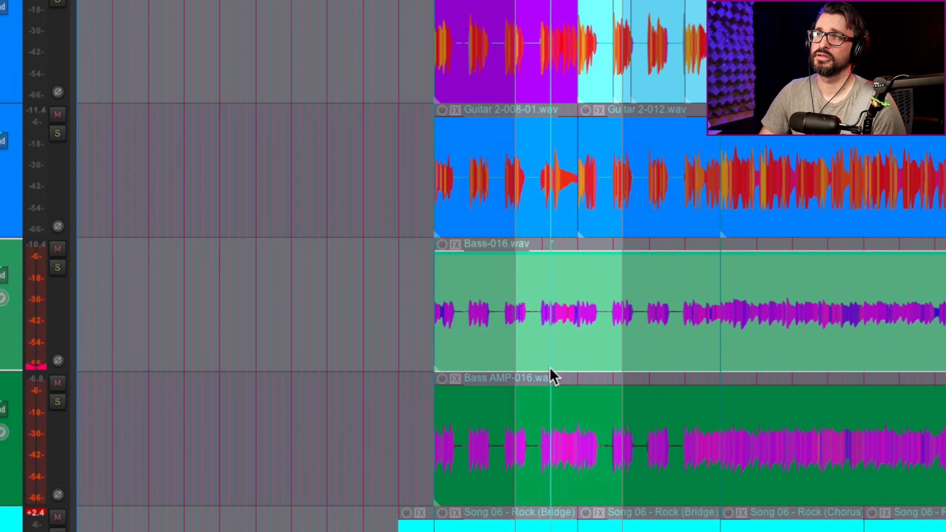
Select the recorded Bass and Bass AMP items together, group them again, and clear the selection.
key("Escape")
left_click(516, 335)
left_click(507, 416, "ctrl")
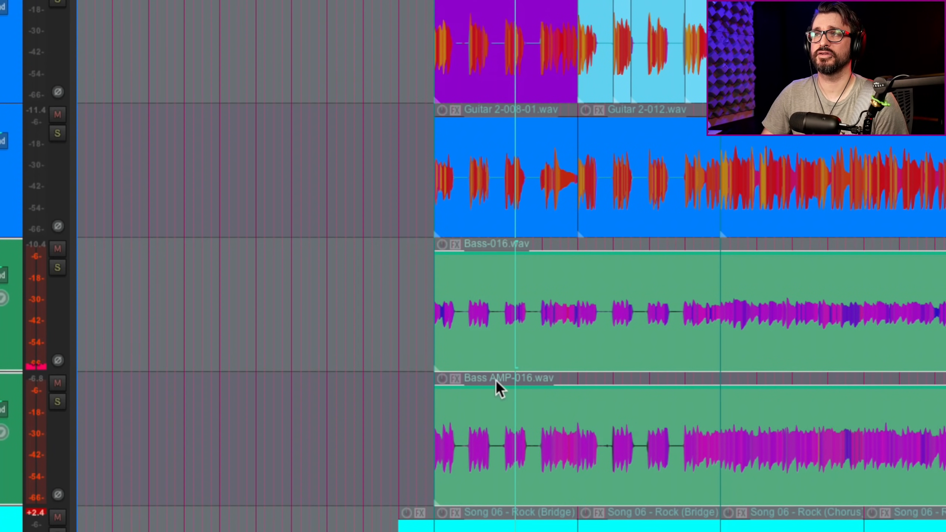
right_click(465, 259)
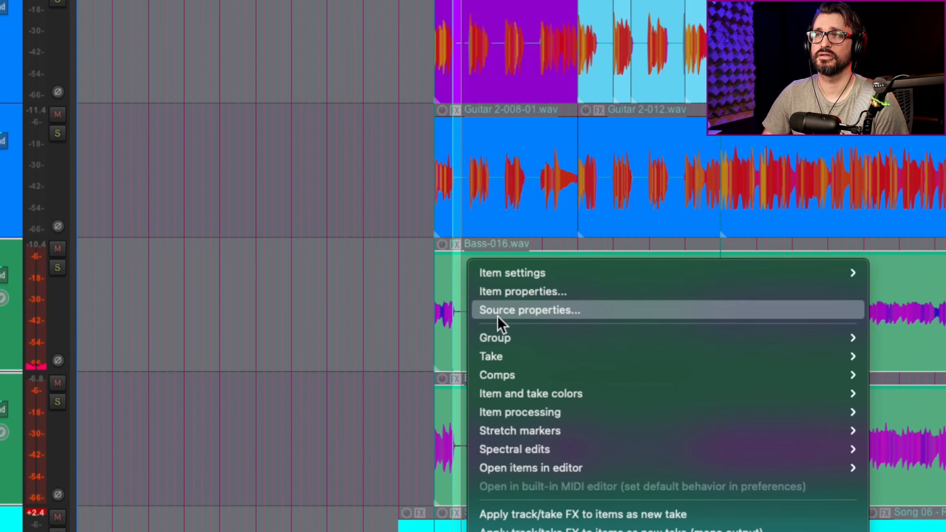
mouse_move(505, 336)
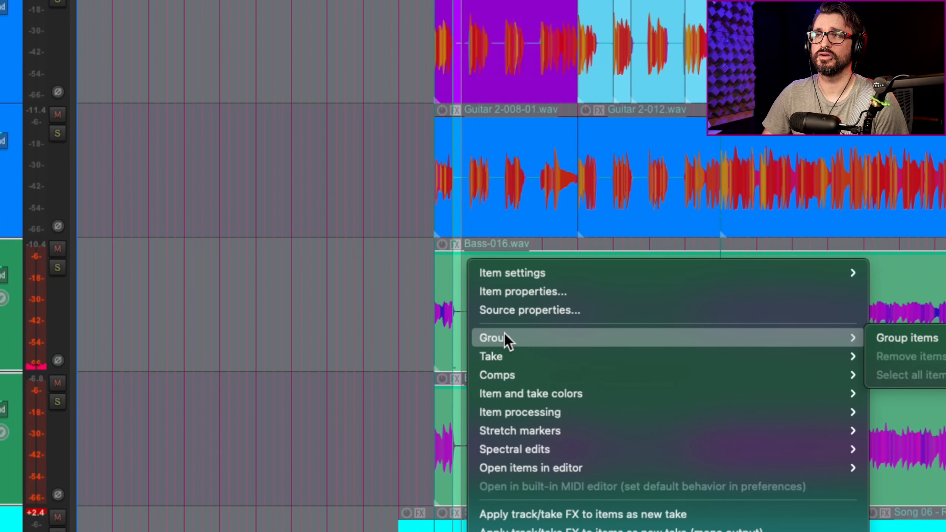
left_click(917, 336)
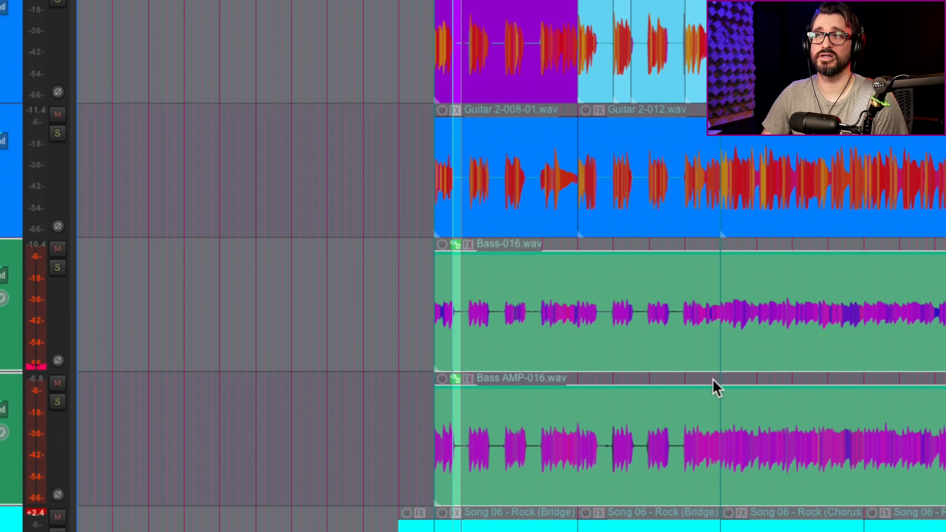
left_click(528, 345)
key("Escape")
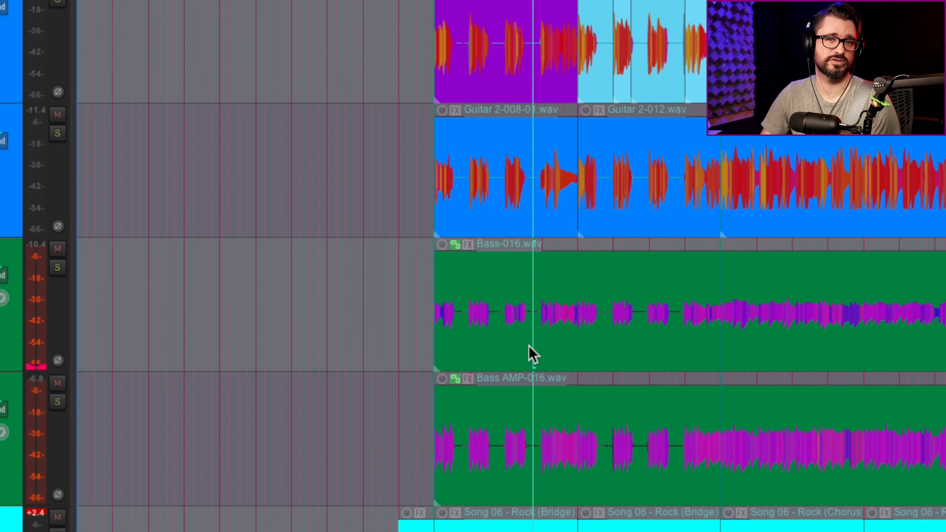
Enable item grouping and review its "Selecting one item selects group" option.
left_click(489, 326)
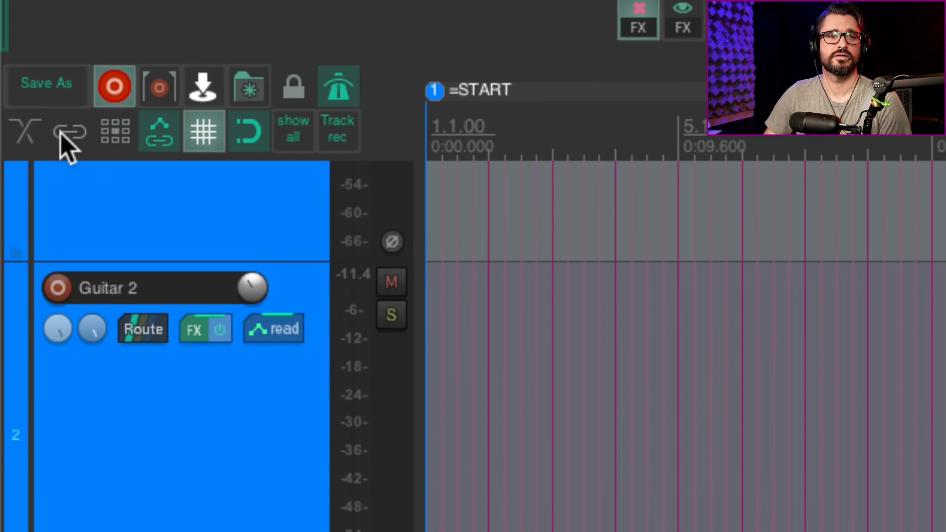
left_click(60, 132)
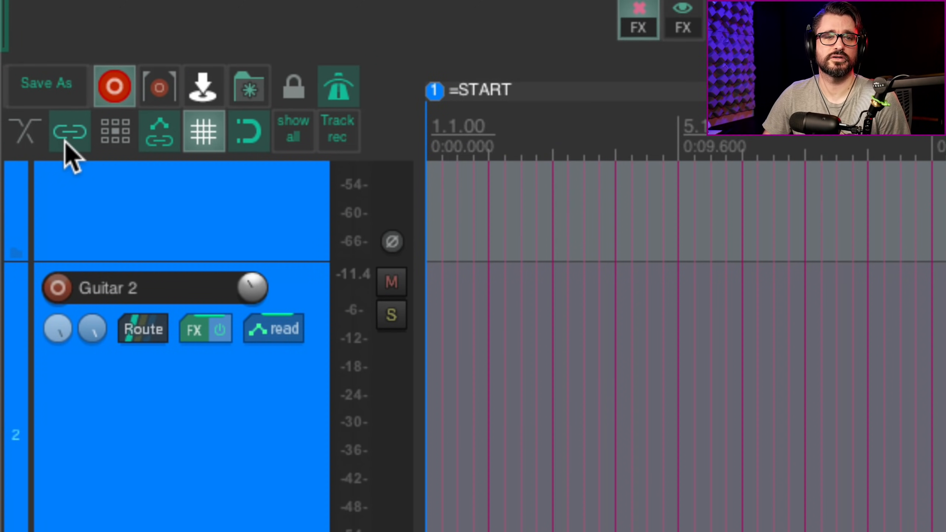
right_click(65, 140)
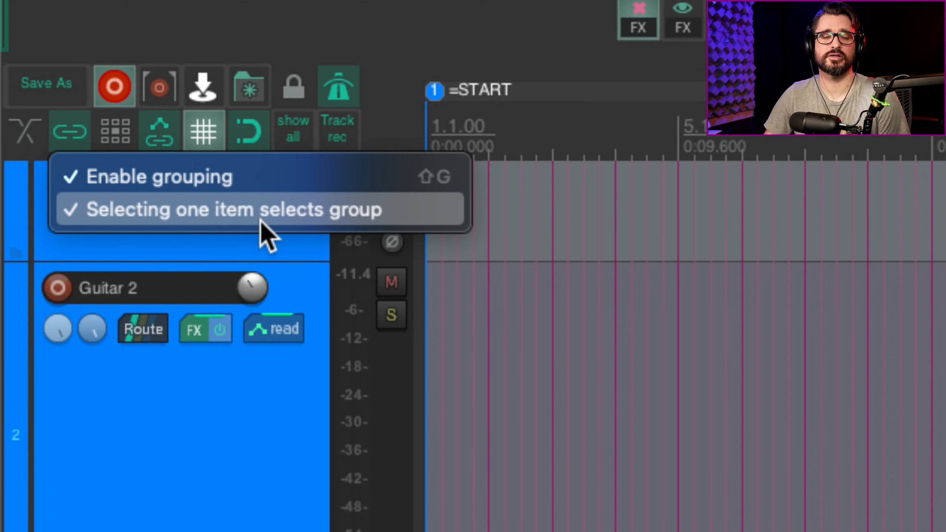
left_click(254, 382)
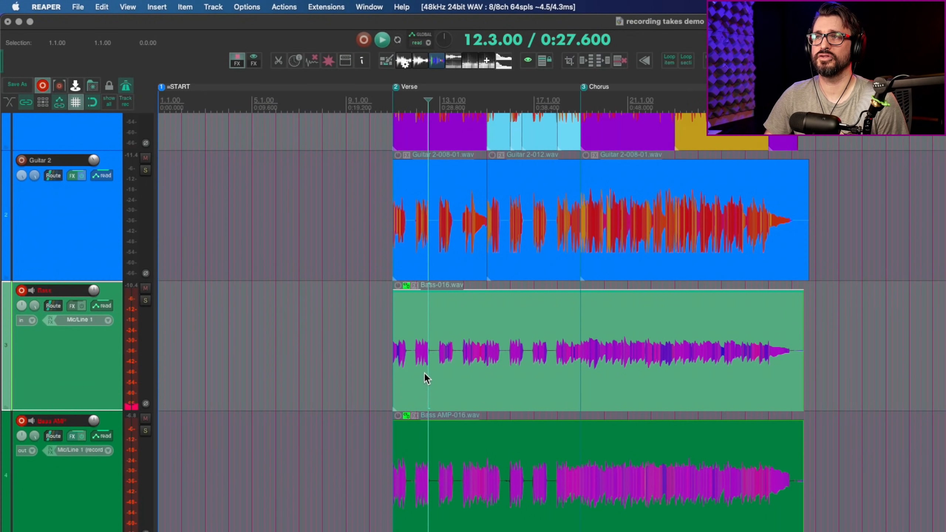
Split the grouped Bass and Bass AMP items at 12.4.00 and at the Chorus marker, 19.1.00.
left_click(424, 373)
left_click(431, 413)
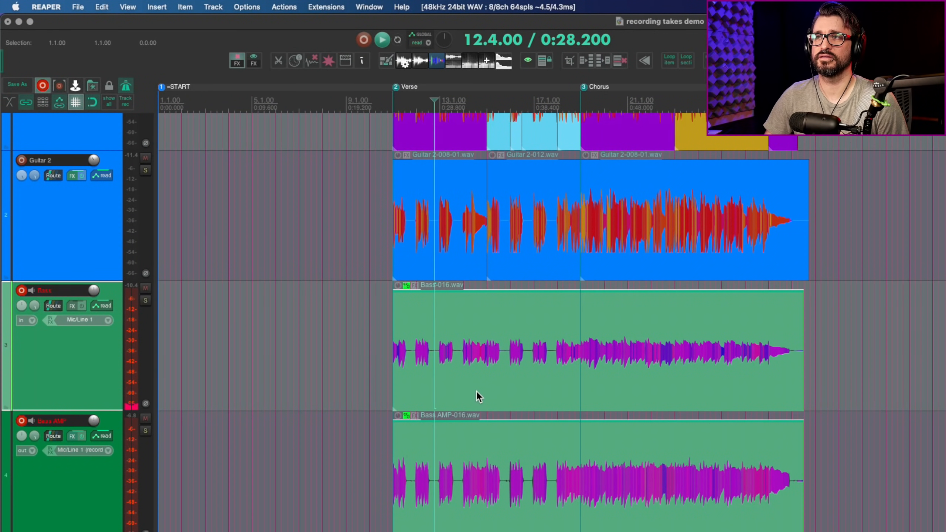
key("s")
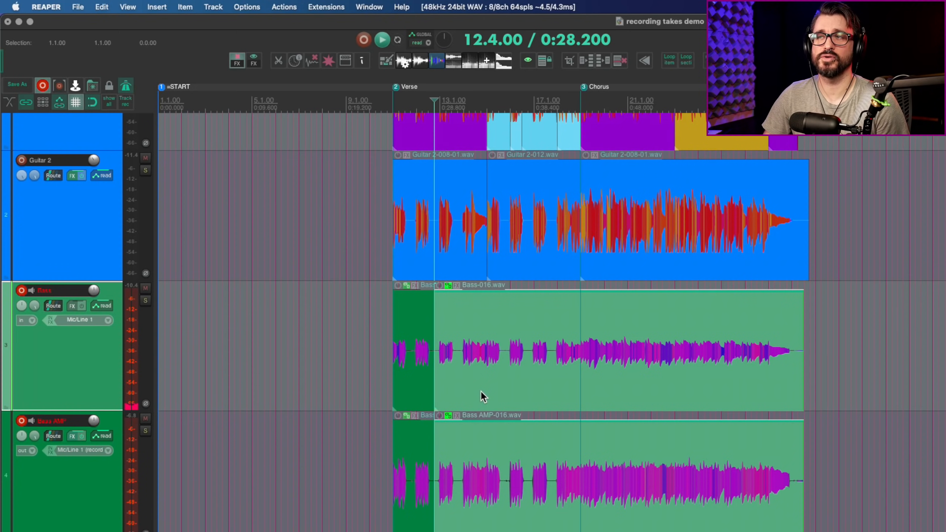
left_click(582, 373)
key("s")
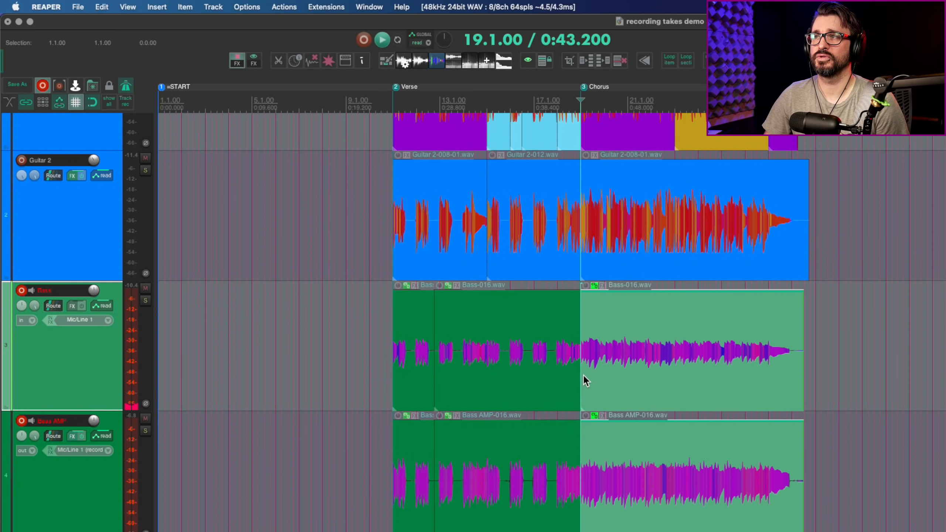
Select the middle section of the grouped bass items and examine both waveforms up close around 14.1.00.
left_click(515, 398)
mouse_move(561, 370)
left_mouse_down()
mouse_move(569, 371)
mouse_move(551, 372)
mouse_move(560, 374)
left_mouse_up()
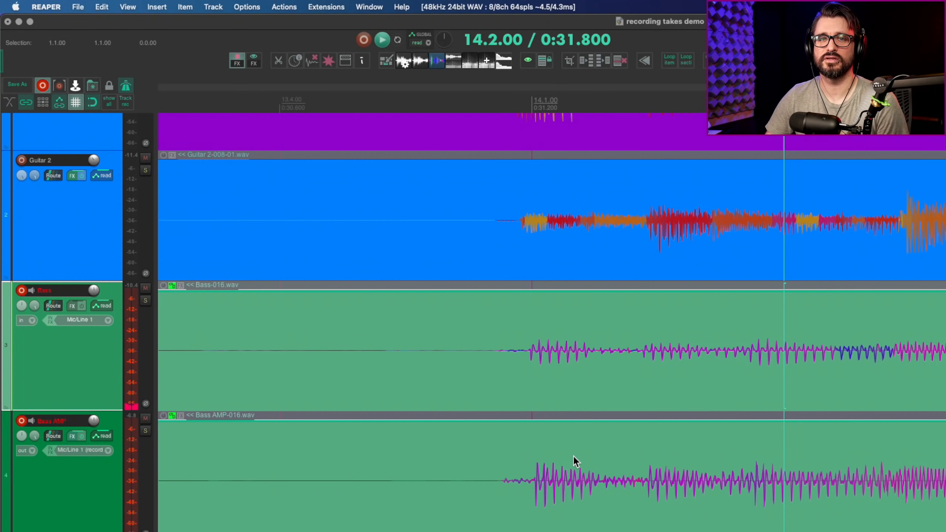
scroll(560, 449, "down", 5)
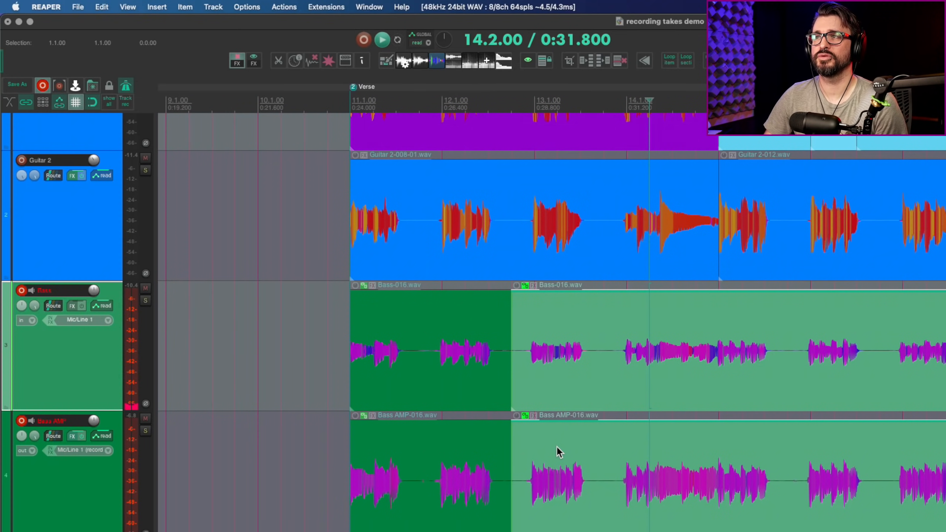
scroll(557, 447, "right", 4)
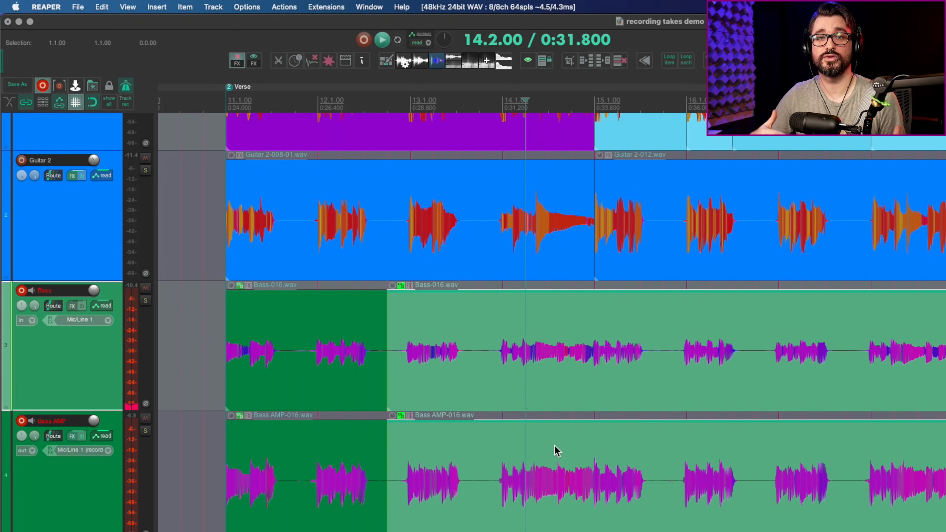
Review the action SWS/AW: Toggle auto group newly recorded items in the action list and close the list.
key("shift+slash")
left_click(569, 321)
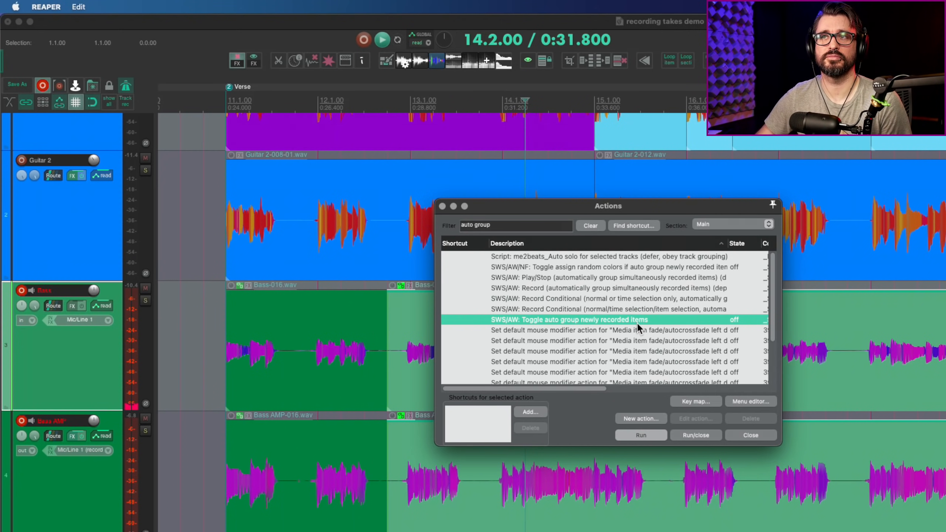
left_click(751, 435)
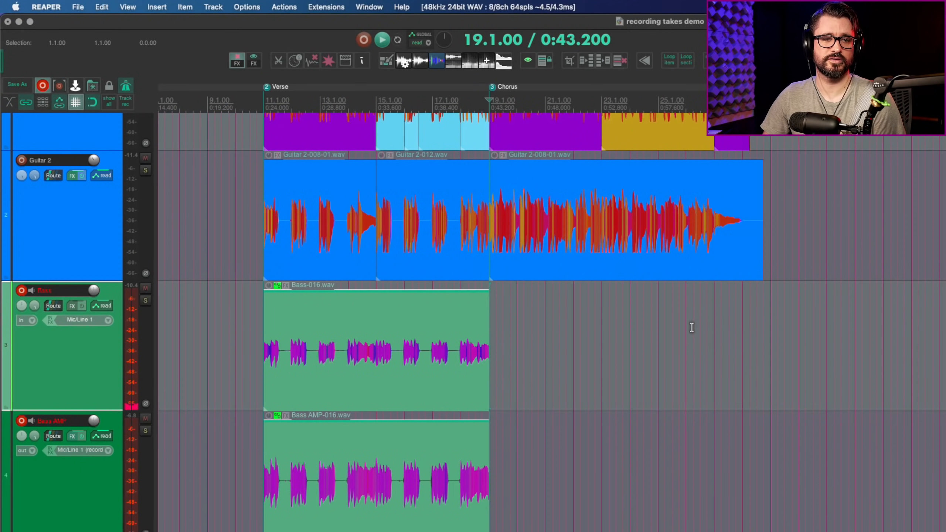
Record the Bass and Bass AMP tracks together from 19.1.00 through the chorus, accepting the shared input.
key("Page_Down")
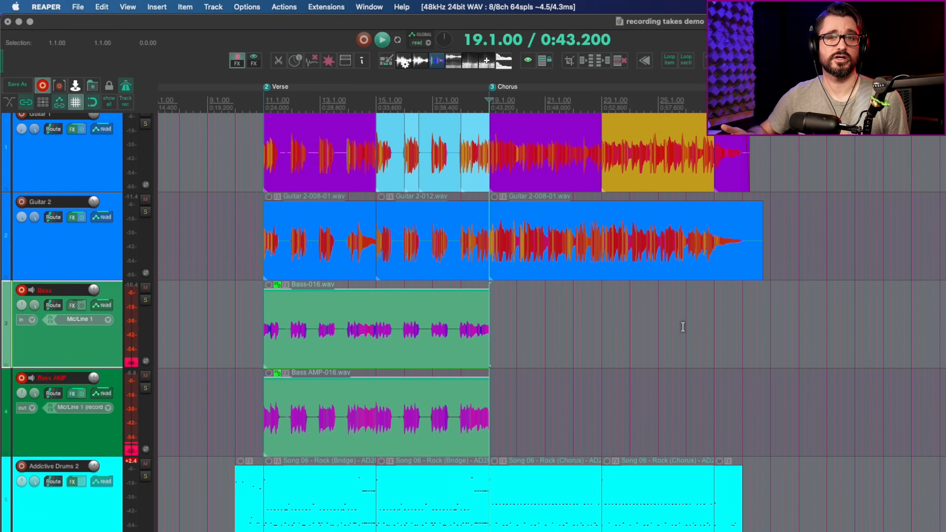
key("ctrl+r")
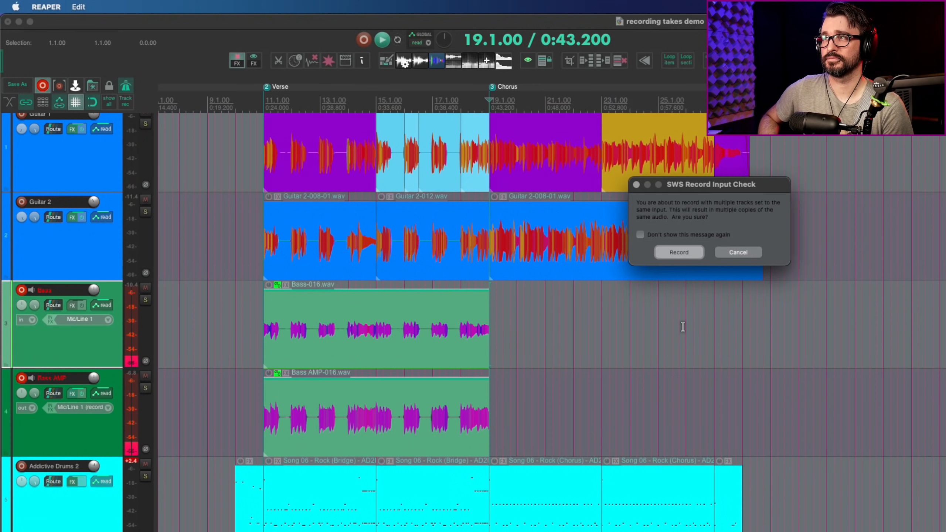
key("Return")
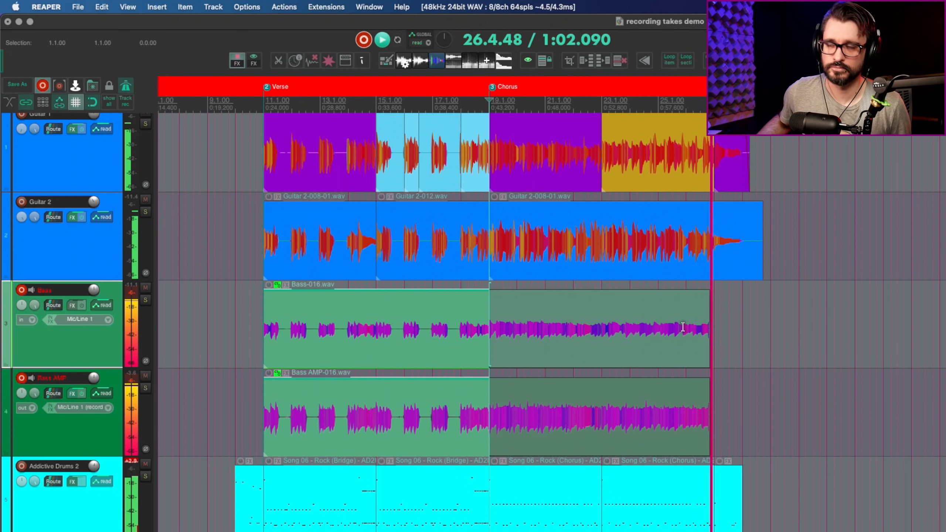
key("space")
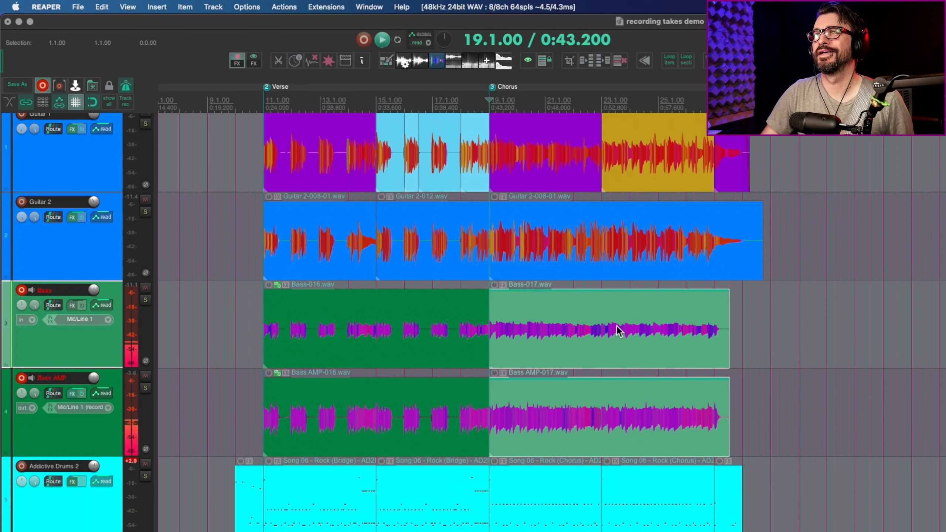
Restore the selection of both new chorus items, Bass and Bass AMP, and group them.
left_click(604, 324)
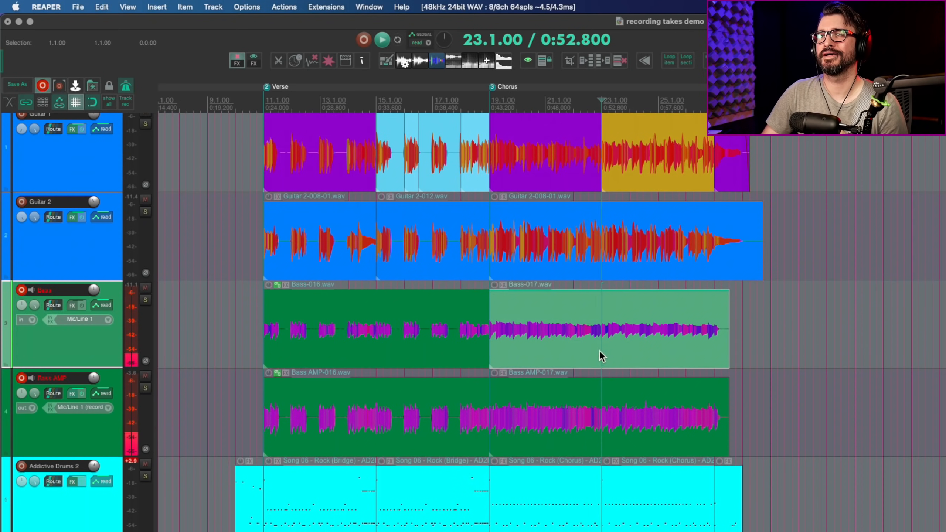
key("super+z")
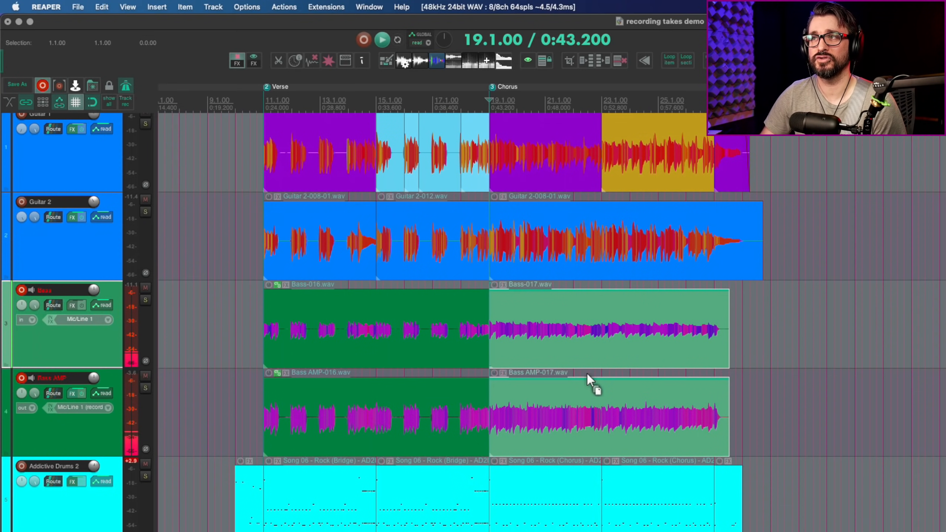
left_click_drag(587, 373, 587, 373)
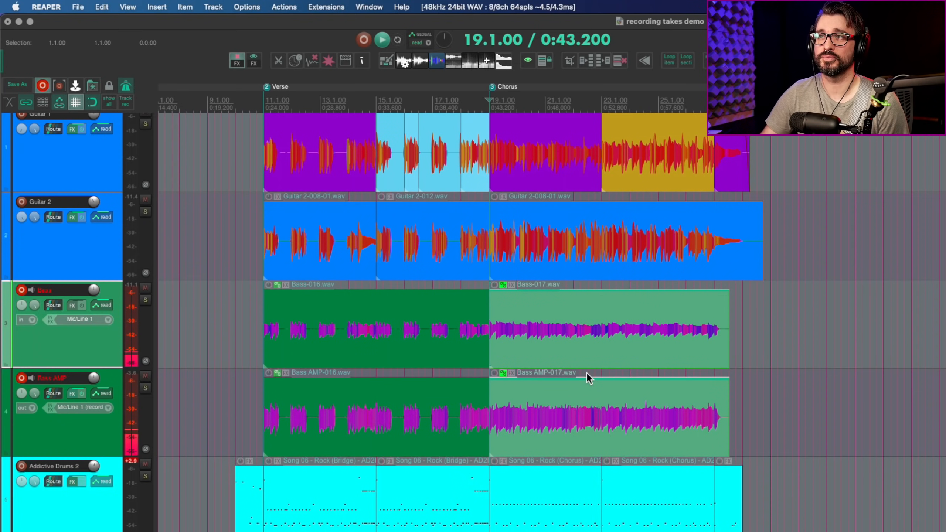
Try moving the grouped chorus bass items along the timeline and undo the changes.
left_click(567, 347)
left_click(813, 345)
left_click(595, 330)
left_click_drag(562, 341, 661, 355)
key("ctrl+z")
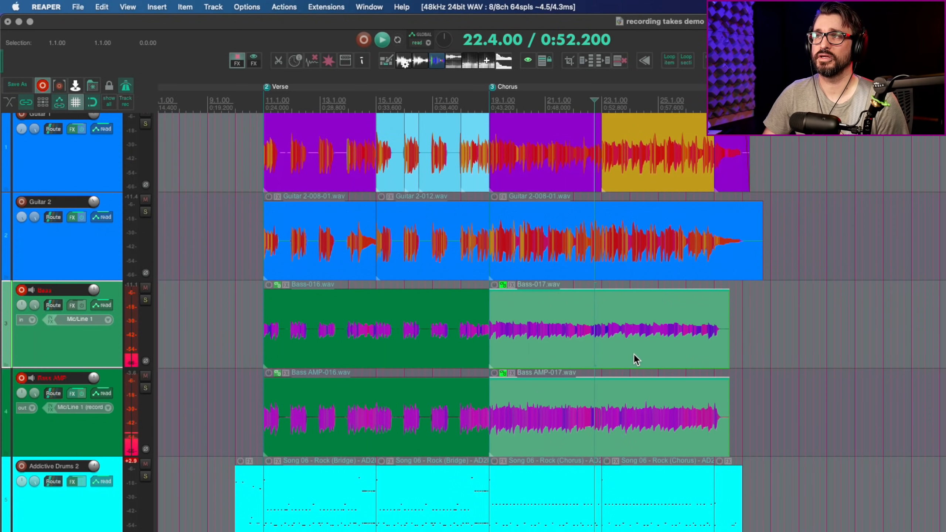
left_click_drag(501, 304, 501, 329)
key("ctrl+z")
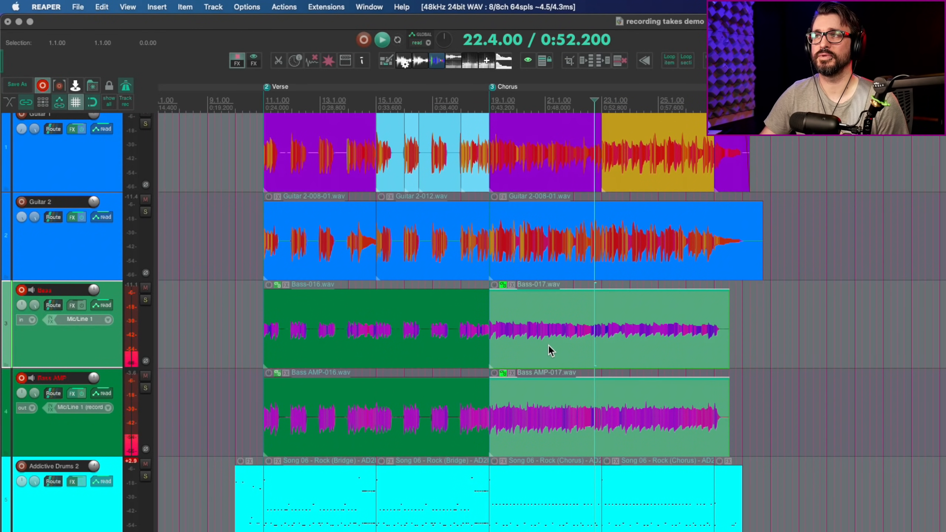
Select the time range from 23.1.00 to 29.4.00 and record new Bass and Bass AMP items from its start.
left_click(601, 350)
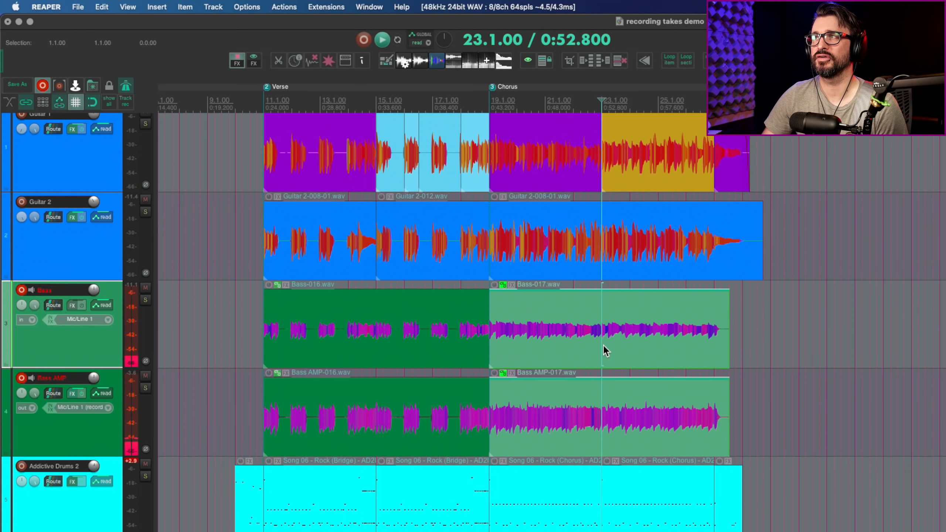
left_click_drag(604, 346, 792, 345)
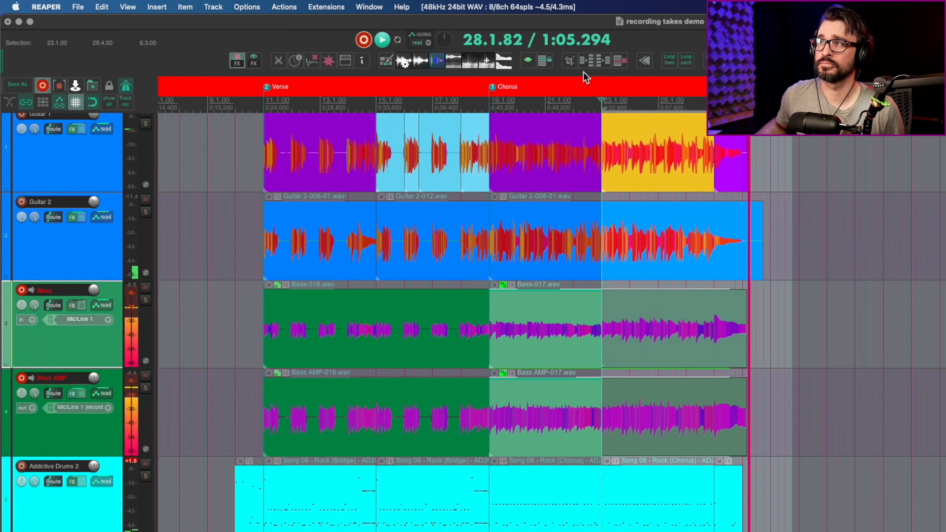
key("space")
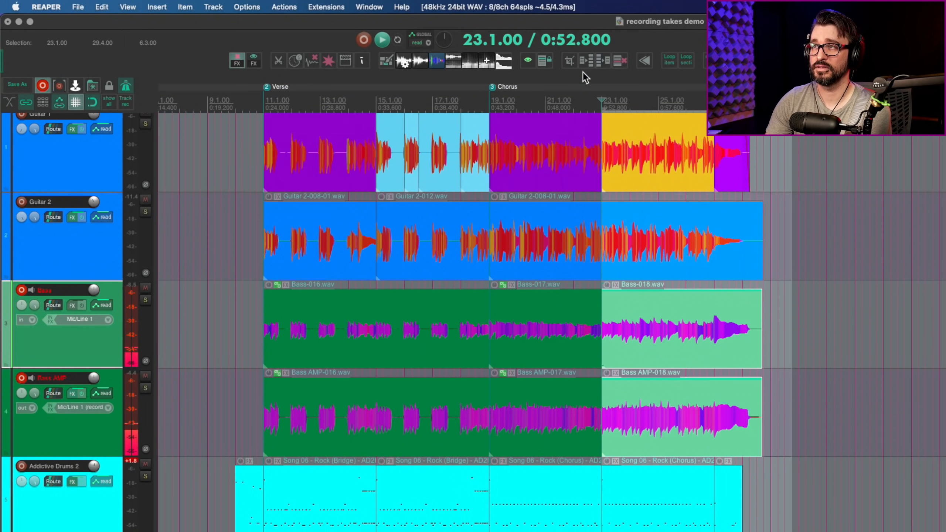
Delete the newly recorded Bass-018 and Bass AMP-018 items and undo the deletion.
key("Delete")
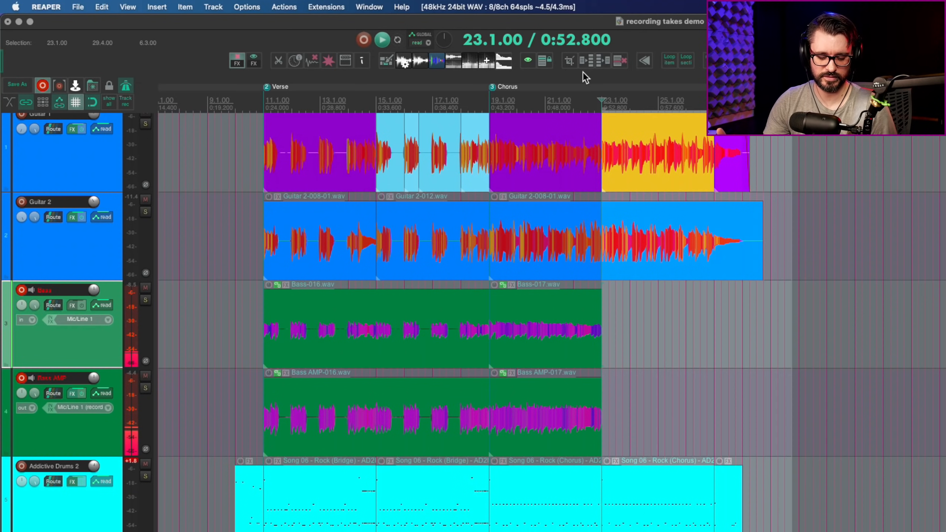
key("super+z")
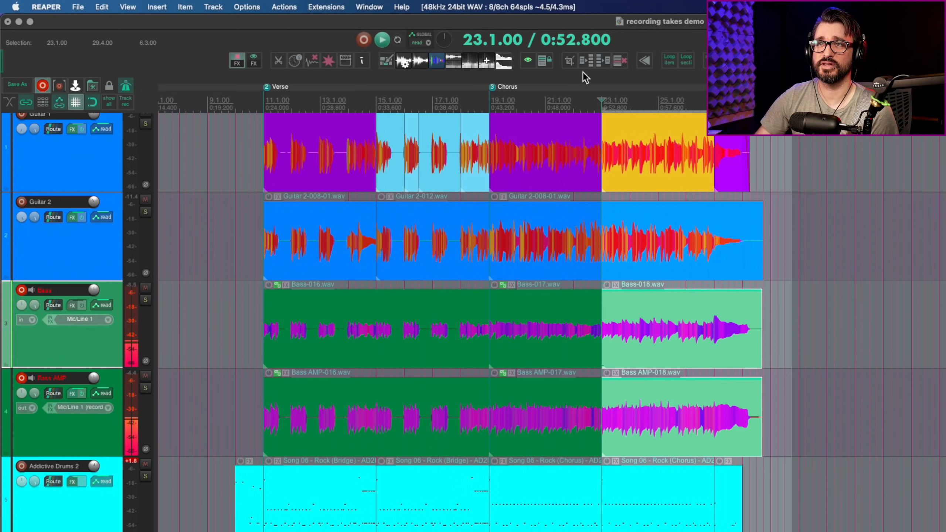
Disarm recording on the Bass and Bass AMP tracks and select the newest Bass AMP item on its own.
left_click(21, 291)
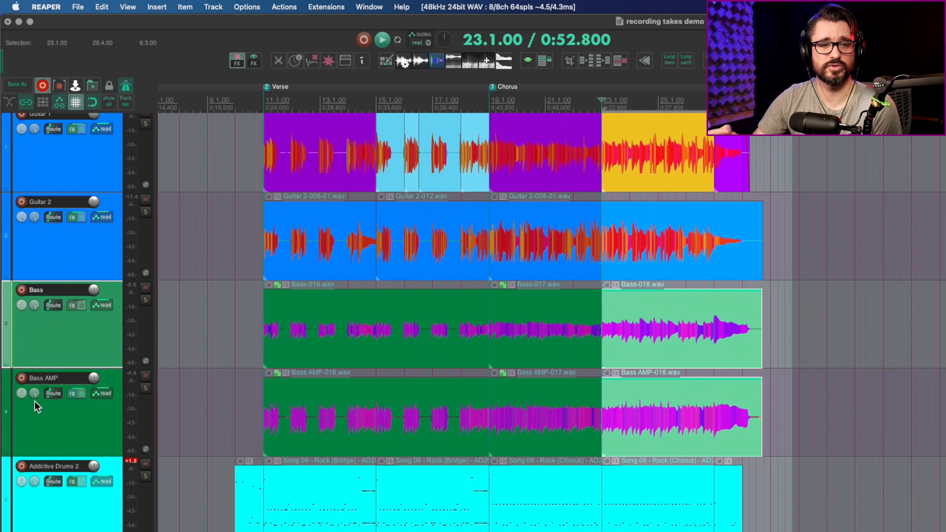
key("Delete")
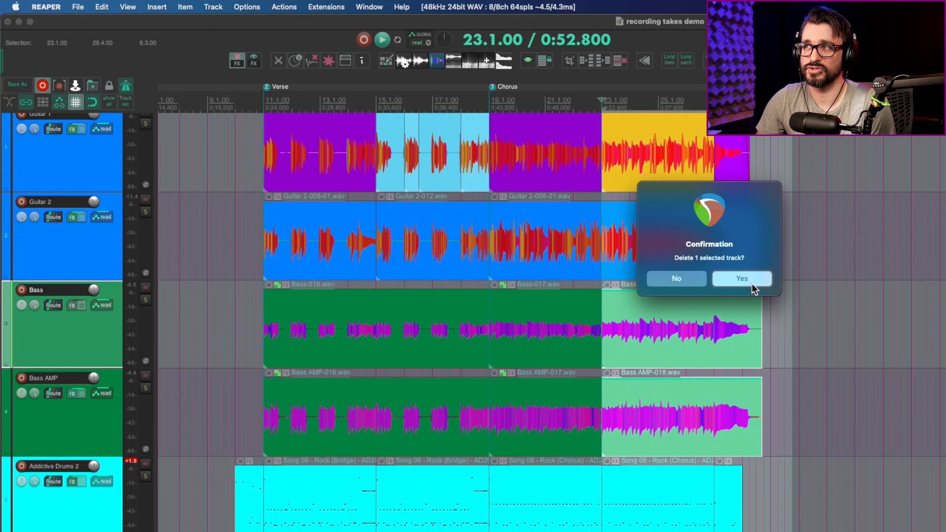
left_click(692, 280)
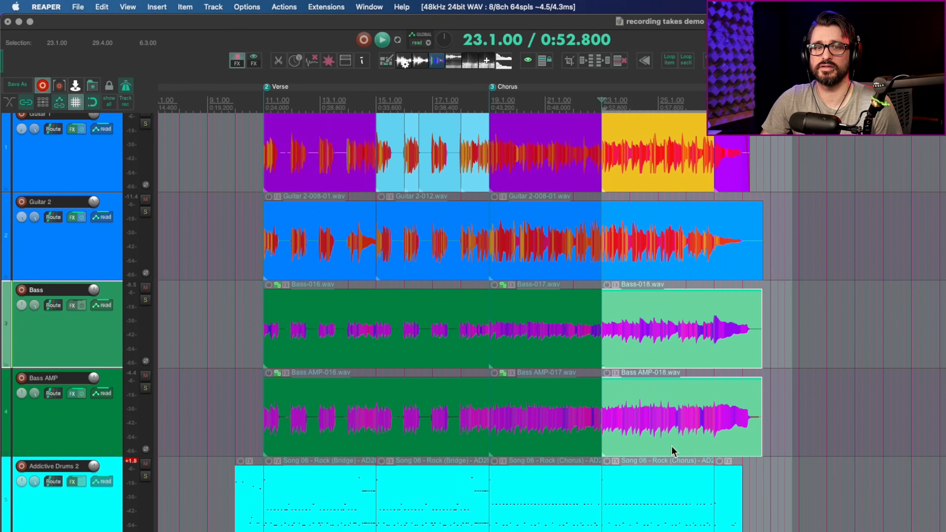
left_click(701, 413)
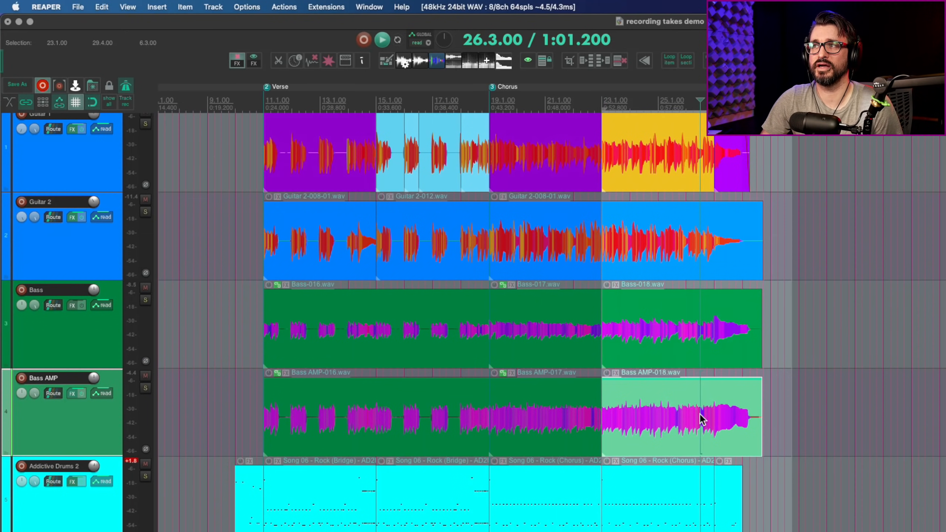
Add the newest Bass item to the Bass AMP item selection, and undo and redo the last bass recording.
left_click(699, 343, "super")
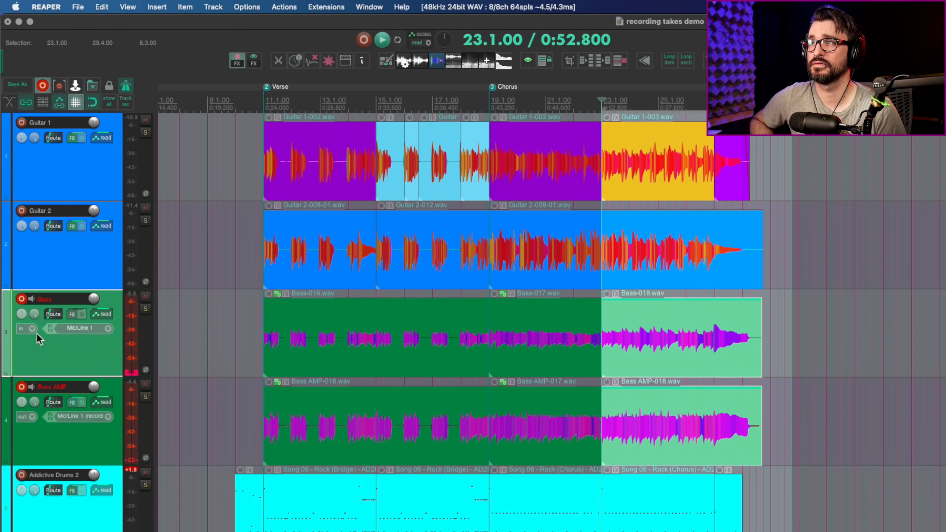
key("super+z")
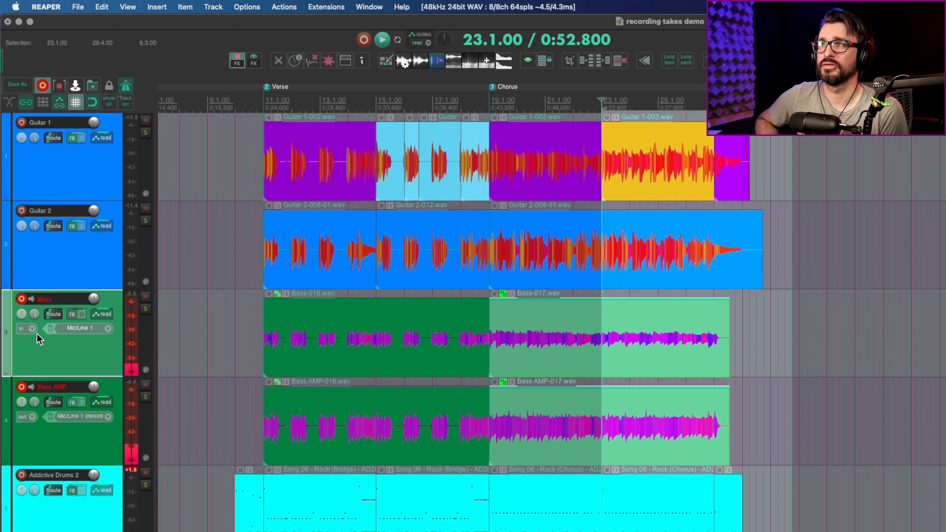
key("super+shift+z")
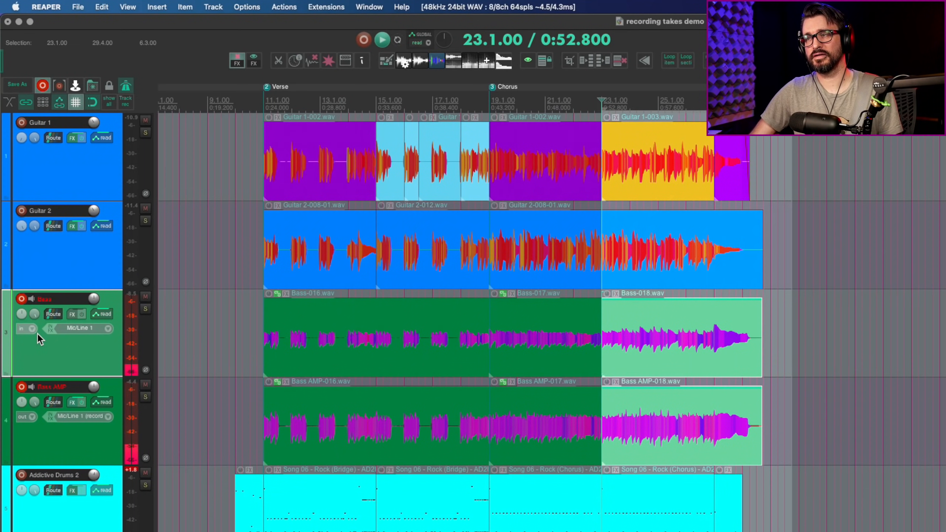
Search the action list for "transport stop dele" and select Transport: Stop (DELETE all recorded media).
key("question")
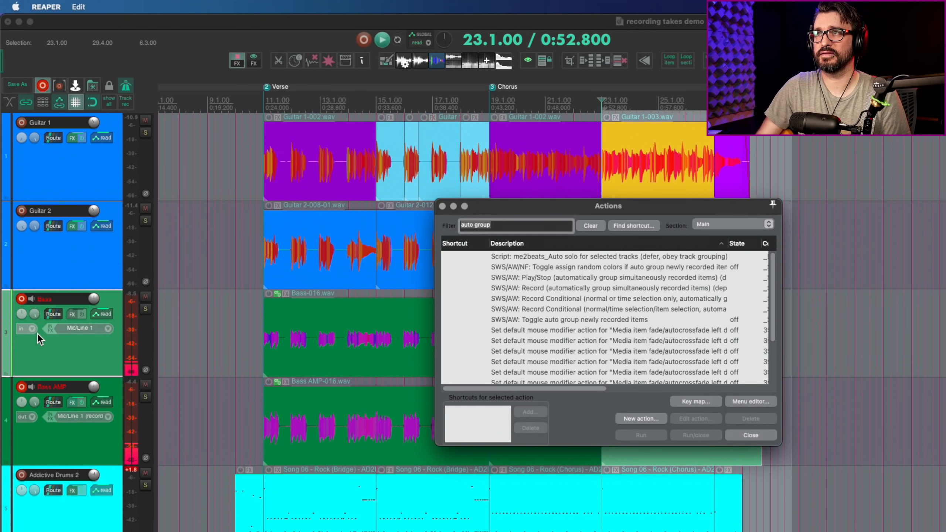
type("trans")
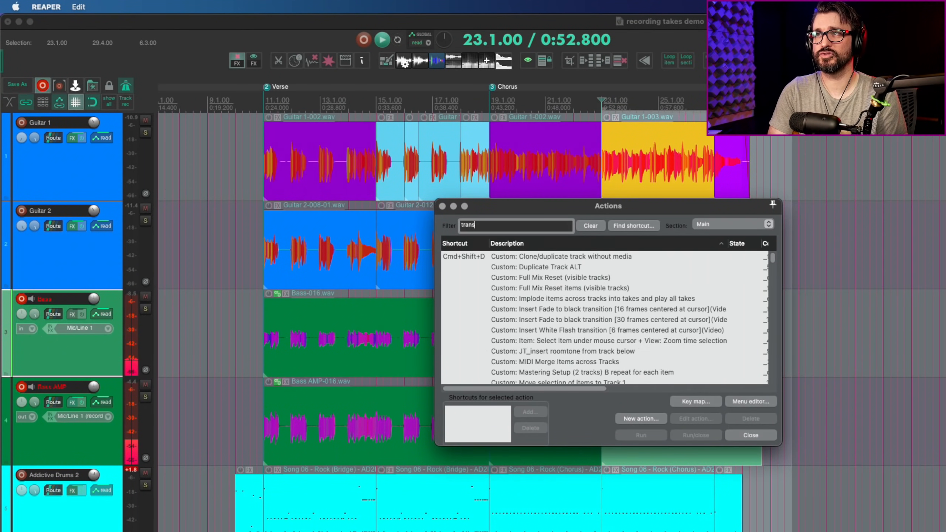
type("pr")
key("BackSpace")
type("ort")
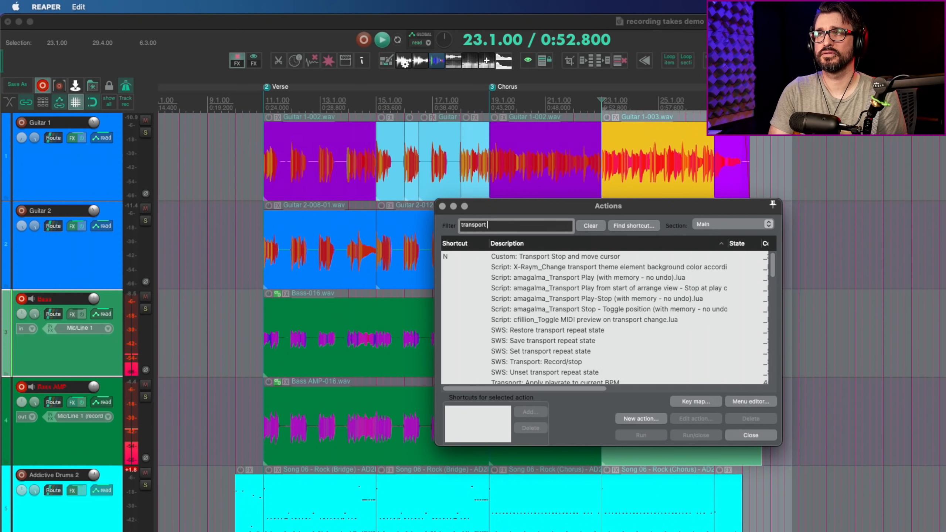
type(" stop de")
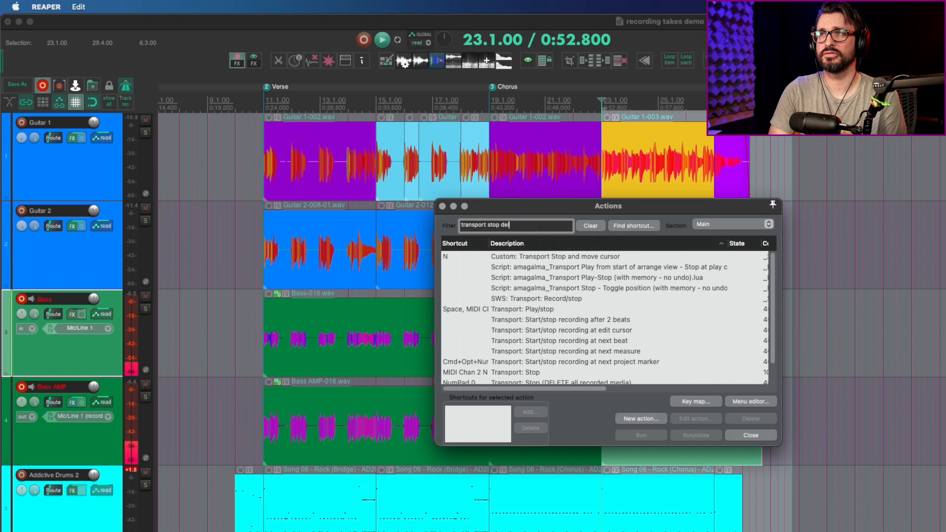
type("le")
left_click(520, 257)
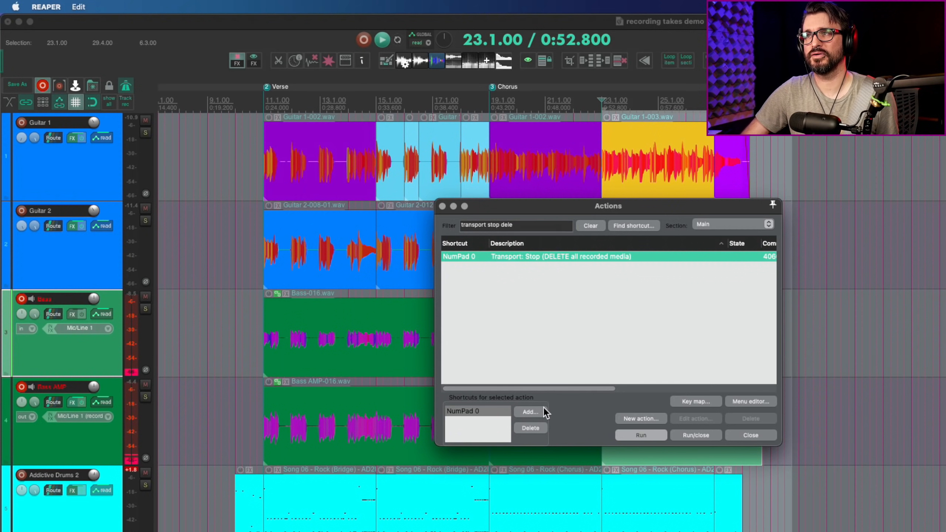
Assign F12 as an additional shortcut for Transport: Stop (DELETE all recorded media) and close the action list.
left_click(541, 411)
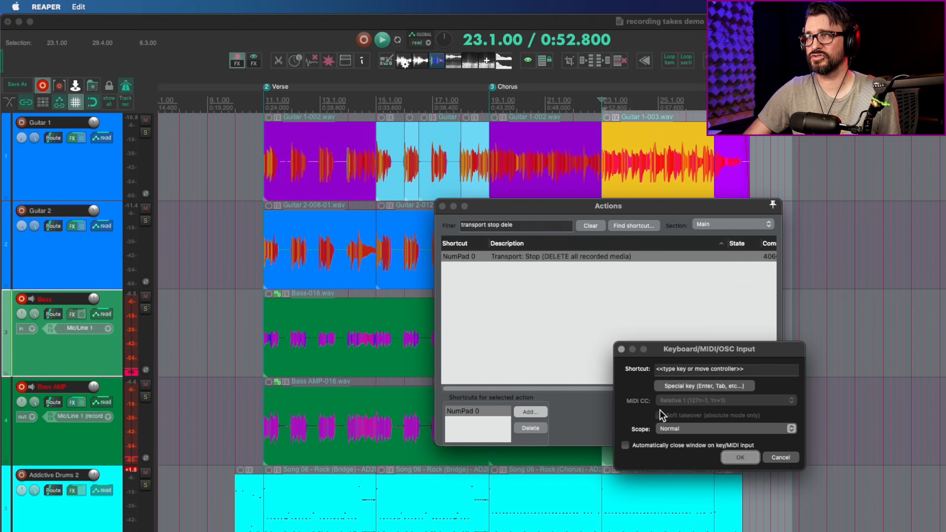
key("F12")
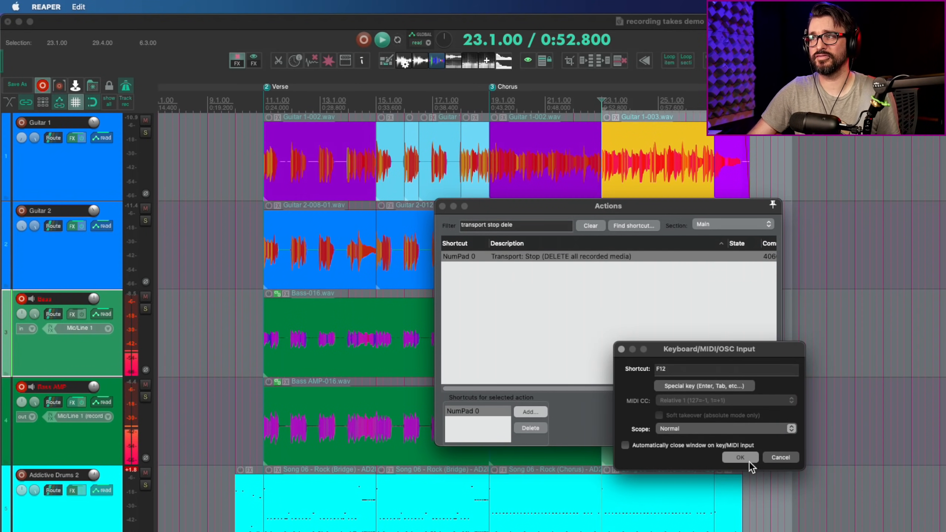
left_click(756, 455)
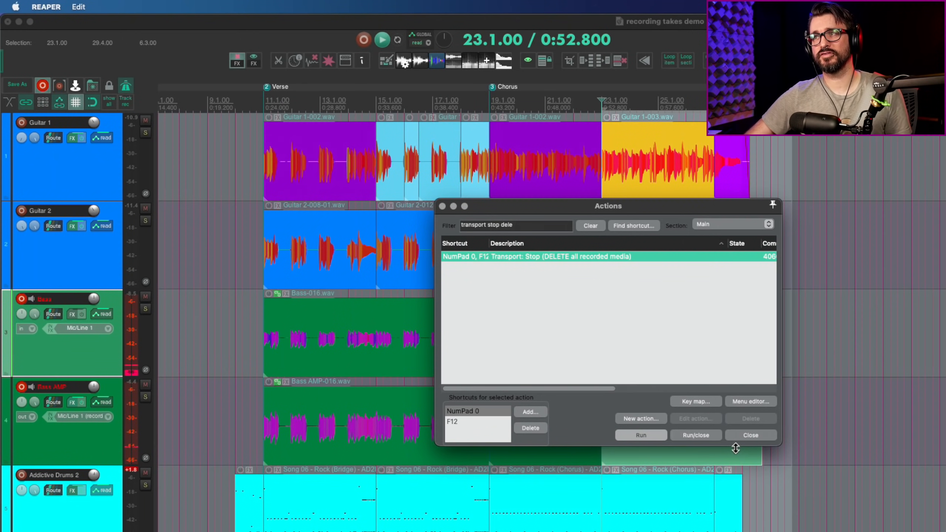
left_click(751, 435)
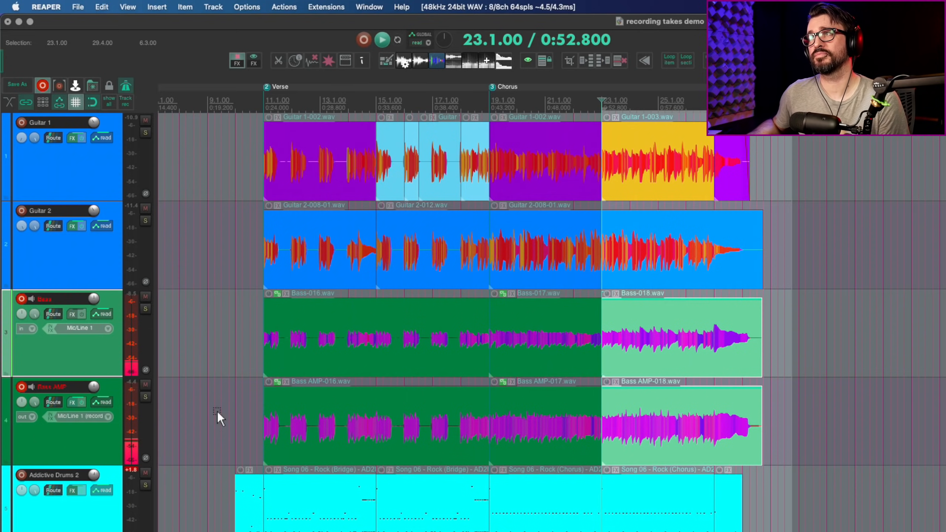
Record a bass pass from 23.1.00, discarding its media on stopping, and check the project's Audio Files folder in the Media Explorer.
key("super+r")
left_click(689, 252)
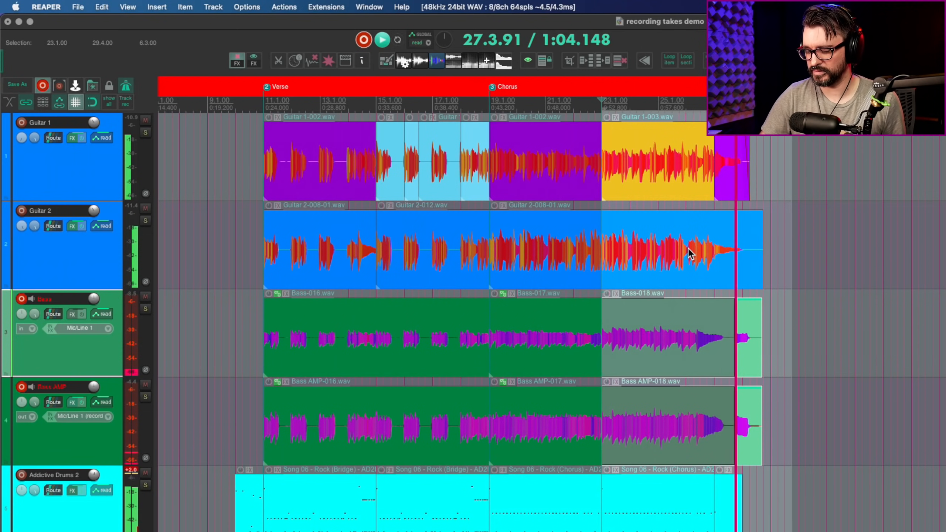
key("space")
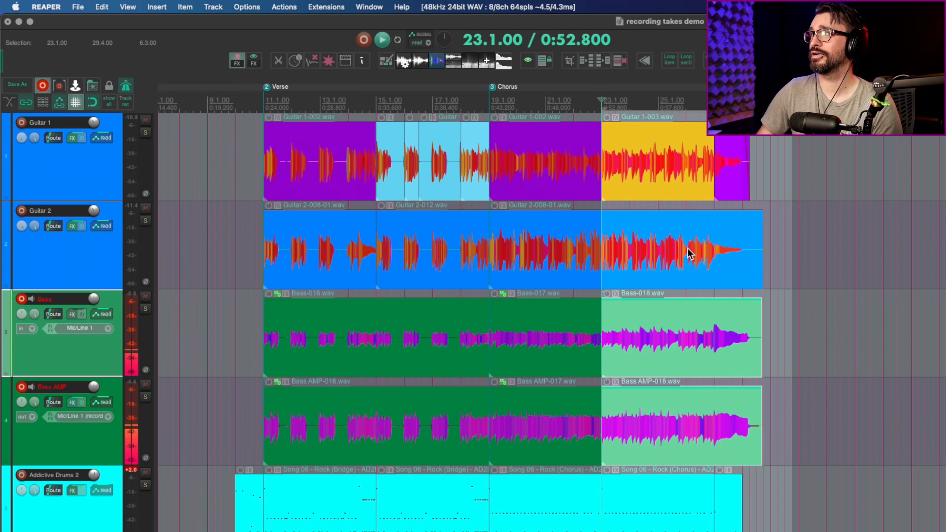
key("super+alt+x")
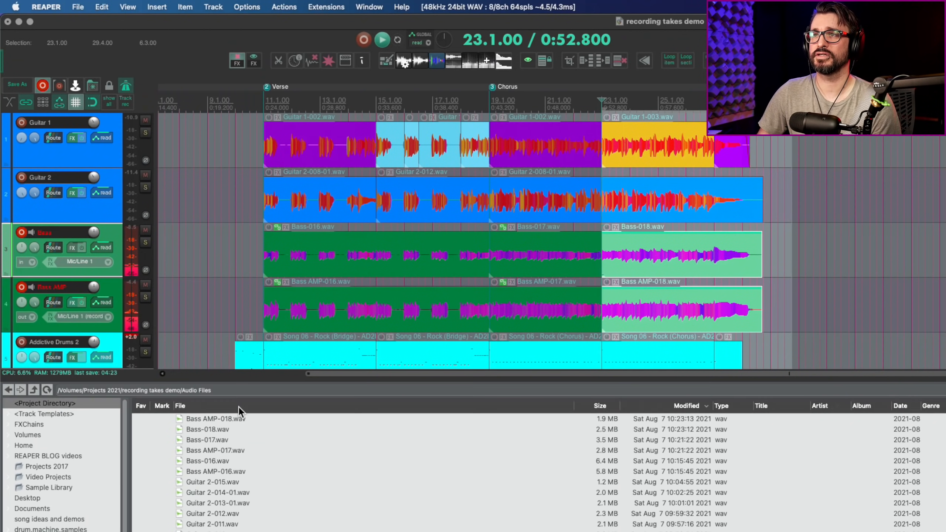
left_click(240, 418)
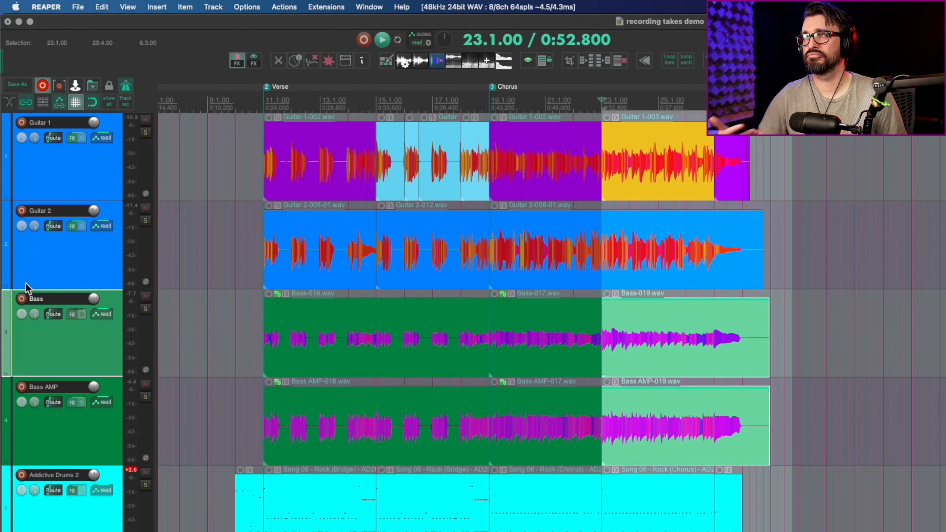
Select the Bass-019 and Bass AMP-019 items together and group them.
left_click(736, 425)
left_click(764, 349)
scroll(721, 391, "up", 5)
left_click(593, 403)
left_click(556, 337)
left_click(559, 407, "shift")
Try moving the grouped Bass-019 and Bass AMP-019 items and undo the move.
left_click_drag(569, 344, 583, 381)
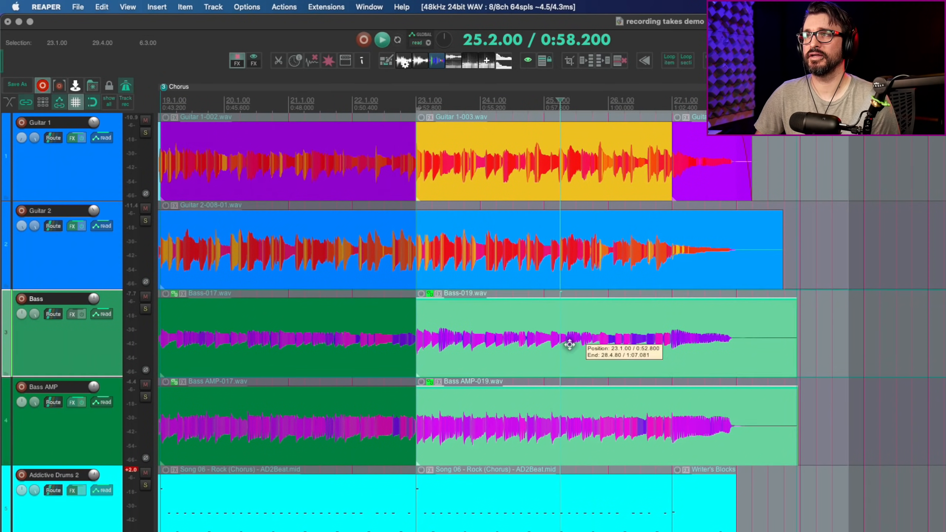
key("super+z")
scroll(737, 396, "down", 5)
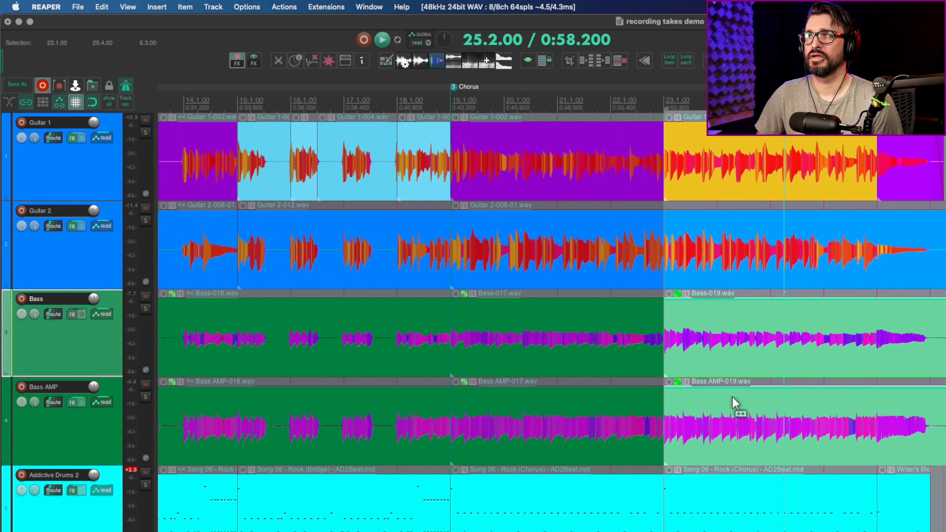
scroll(731, 397, "down", 3)
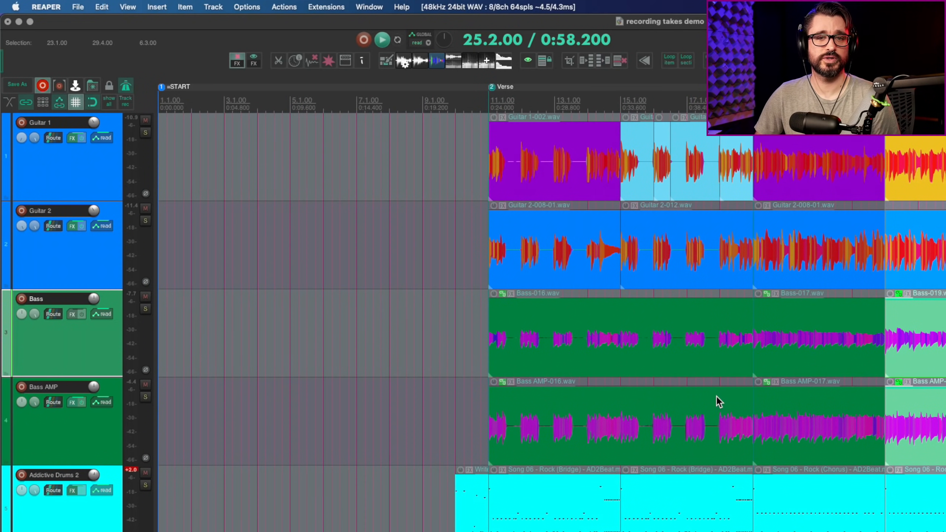
scroll(629, 363, "right", 10)
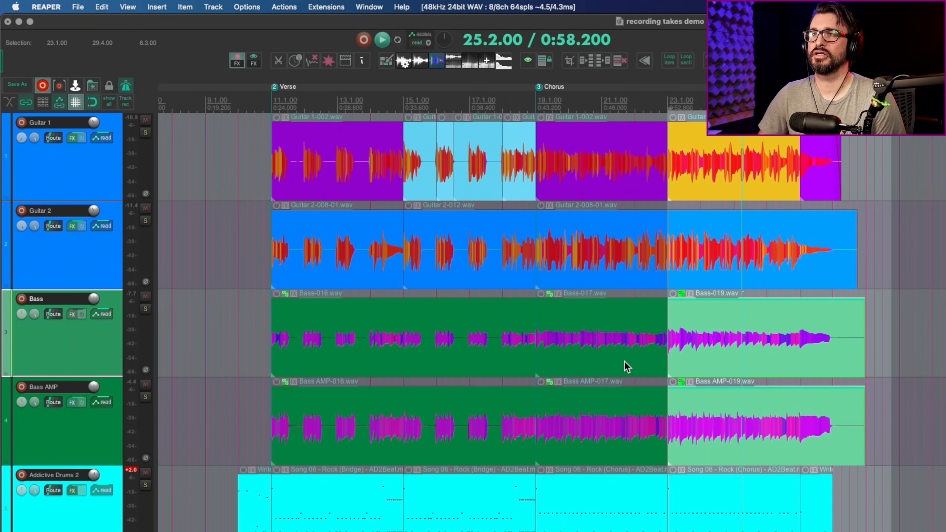